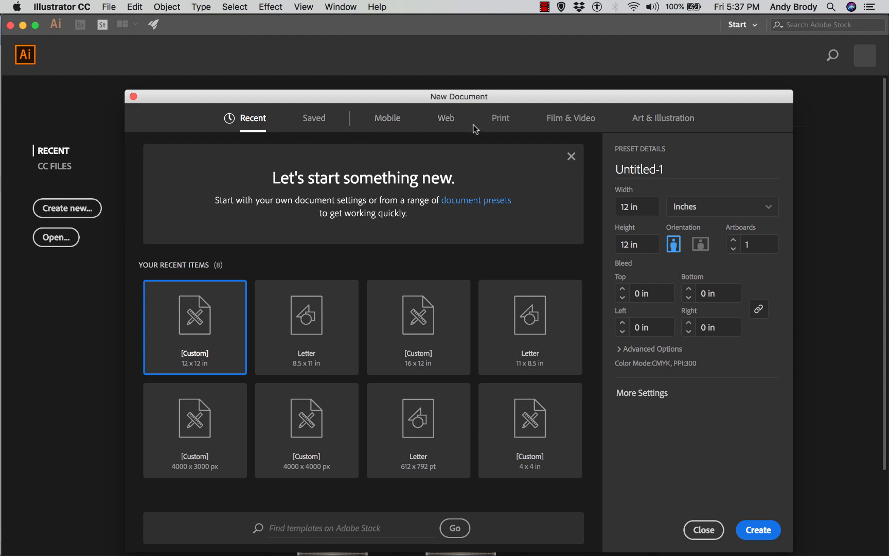
Step: Create a new document 12 in wide and 12 in high from the recent custom preset, keeping inches as the unit
left_click(503, 119)
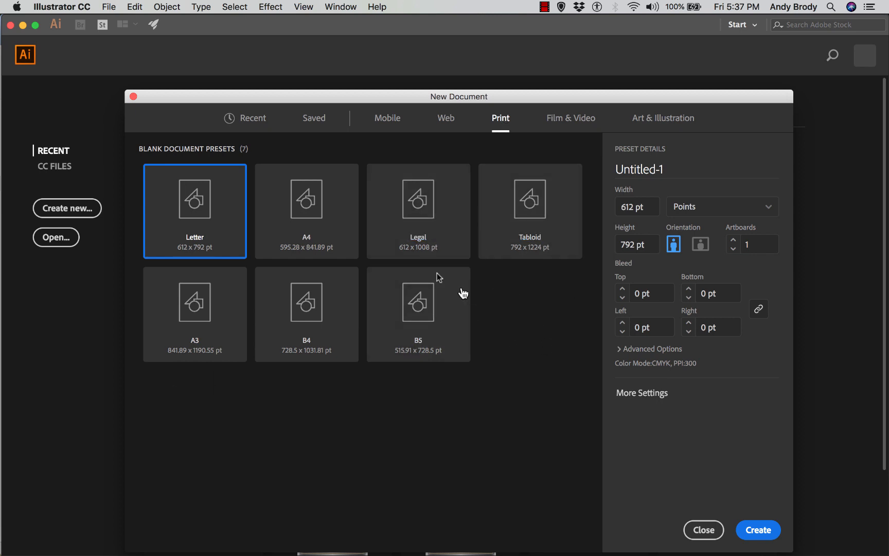
left_click(253, 118)
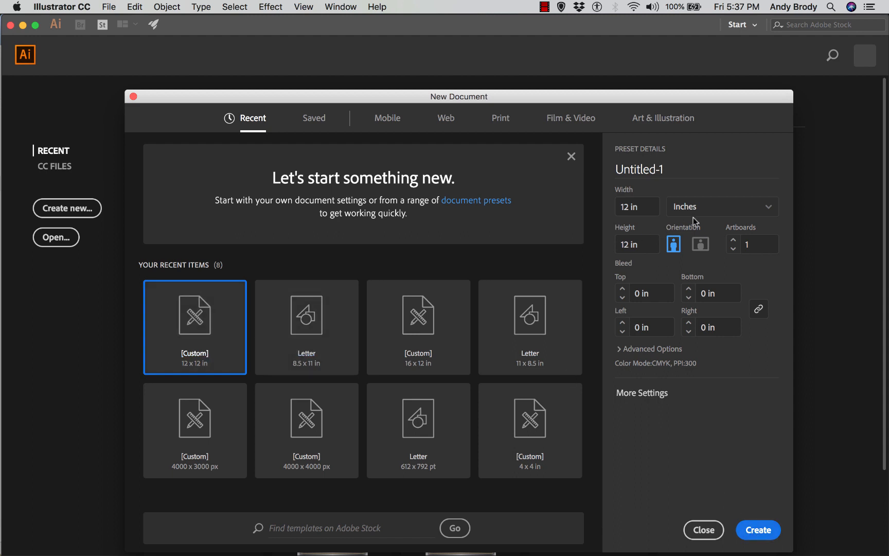
left_click(767, 212)
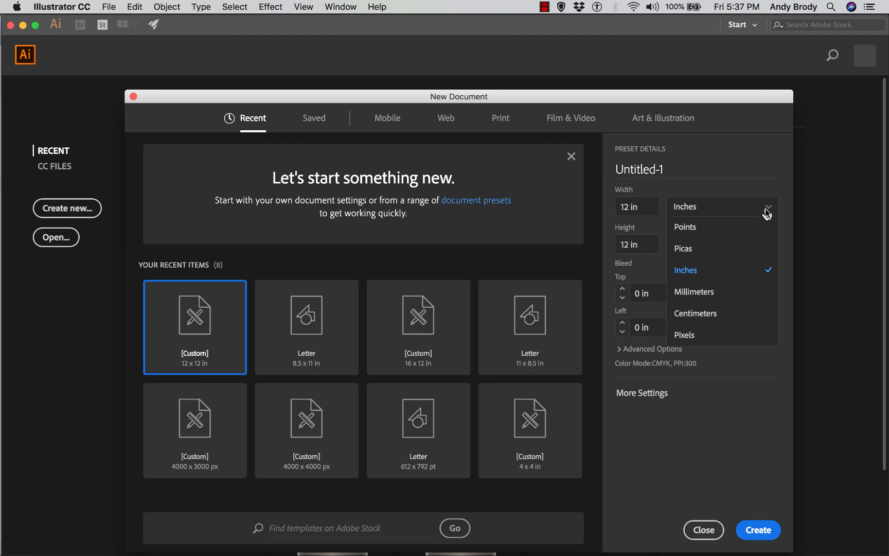
left_click(765, 208)
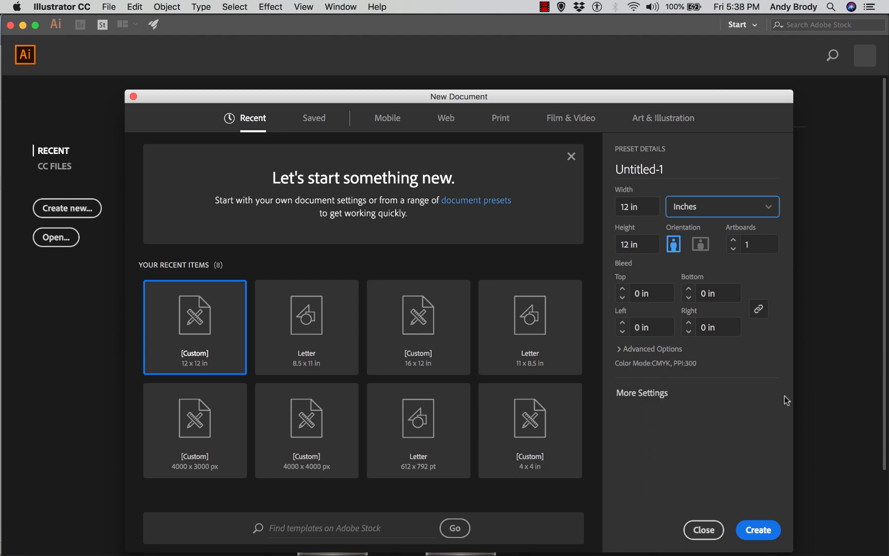
left_click(760, 527)
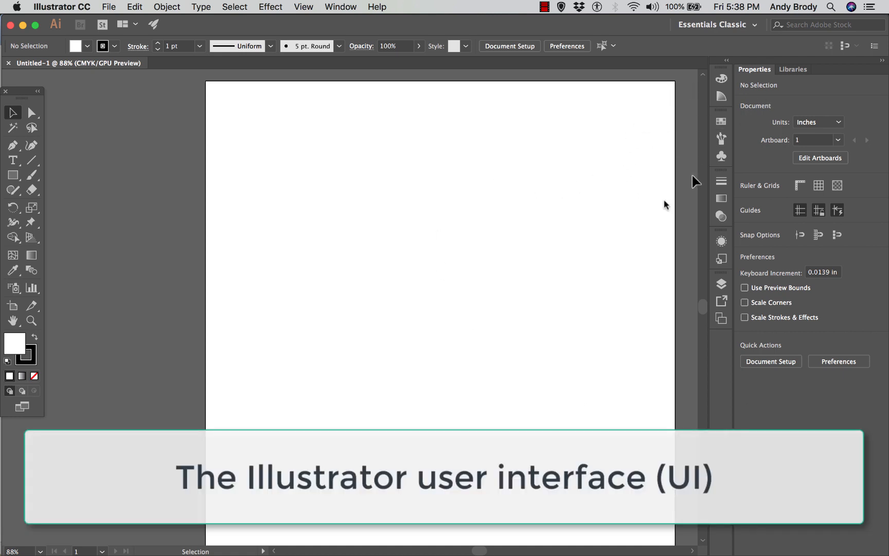
left_click(752, 27)
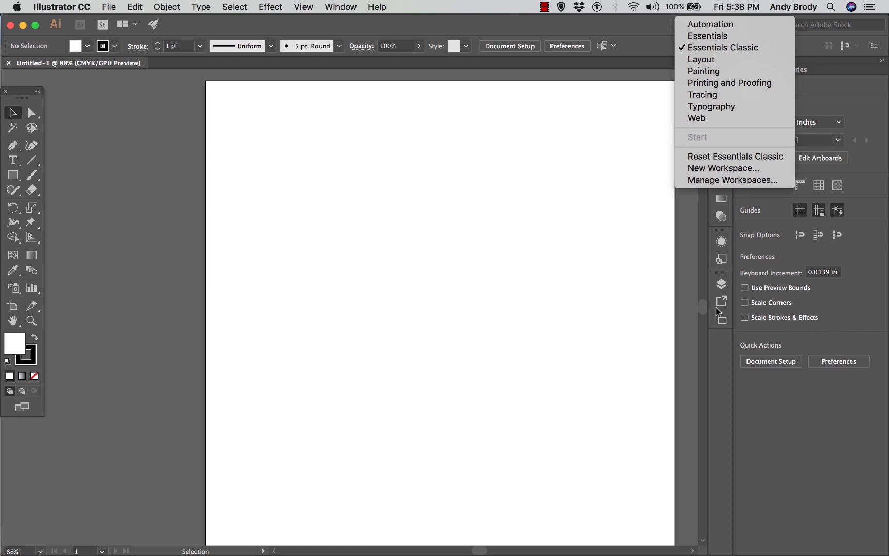
left_click(620, 292)
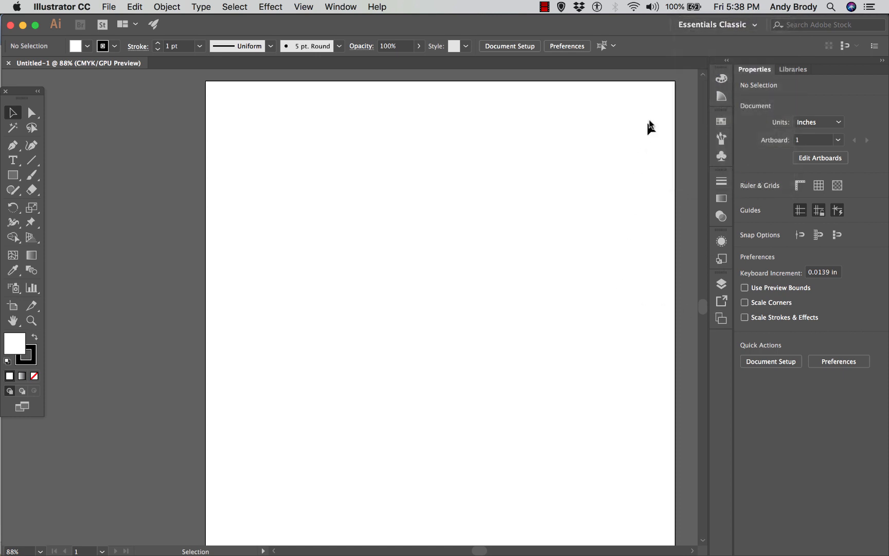
left_click(760, 24)
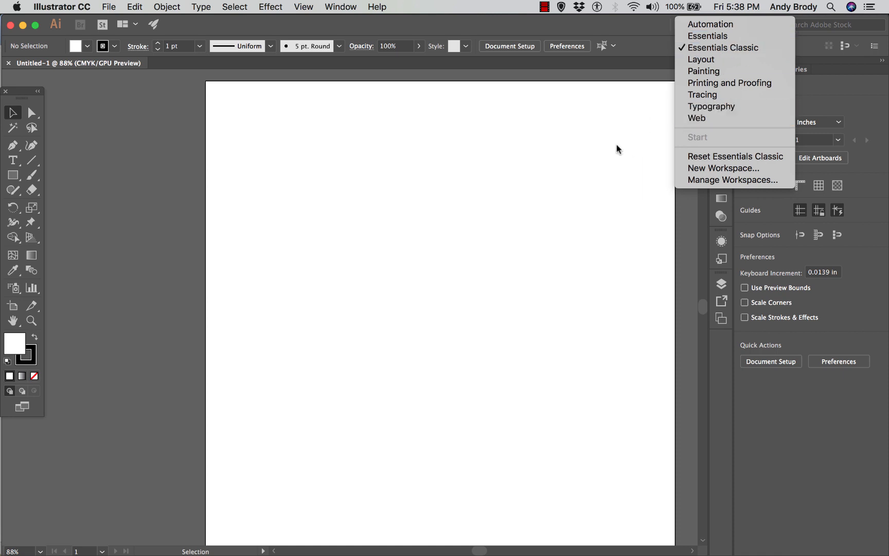
left_click(568, 214)
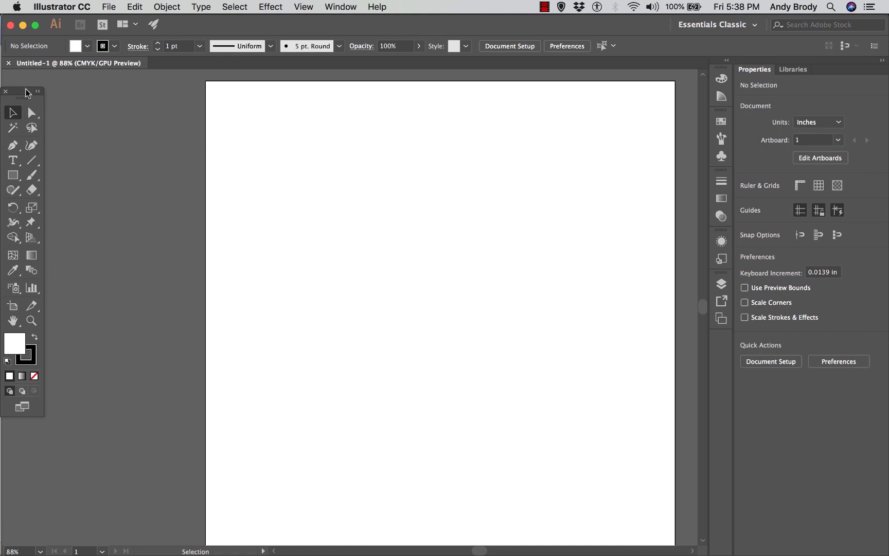
left_click(37, 92)
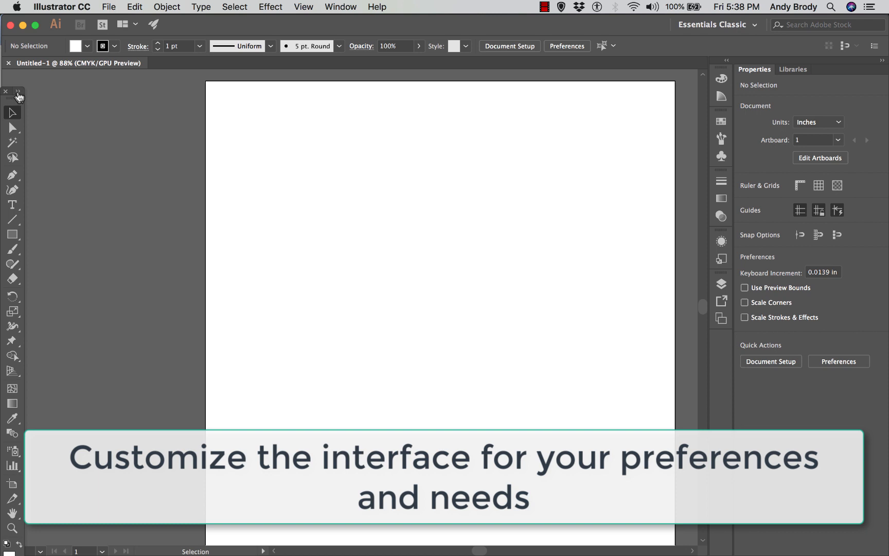
left_click(18, 92)
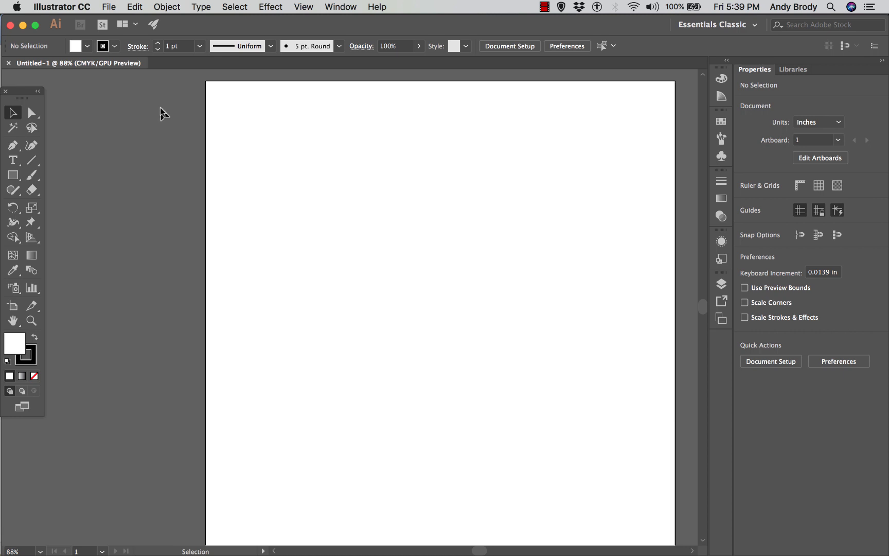
left_click(109, 7)
mouse_move(132, 8)
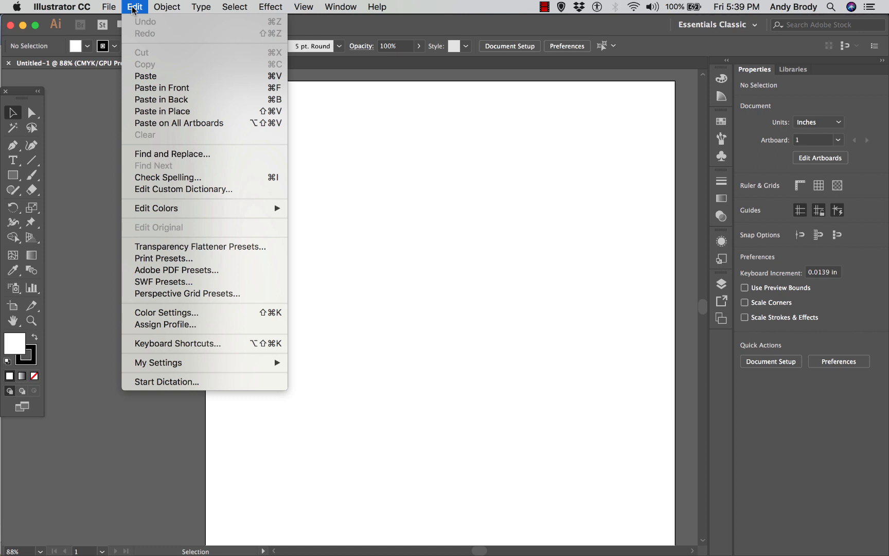
left_click(204, 11)
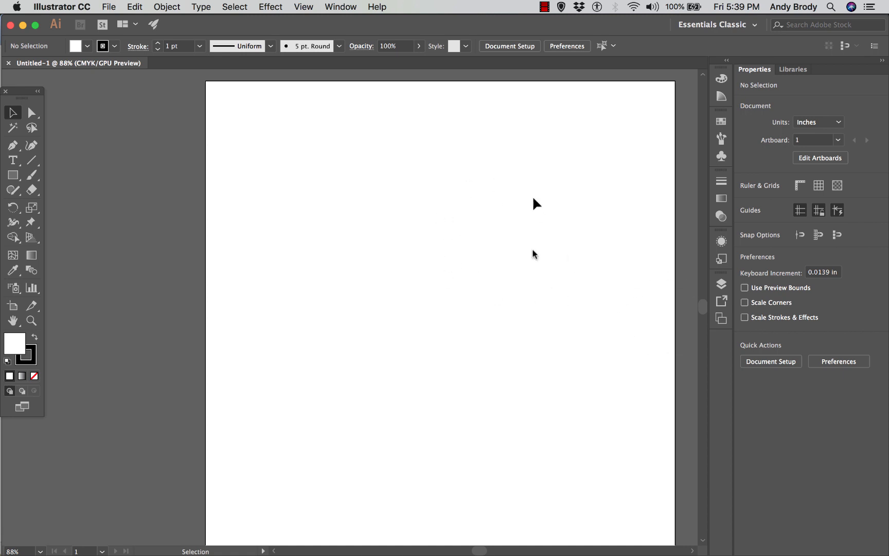
Step: Zoom out to 66.67% and centre the whole artboard in the view
scroll(476, 268, "down", 1)
scroll(477, 270, "up", 1)
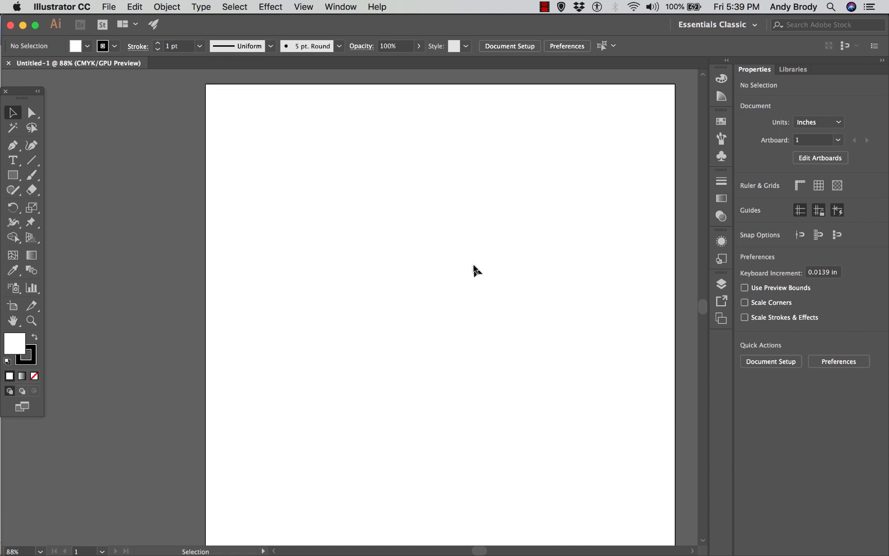
key("super+minus")
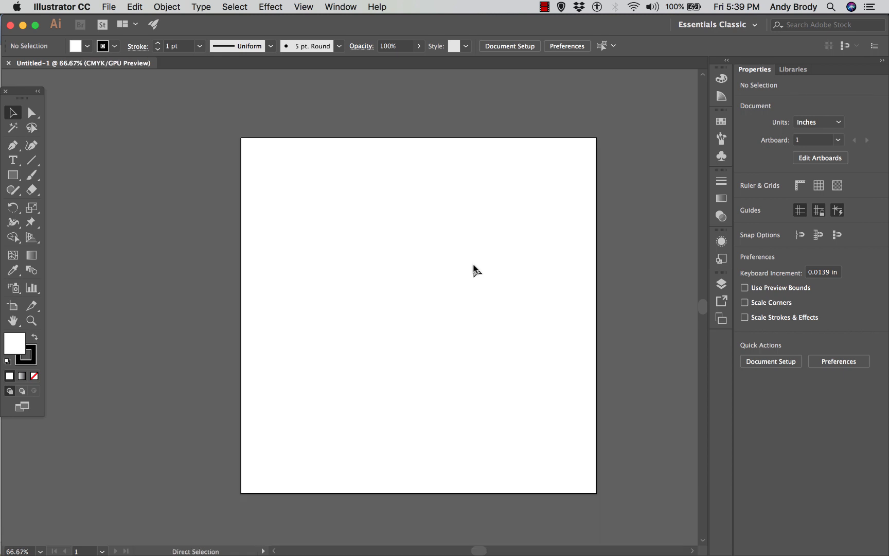
key("super+equal")
key("super+minus")
scroll(461, 278, "down", 10)
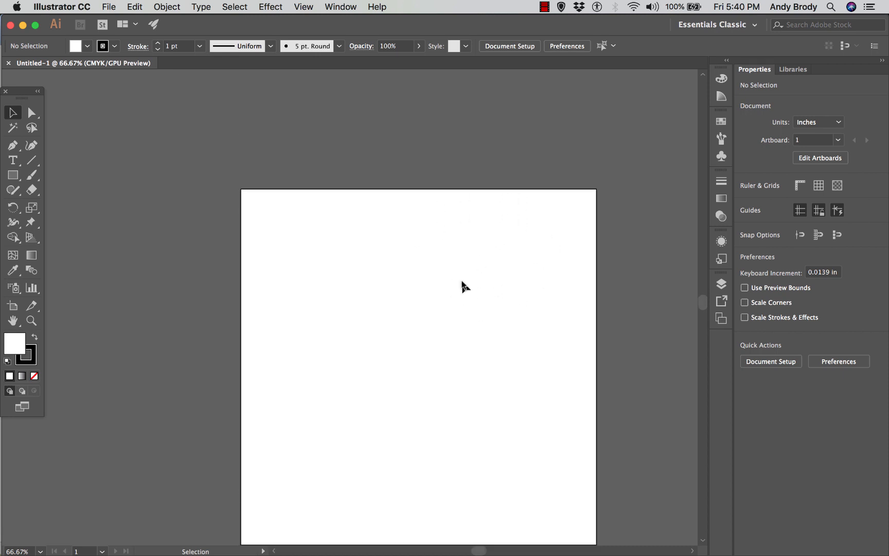
scroll(461, 280, "up", 10)
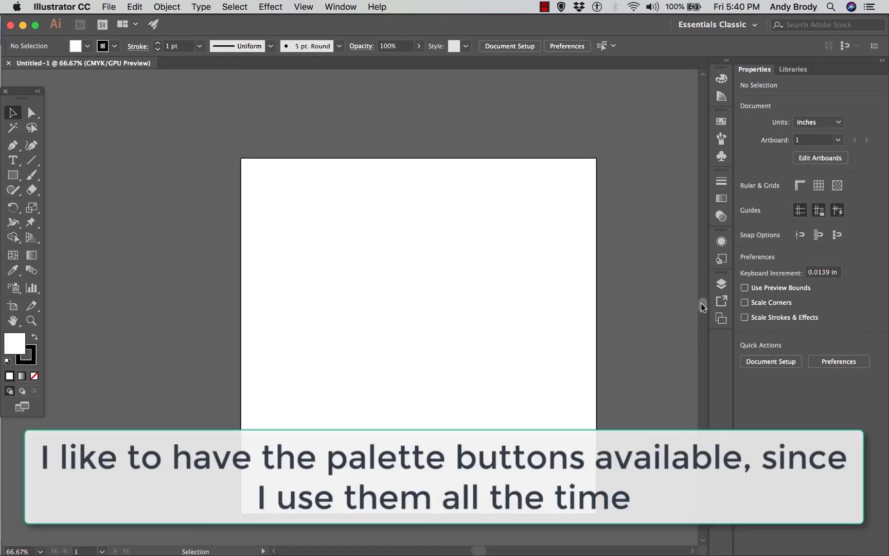
left_click_drag(703, 307, 706, 304)
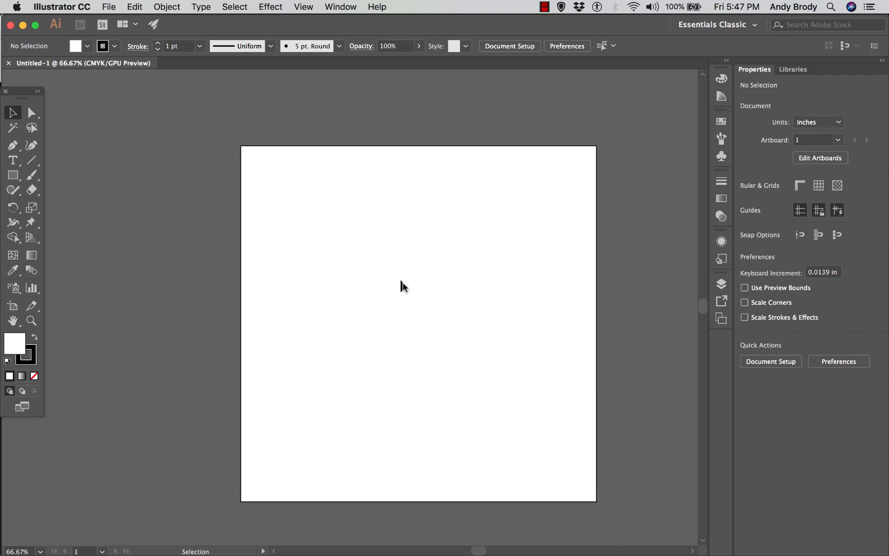
scroll(406, 288, "down", 1)
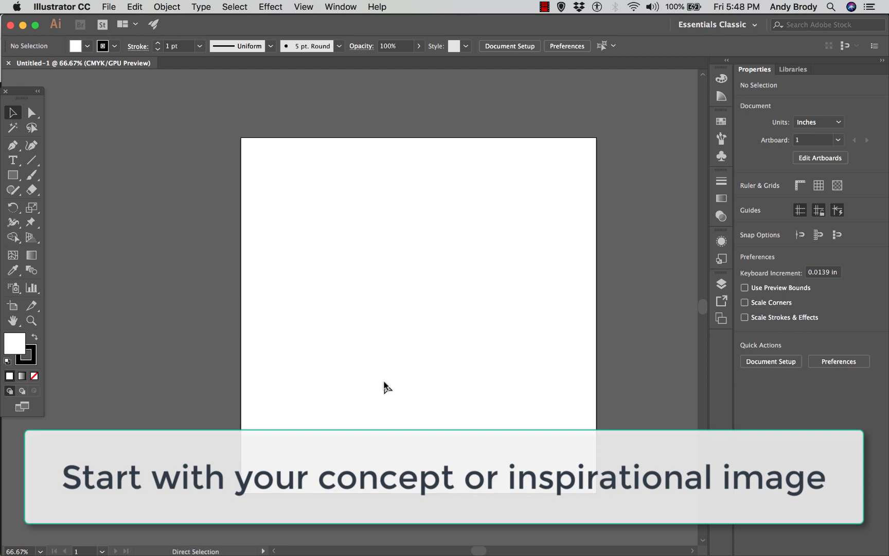
Step: Switch to Chrome and look over the Bing image results for "rabbit png"
key("super+Tab")
key("super+Tab")
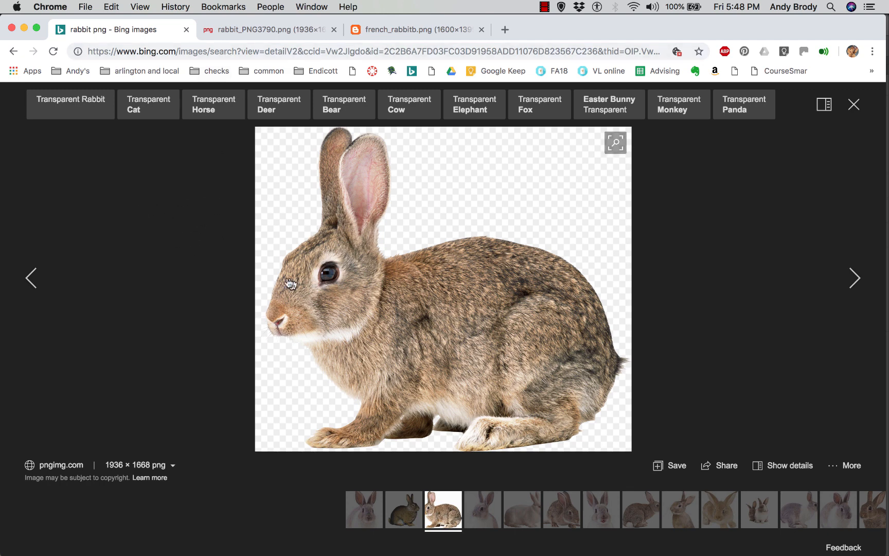
left_click(854, 104)
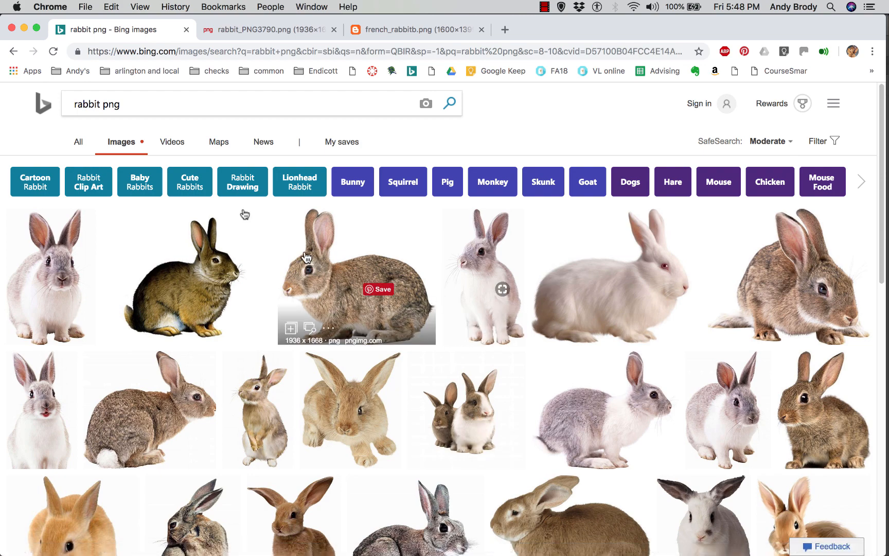
left_click_drag(121, 103, 103, 99)
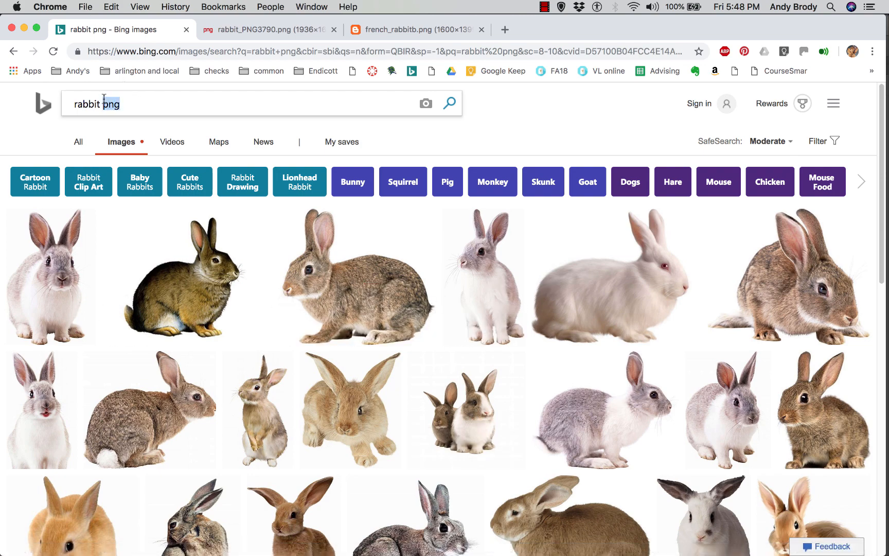
left_click(139, 102)
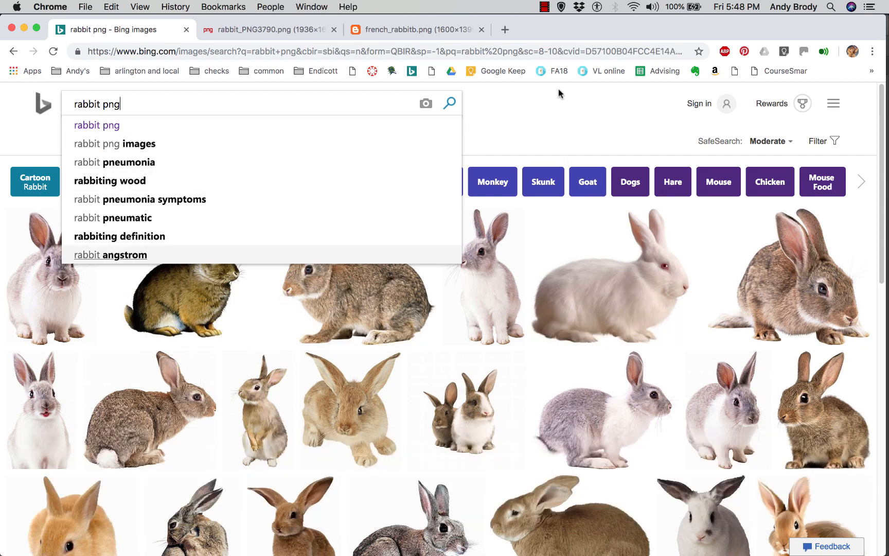
left_click(562, 95)
mouse_move(358, 298)
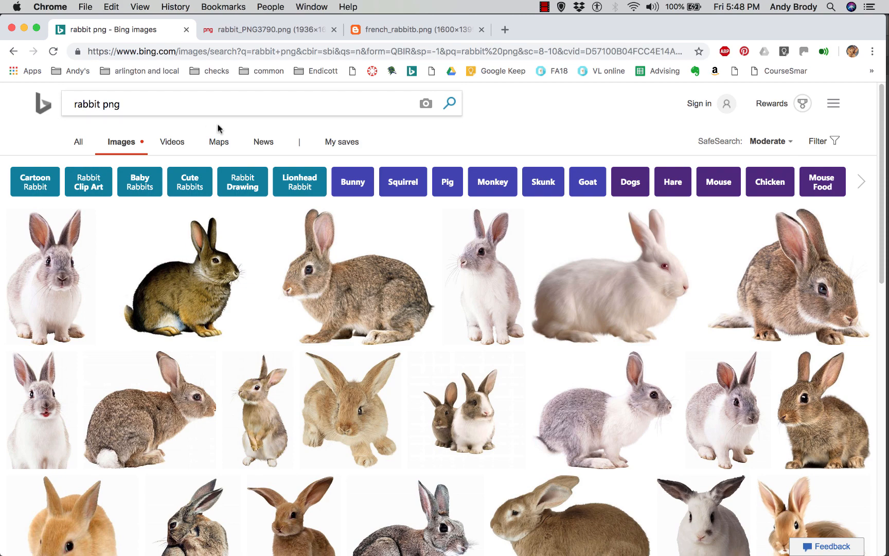
Step: Save the full-size rabbit image from pngimg.com to the Desktop as rabbit_PNG3790.png in PNG format
left_click(242, 34)
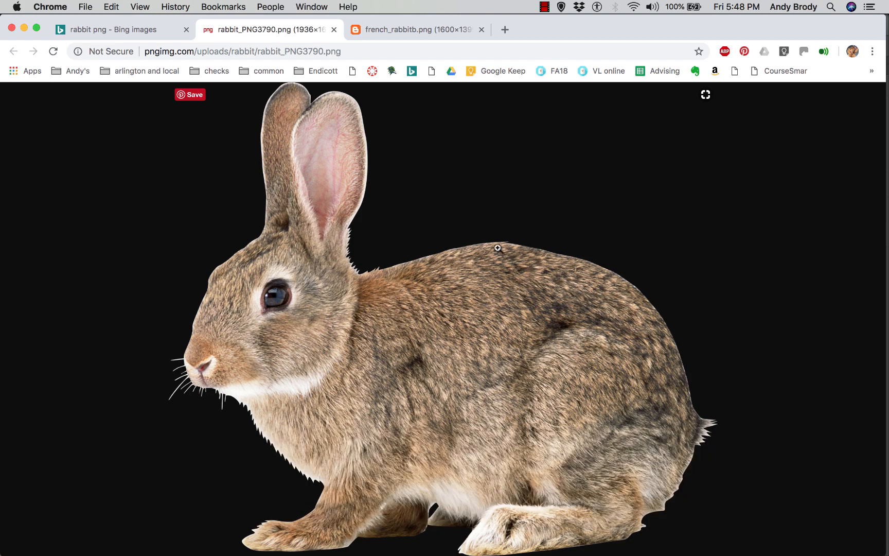
right_click(424, 233)
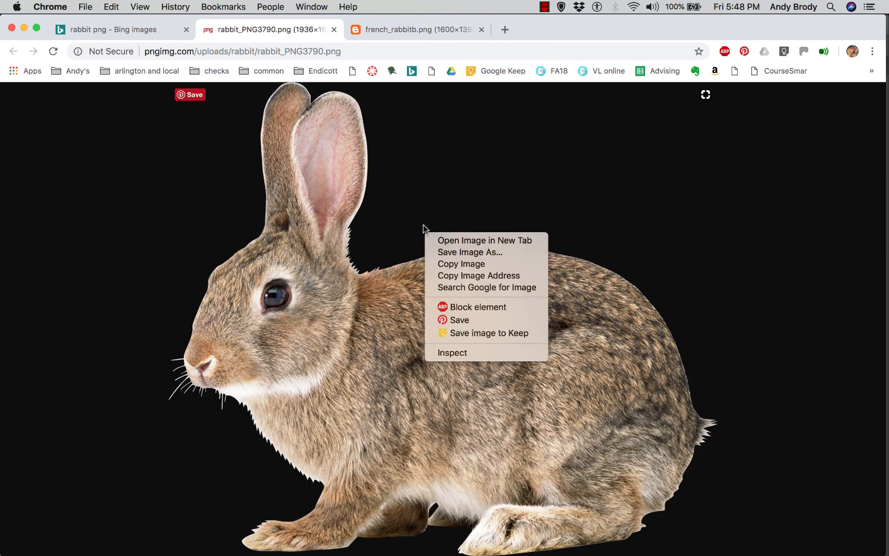
left_click(442, 252)
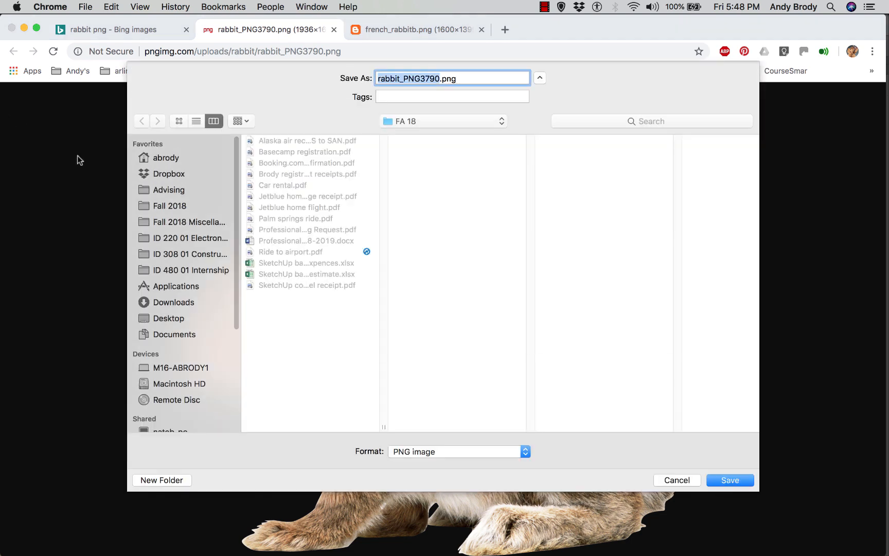
left_click(159, 174)
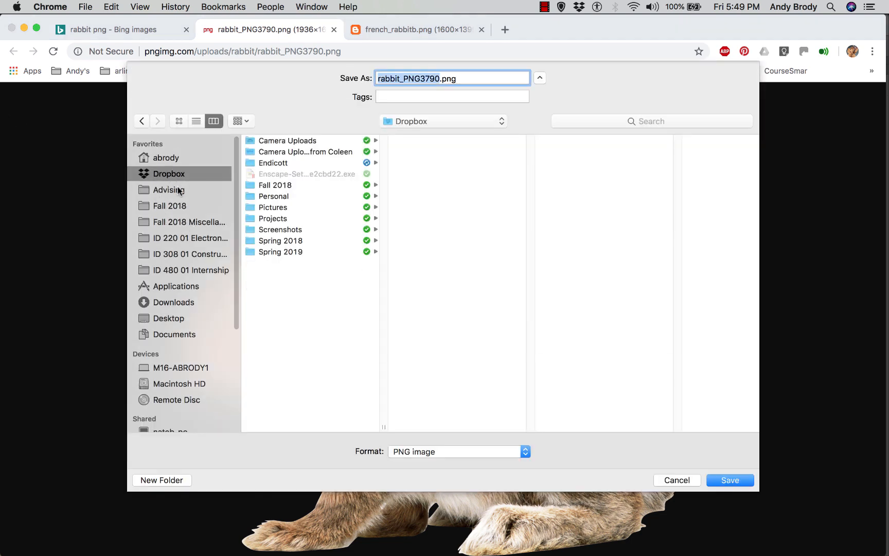
left_click(172, 321)
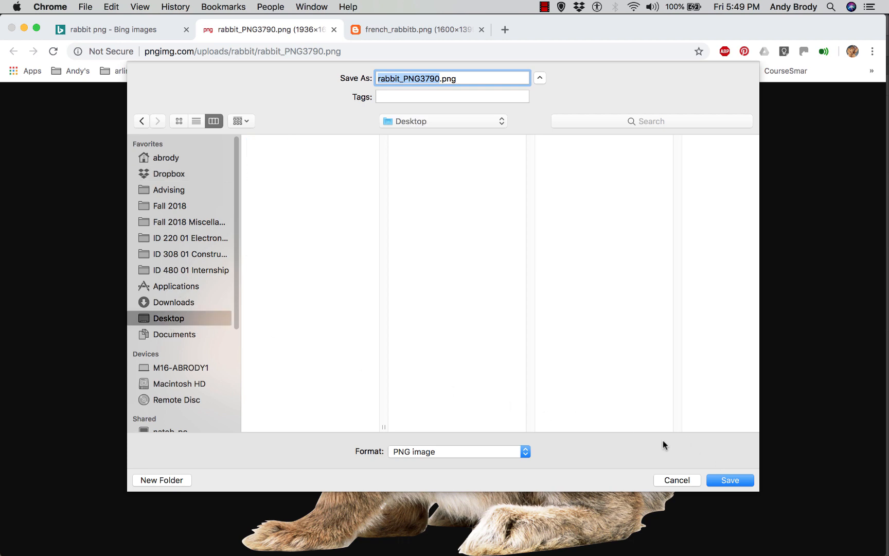
left_click(740, 484)
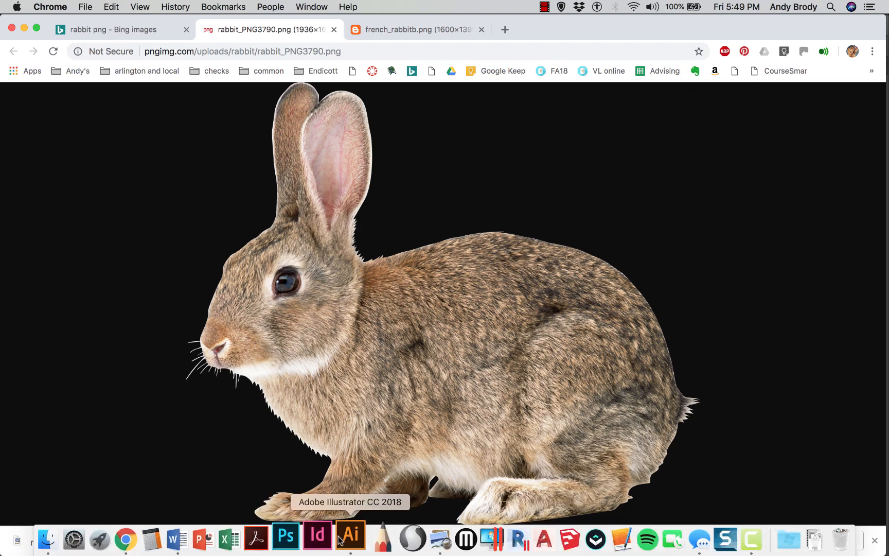
Step: Switch to Illustrator and place rabbit_PNG3790.png from the Desktop, unlinked, in the artboard's upper-left area at about 5.7 in wide
left_click(355, 536)
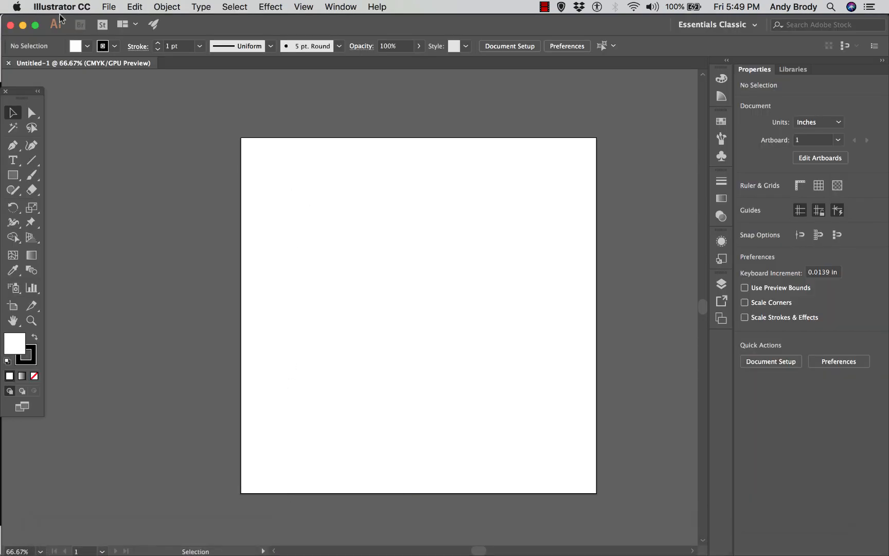
left_click(105, 9)
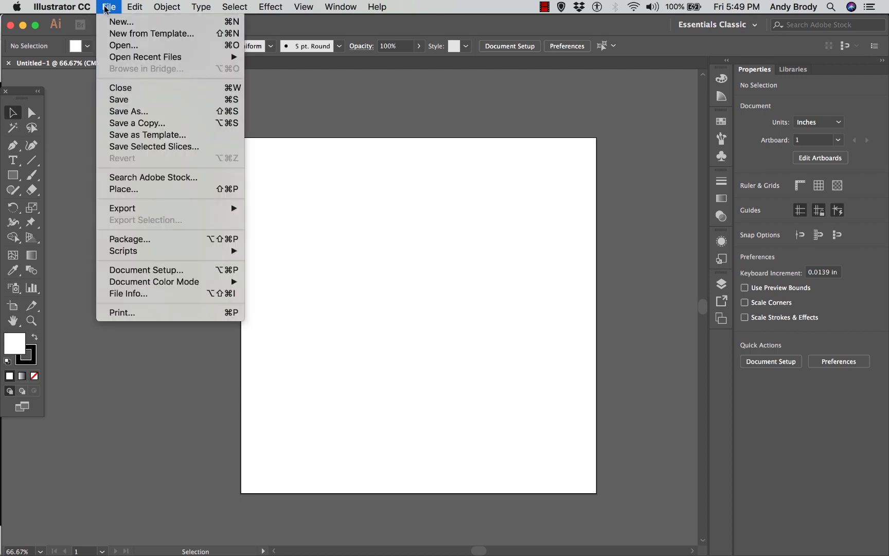
left_click(151, 192)
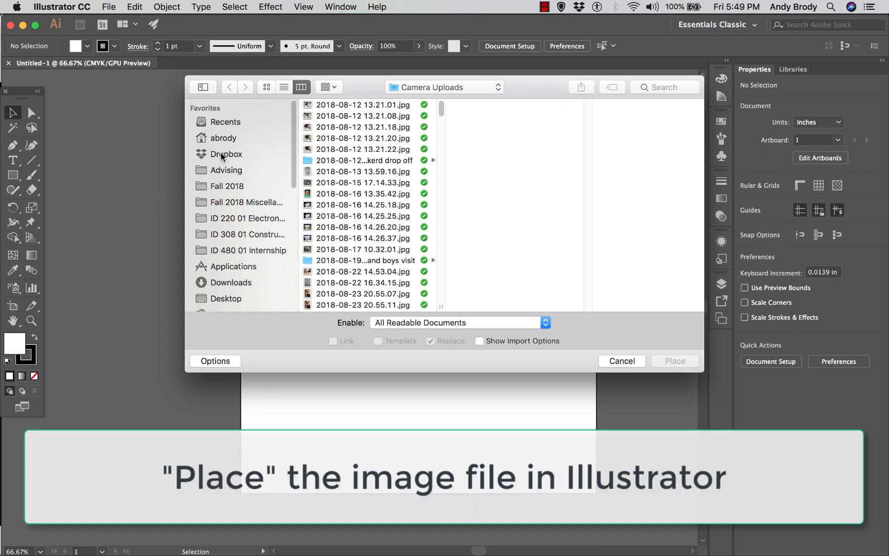
left_click(226, 298)
left_click(329, 105)
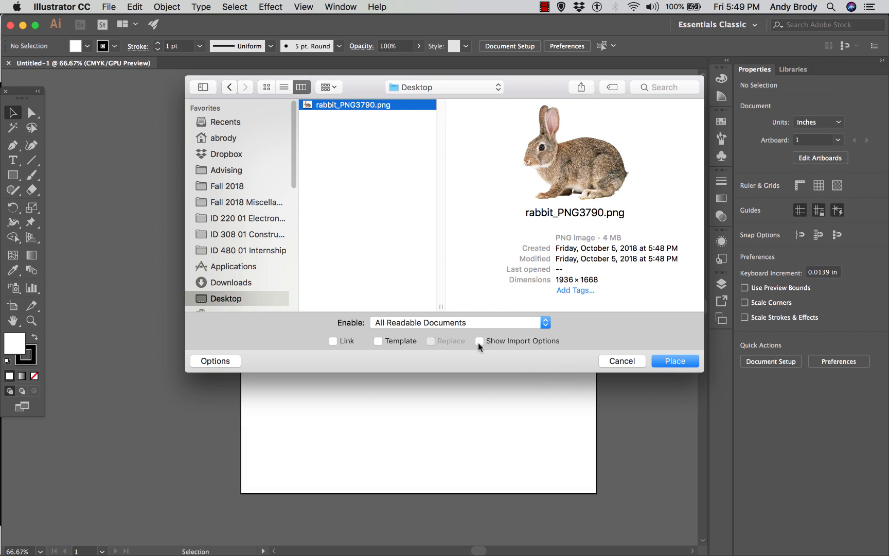
left_click(676, 361)
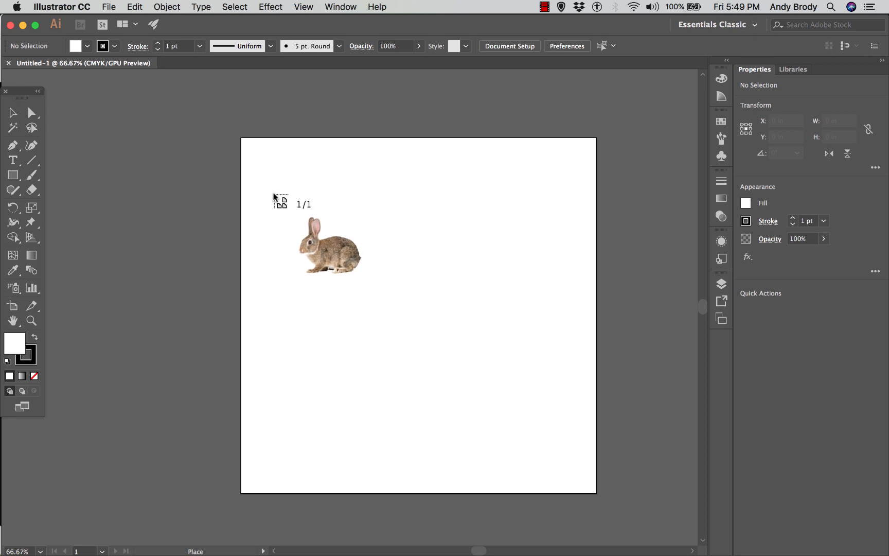
left_click_drag(268, 187, 439, 334)
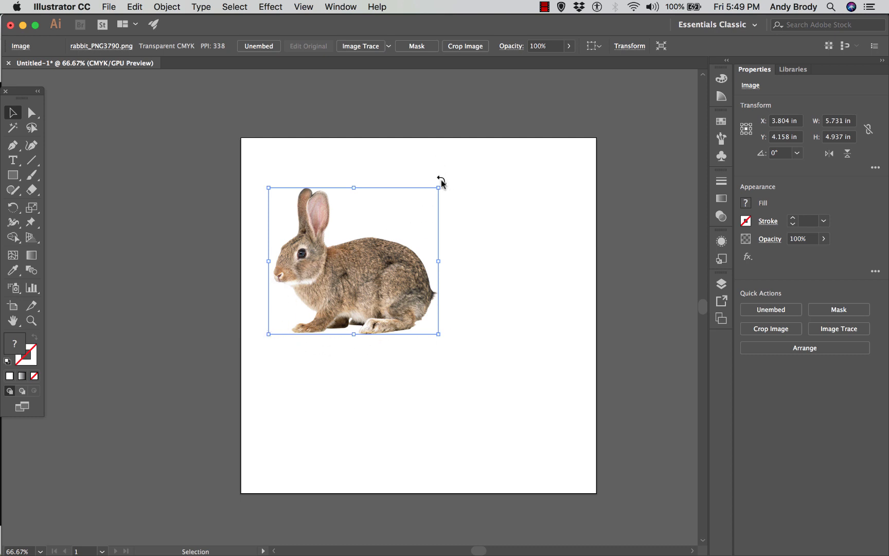
Step: Try rotating the placed rabbit image about 21° counterclockwise and undo the rotation
left_click_drag(441, 182, 402, 163)
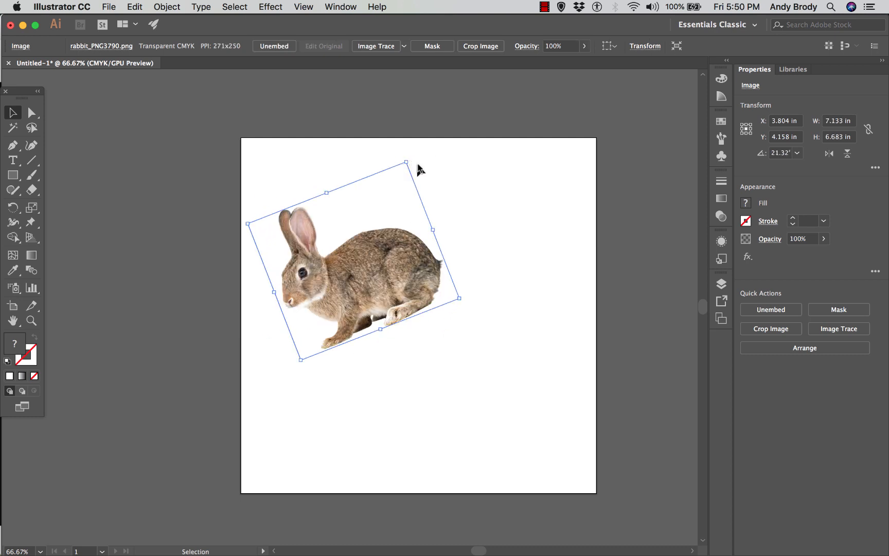
key("super+z")
key("super+shift+z")
key("a")
key("super+z")
key("v")
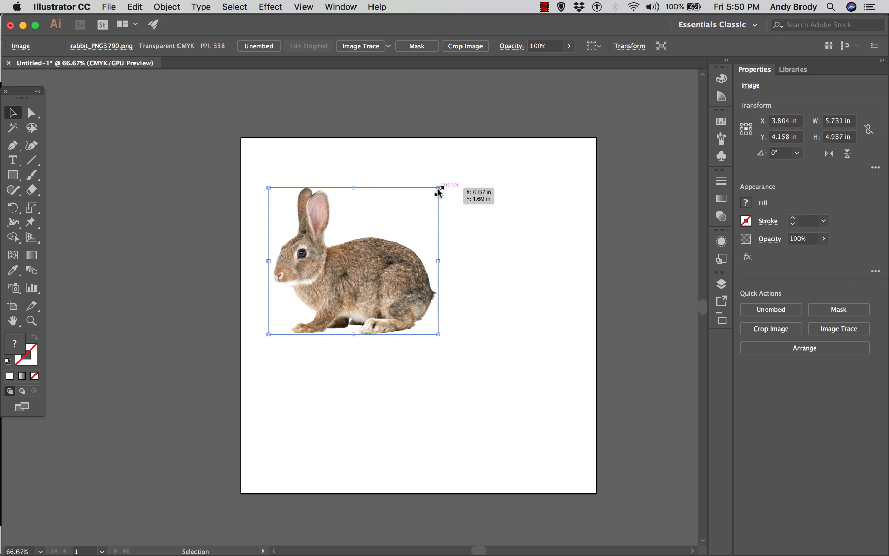
Step: Try stretching the rabbit image non-proportionally to about 6.7 x 2.6 in and undo the resize
left_click_drag(437, 188, 467, 256)
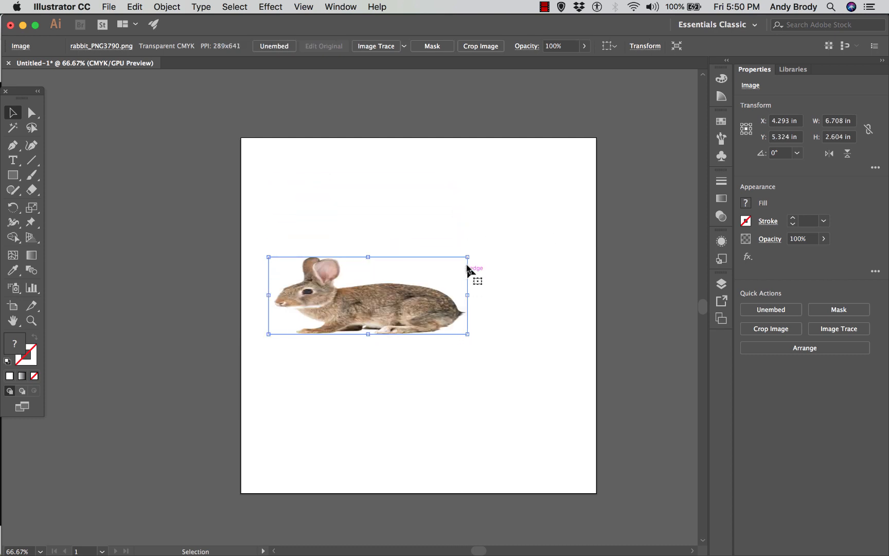
key("a")
key("super+z")
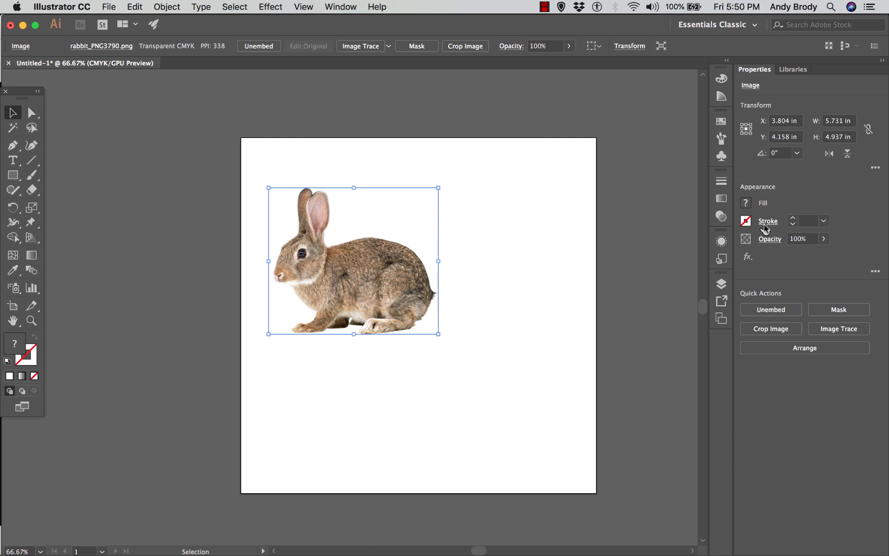
Step: Reduce the rabbit image's opacity to 72% and deselect it
left_click(823, 239)
left_click_drag(822, 255, 809, 254)
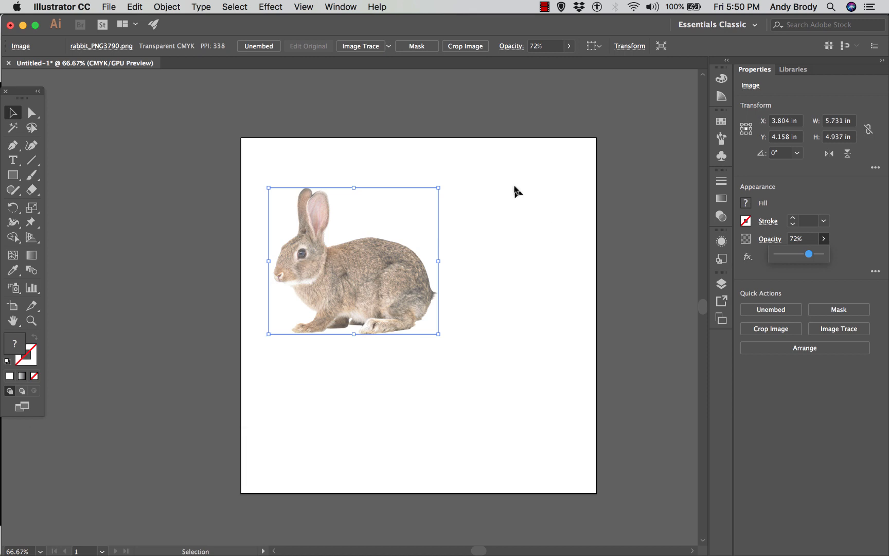
left_click(514, 186)
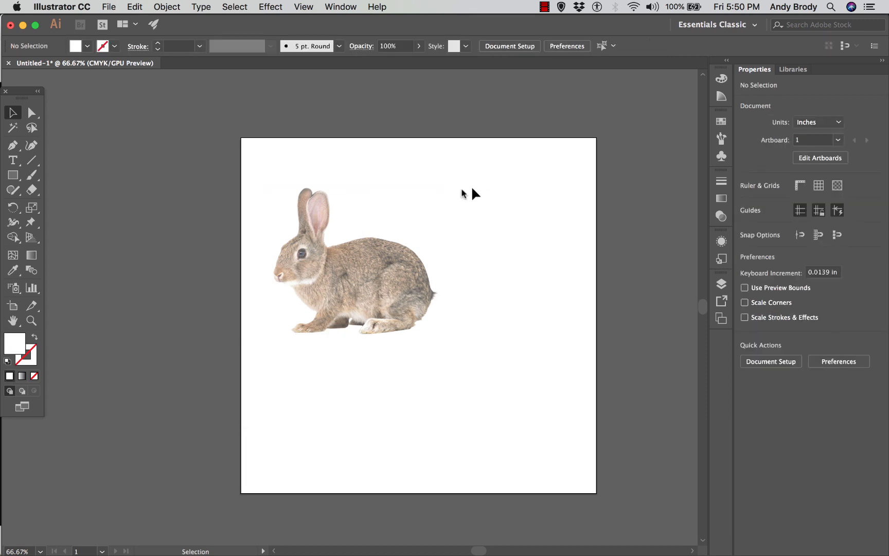
Step: Add an area text box about 3.3 x 1.2 in beside the rabbit's ears, reading "Soft brown fur"
left_click(373, 262)
key("ctrl+1")
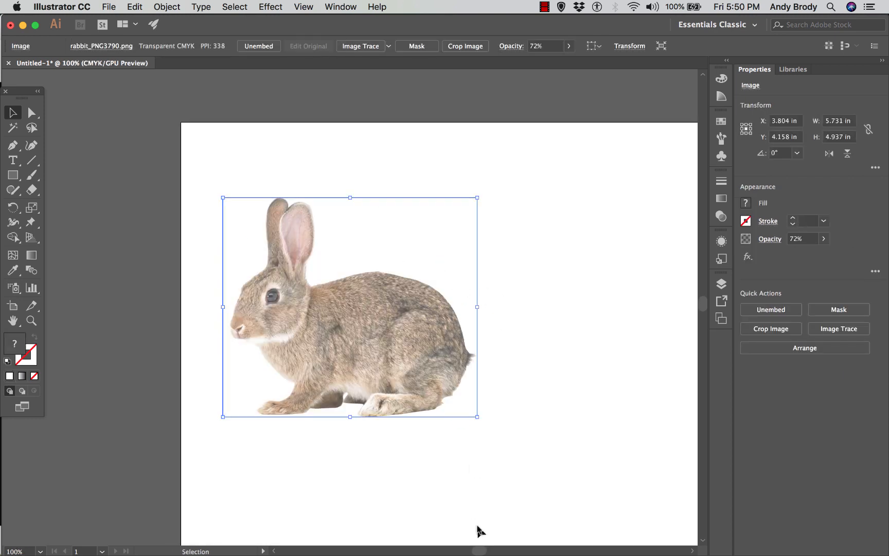
left_click_drag(479, 550, 482, 551)
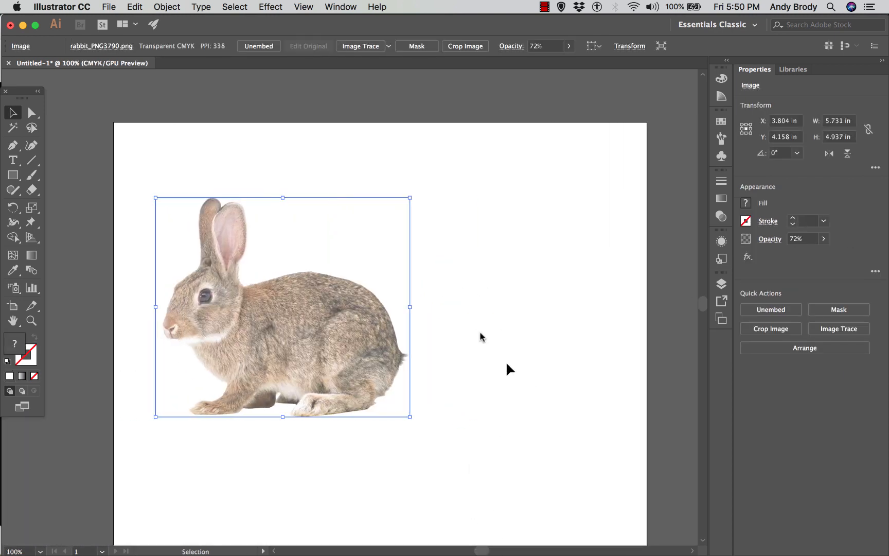
left_click(486, 274)
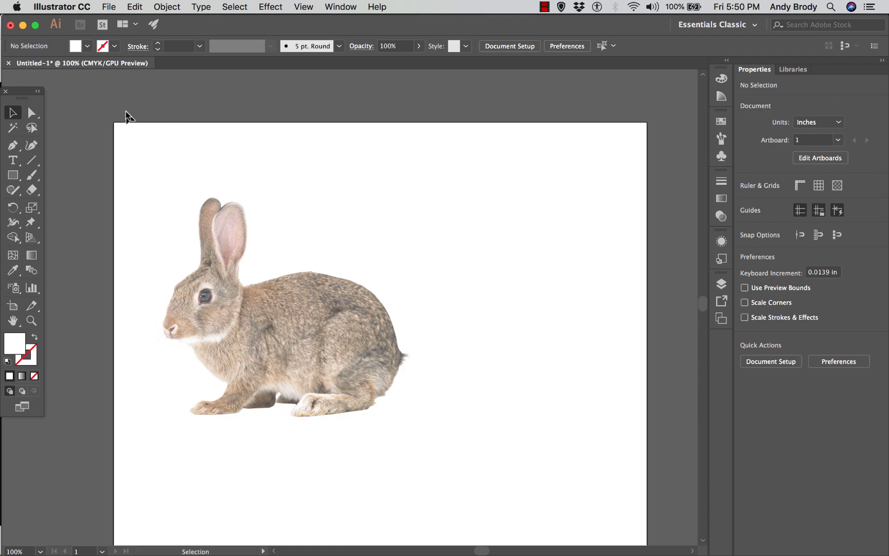
left_click(13, 161)
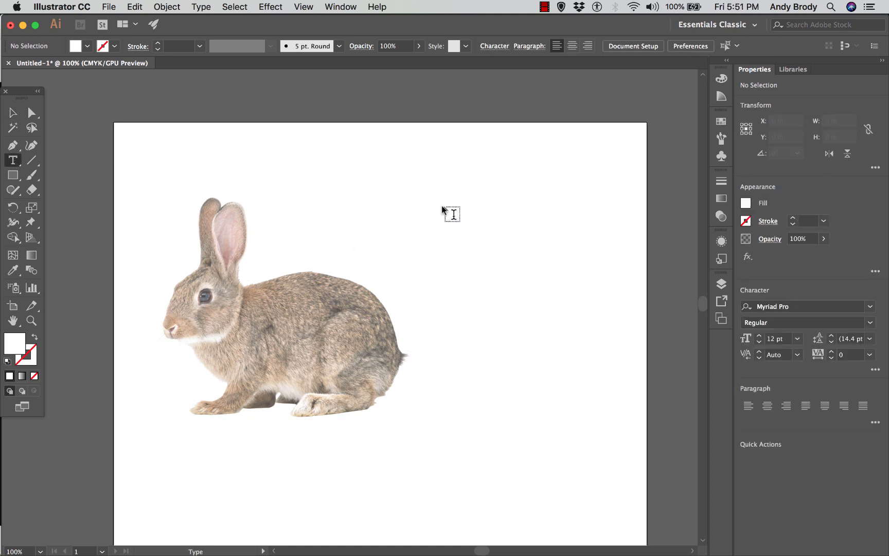
left_click_drag(442, 207, 588, 261)
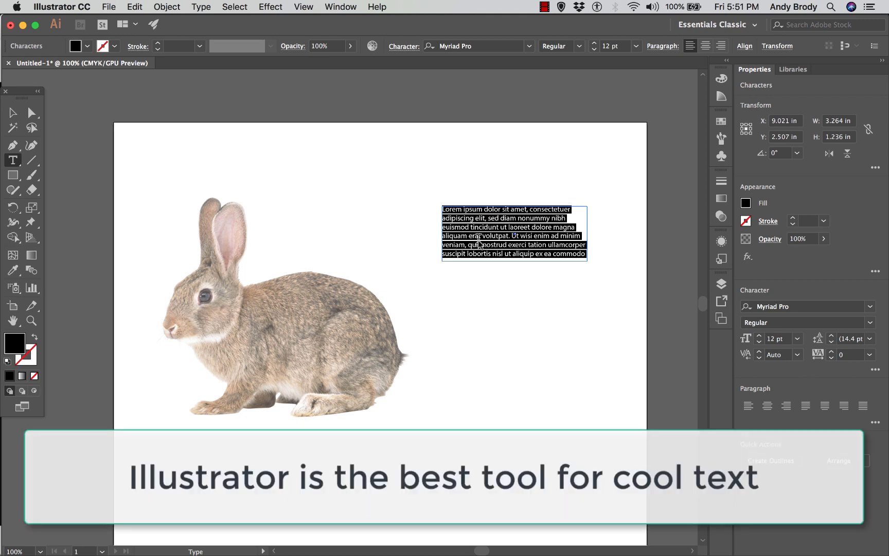
type("Soft br")
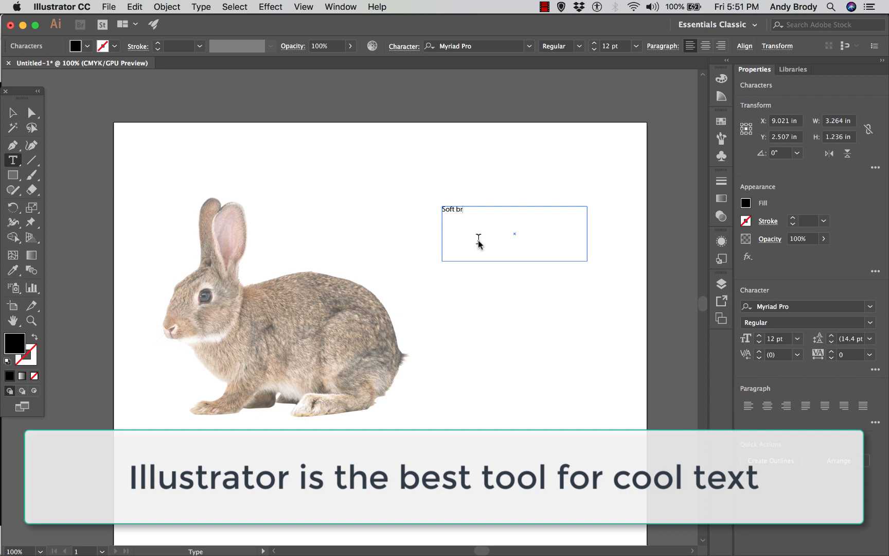
type("own fur")
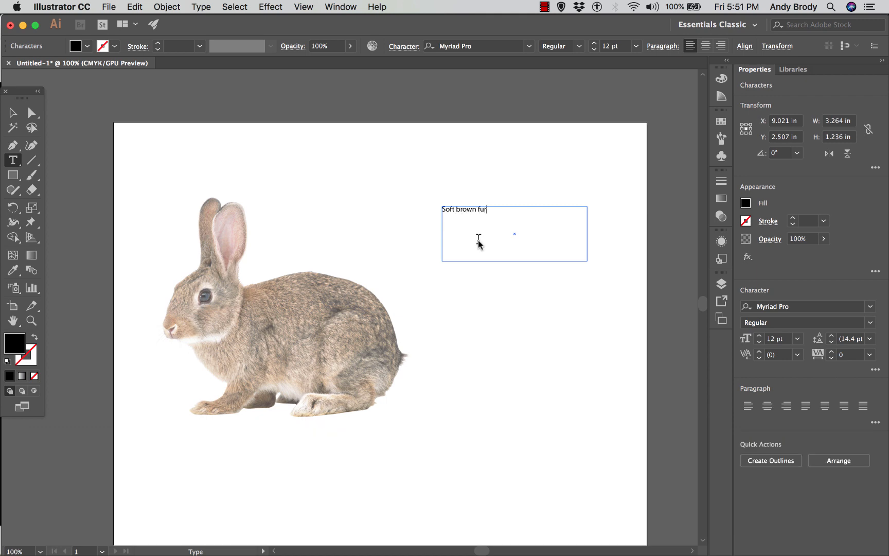
left_click(432, 192, "super")
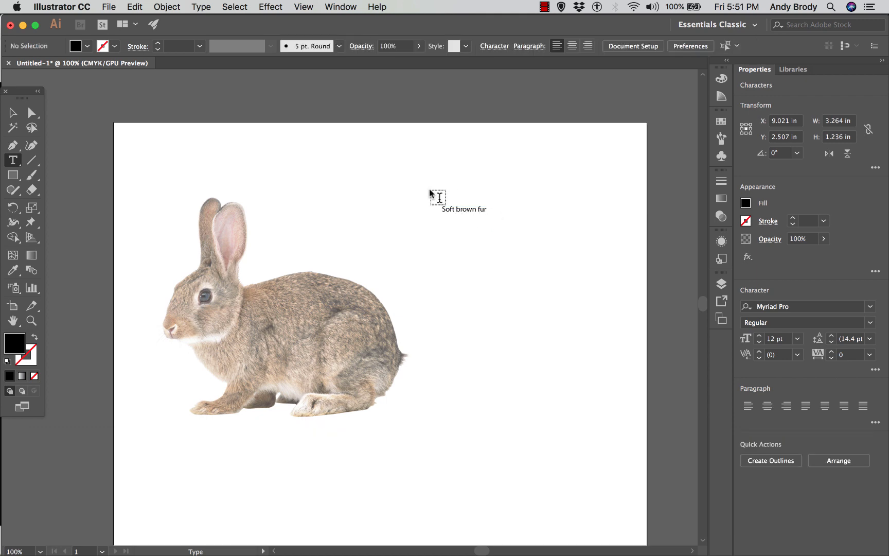
Step: Set the font size of the "Soft brown fur" text to 36 pt and deselect it
left_click(13, 112)
left_click(459, 210)
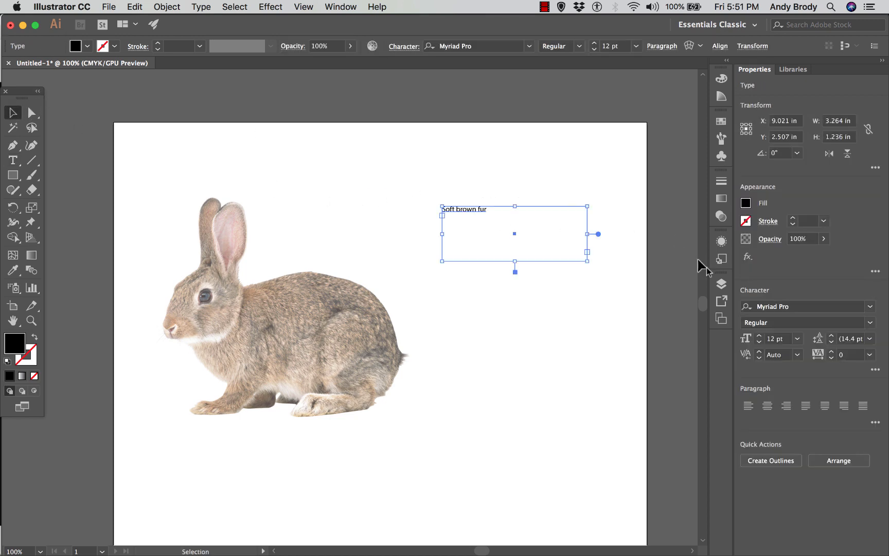
left_click(796, 341)
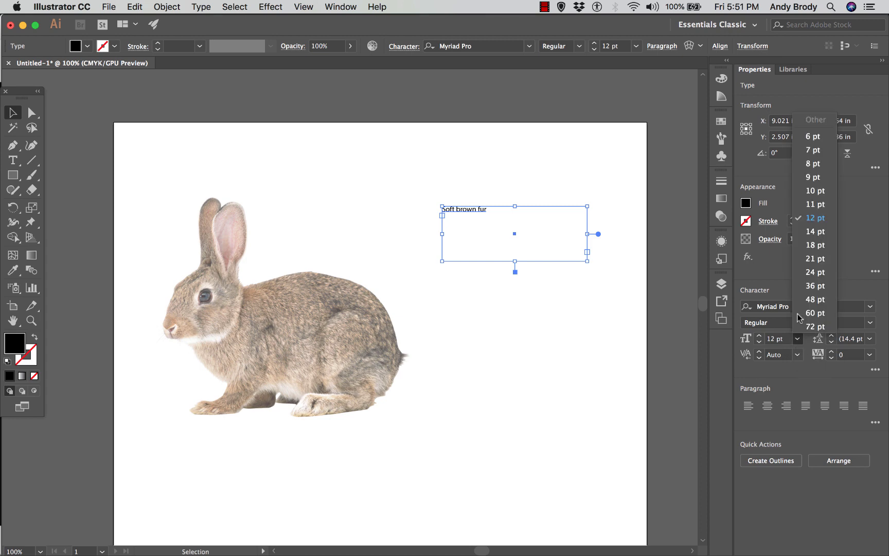
left_click(808, 284)
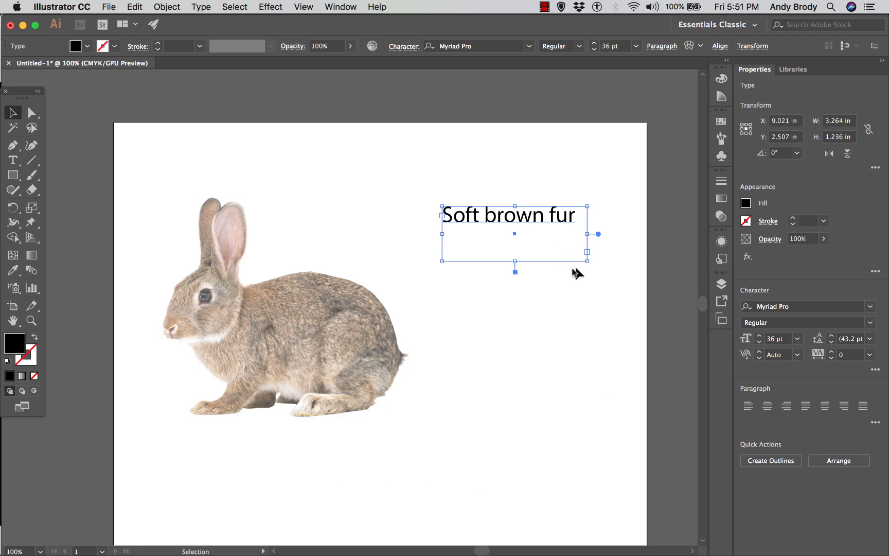
left_click(795, 340)
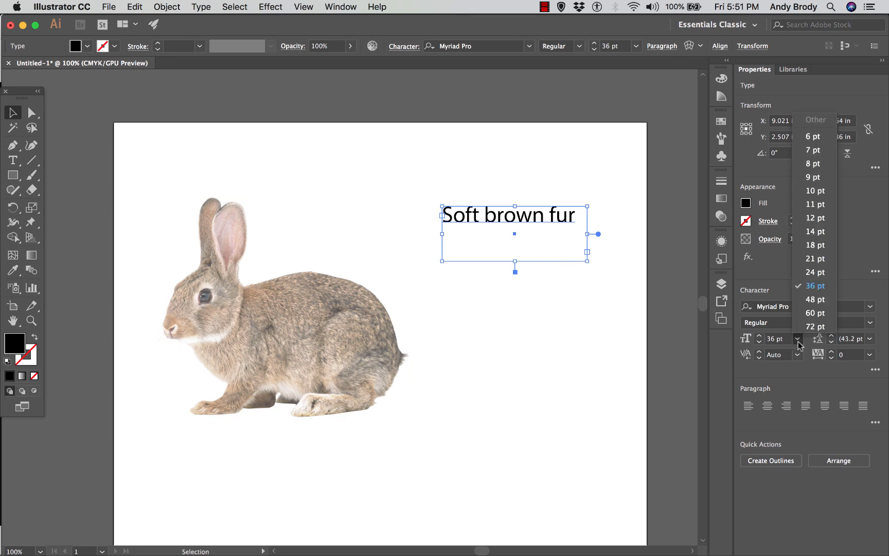
left_click(807, 286)
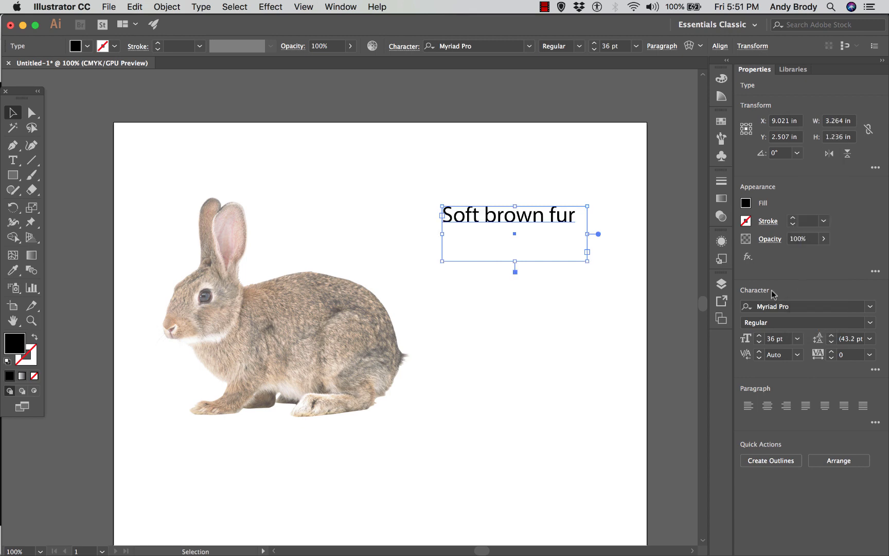
left_click(504, 328)
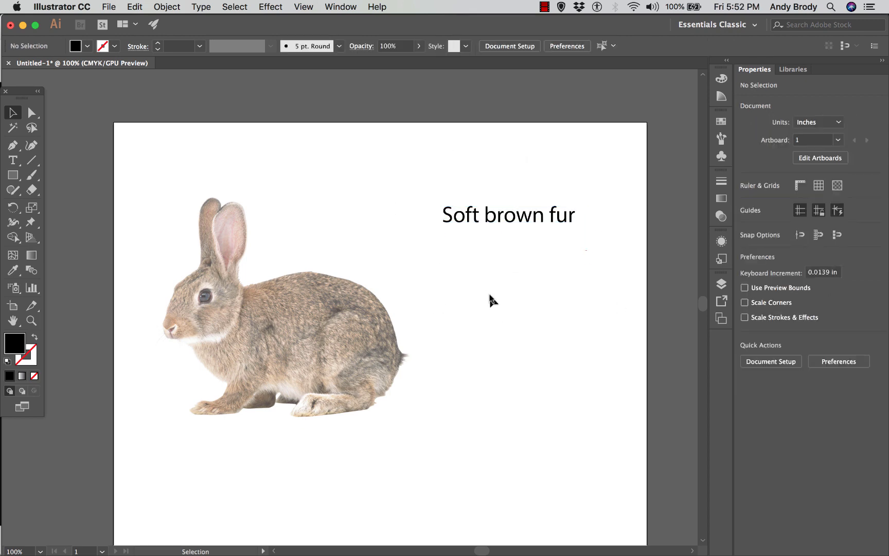
Step: Try rotating a second placeholder text box, about 3.3 x 3.1 in, by 37° and narrowing it below "Soft brown fur", and delete the box
left_click(13, 160)
left_click_drag(465, 288, 612, 426)
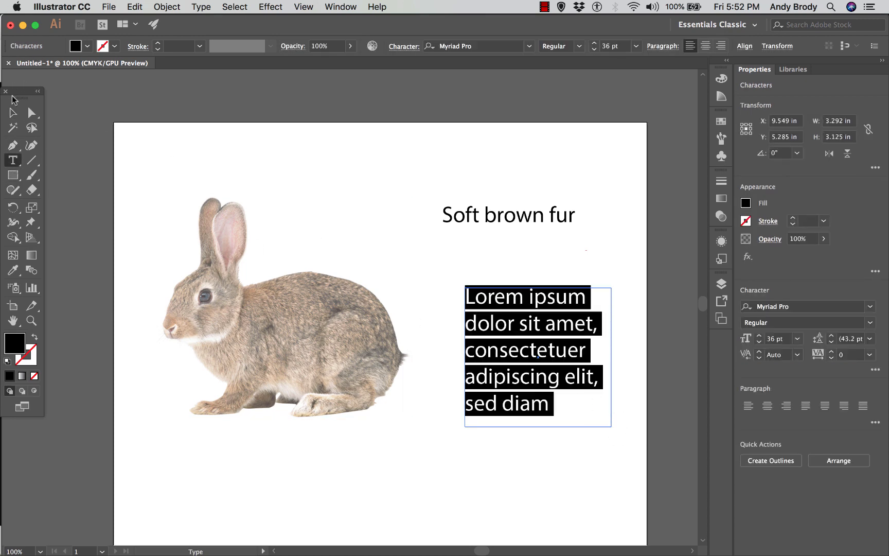
left_click(13, 112)
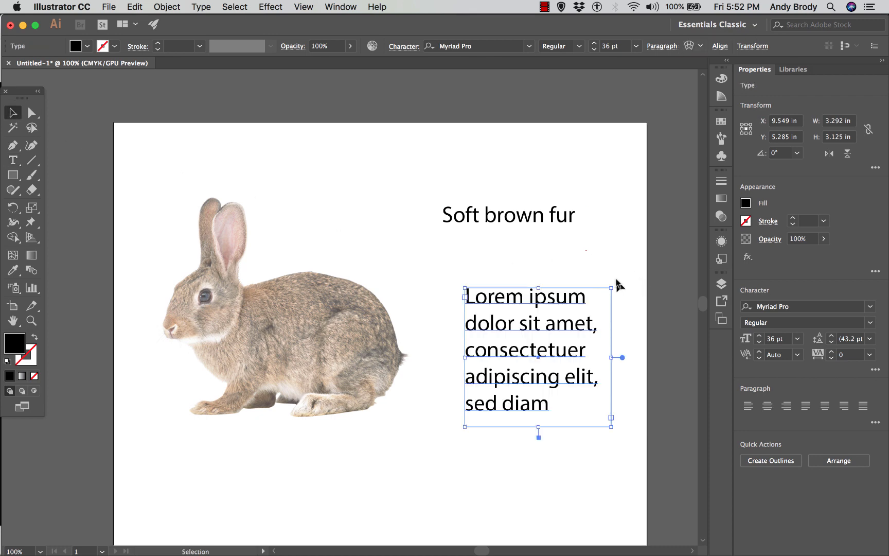
left_click_drag(618, 283, 555, 251)
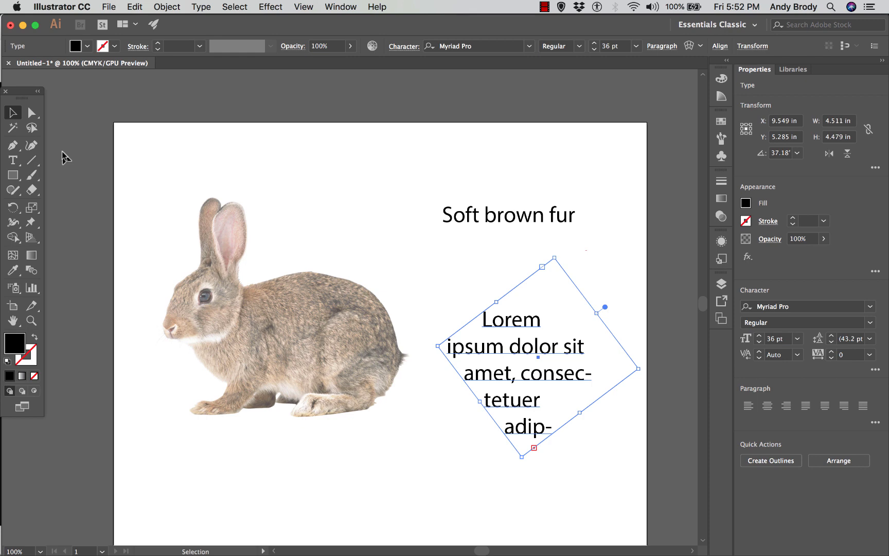
mouse_move(480, 401)
left_mouse_down()
mouse_move(435, 441)
mouse_move(444, 407)
mouse_move(492, 391)
left_mouse_up()
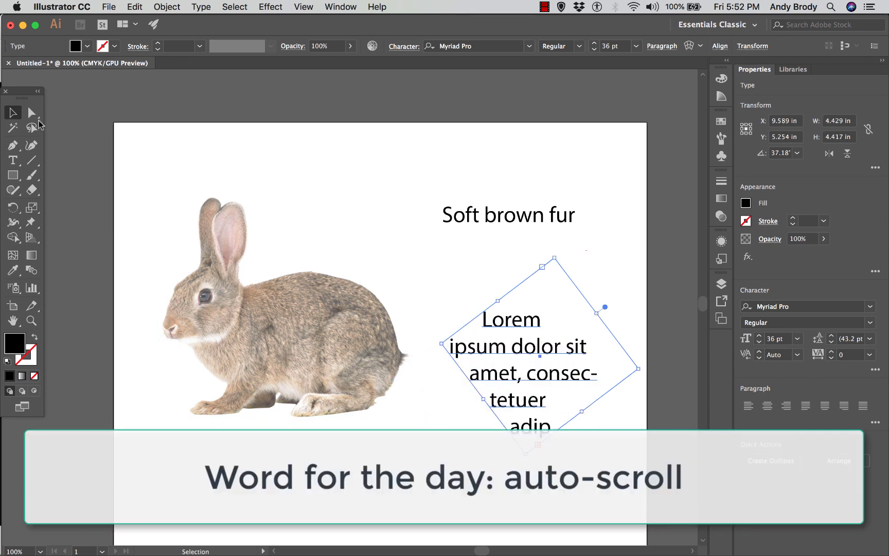
key("Delete")
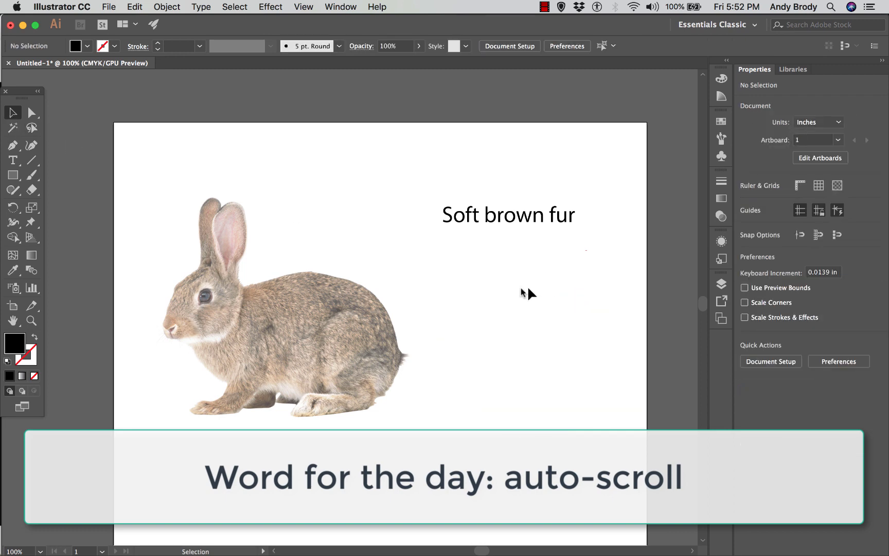
Step: Draw a black five-pointed star about 5 in wide with the Star tool and move it below the "Soft brown fur" text
left_click(15, 178)
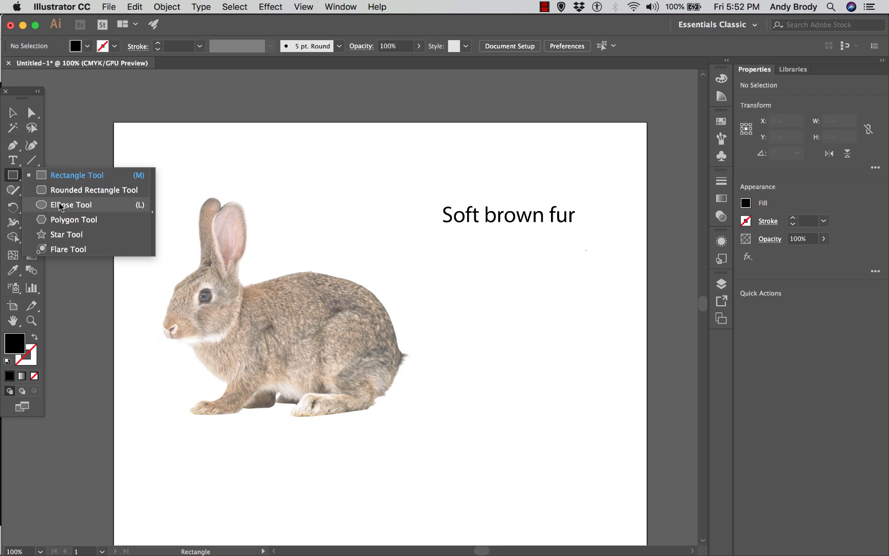
left_click(67, 234)
left_click_drag(436, 267, 514, 357)
left_click(13, 112)
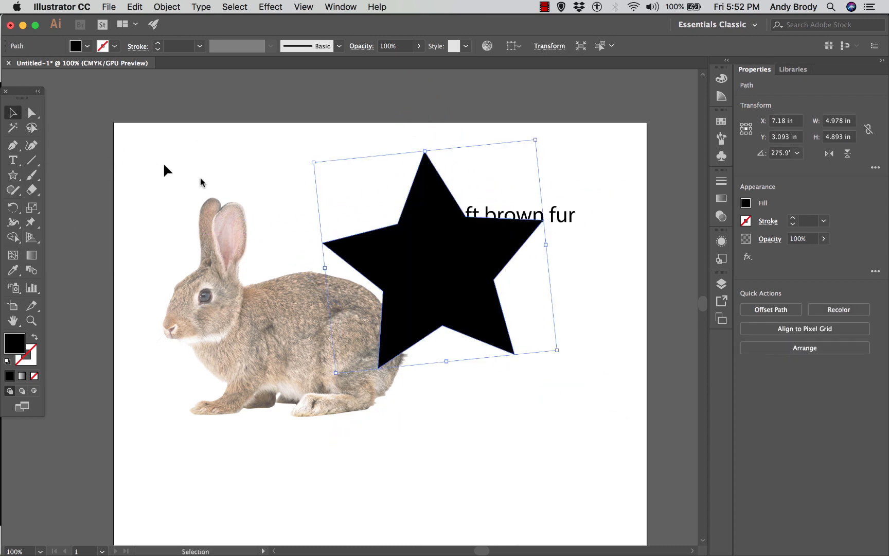
left_click_drag(463, 293, 522, 360)
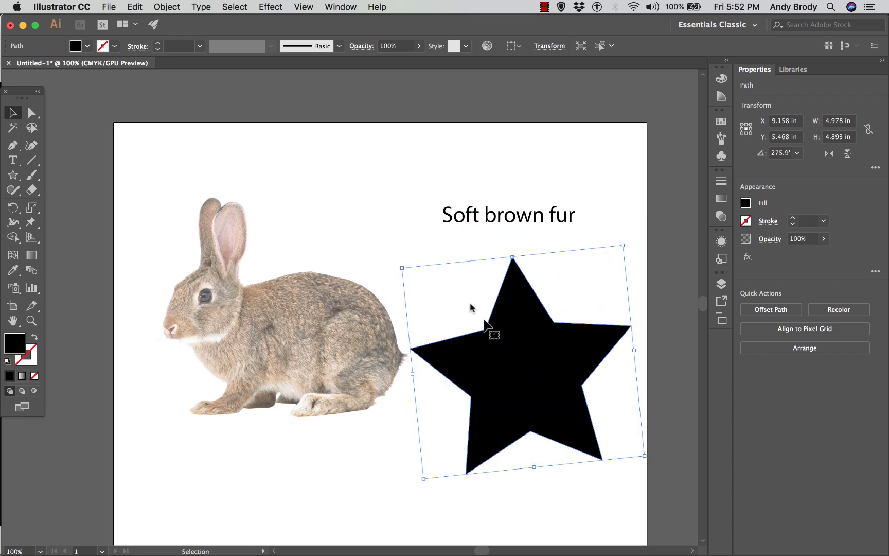
Step: Convert the black star into an area type frame filled with 36 pt placeholder text using the Area Type tool
left_click(18, 166)
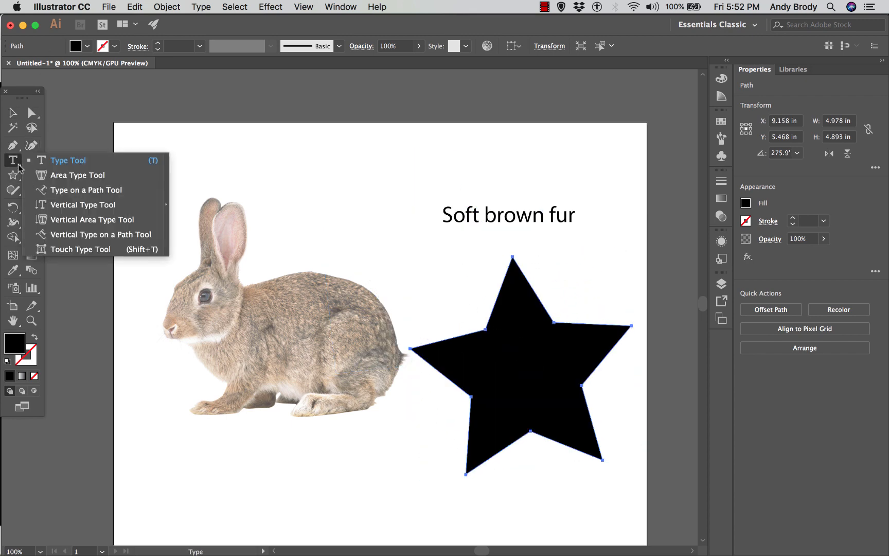
left_click(58, 178)
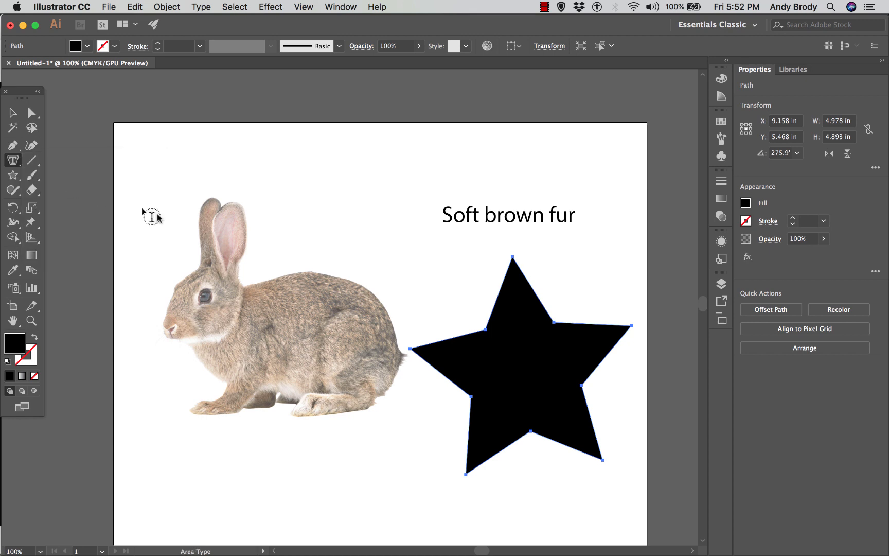
left_click(487, 334)
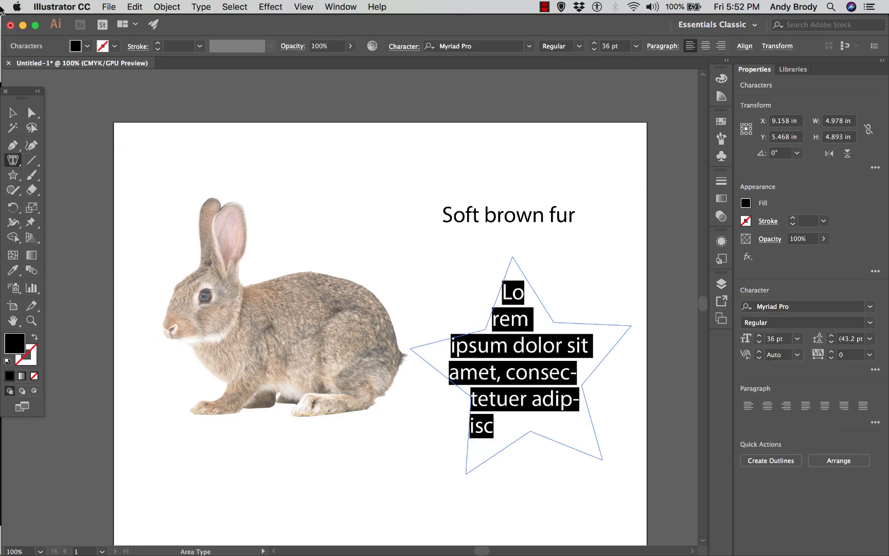
left_click(13, 112)
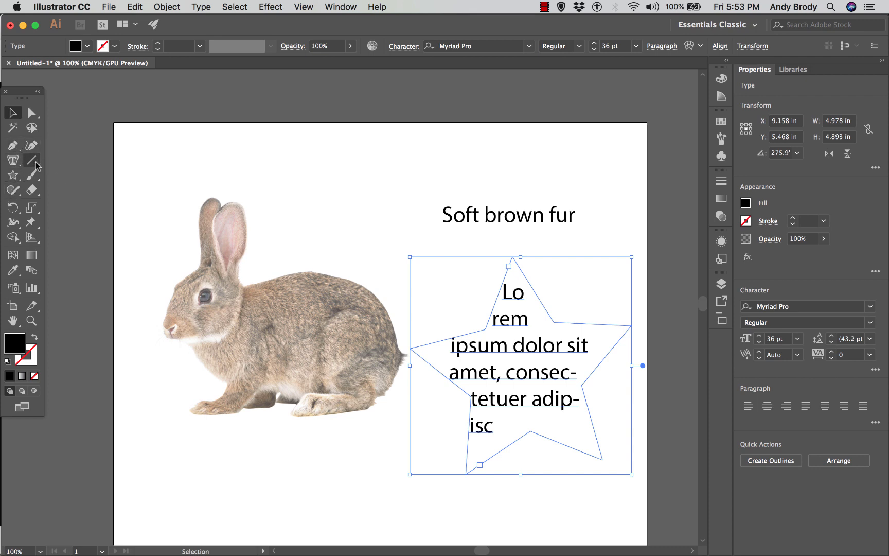
Step: Replace "ipsum do" in the star's placeholder text with "kkljl pjj lkjljljk jklj"
left_click_drag(23, 165, 50, 158)
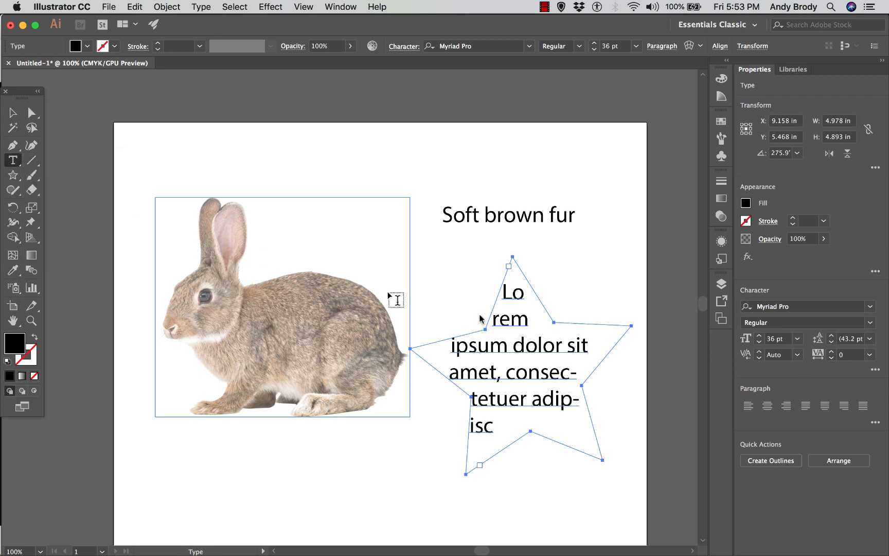
left_click(543, 354)
left_click_drag(544, 354, 500, 346)
key("BackSpace")
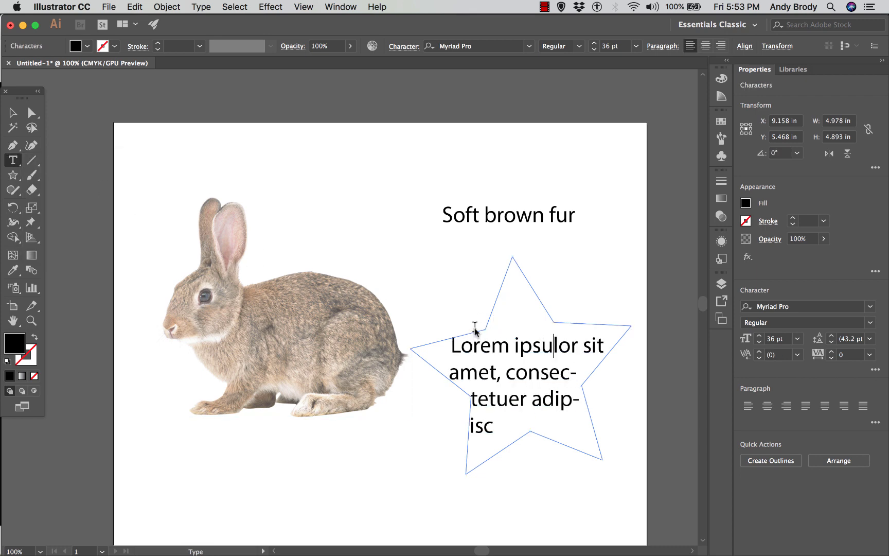
key("BackSpace")
key("BackSpace")
key("BackSpace")
key("BackSpace")
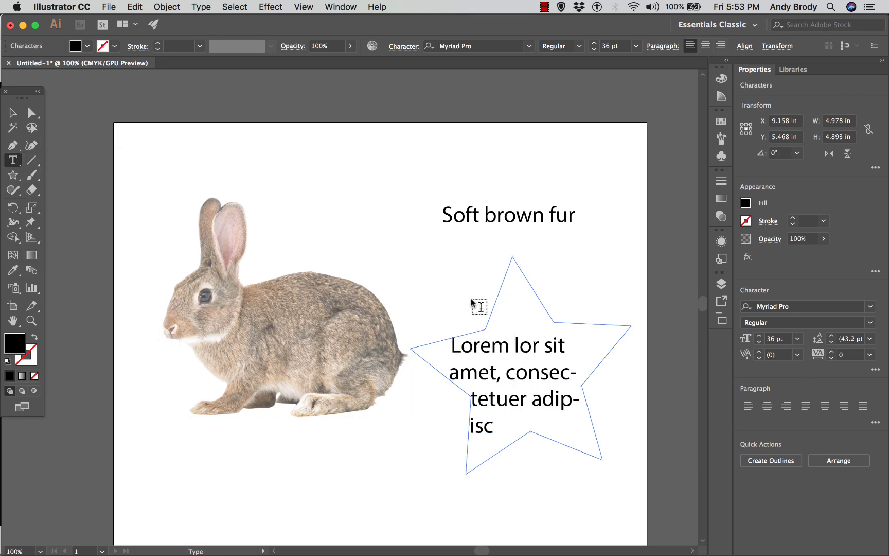
type("kkljl pjj lkjljljk ")
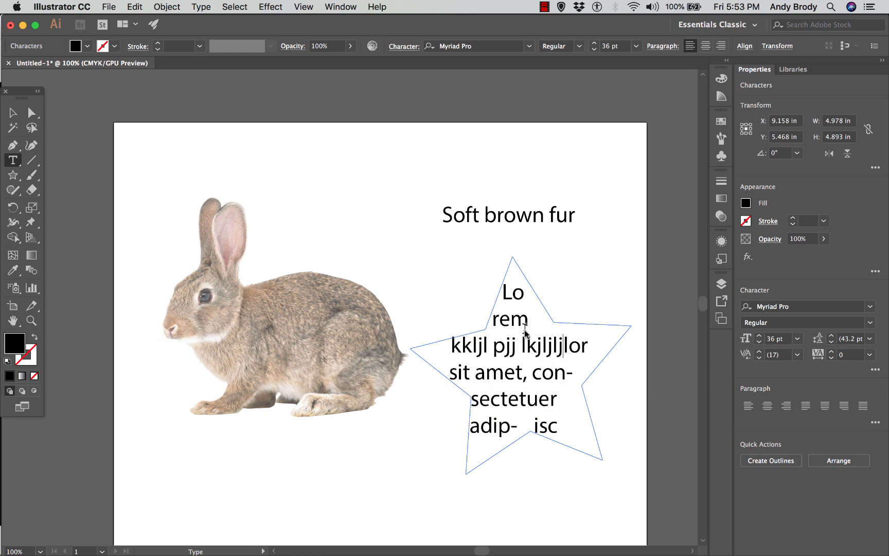
type(" jklj lor sit")
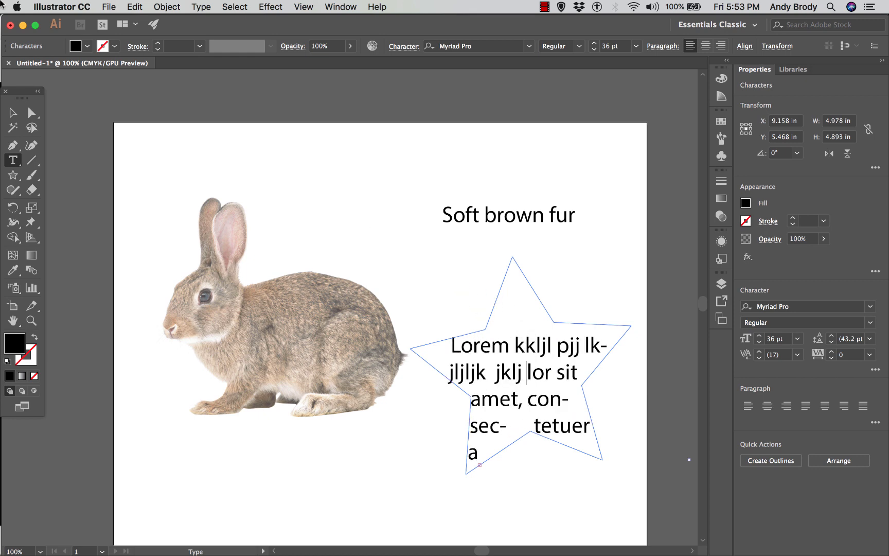
Step: Try enlarging the star text frame to about 5.8 x 5.7 in and delete it
left_click(13, 112)
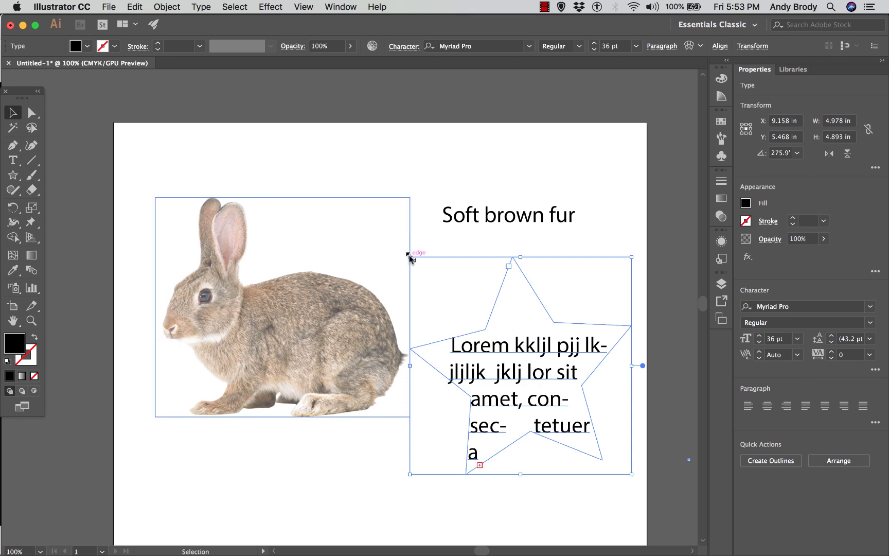
left_click_drag(410, 257, 372, 219)
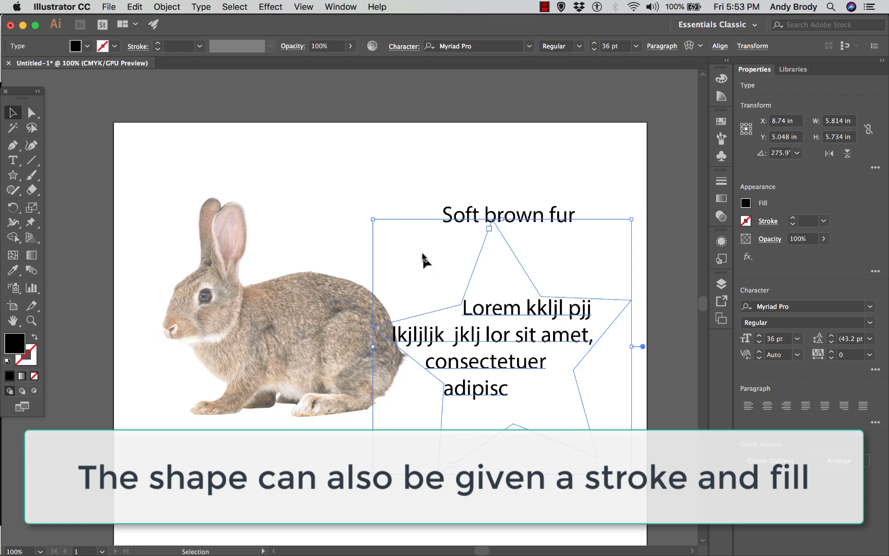
key("Delete")
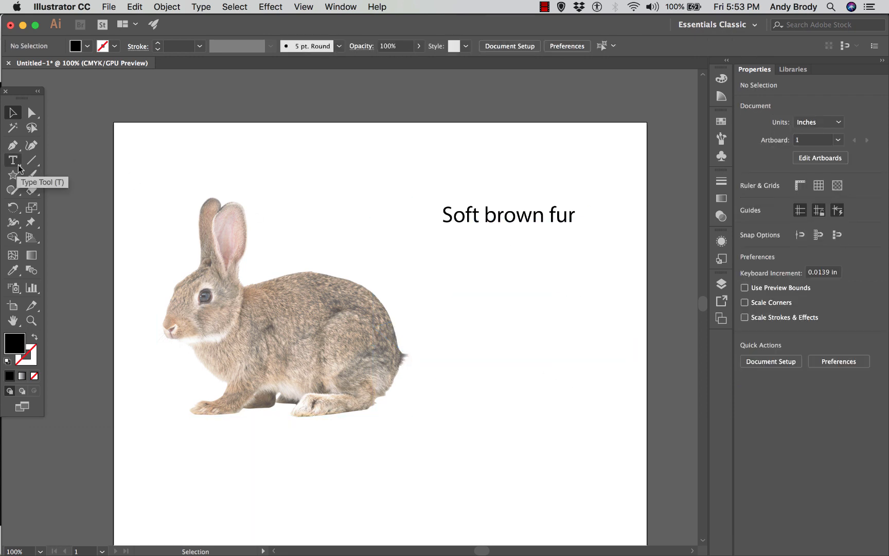
left_click_drag(13, 161, 315, 216)
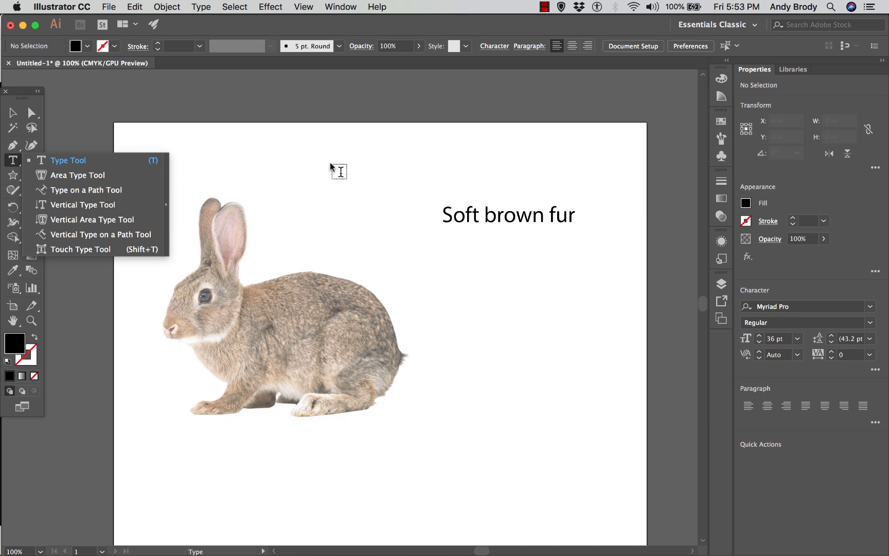
left_click(13, 111)
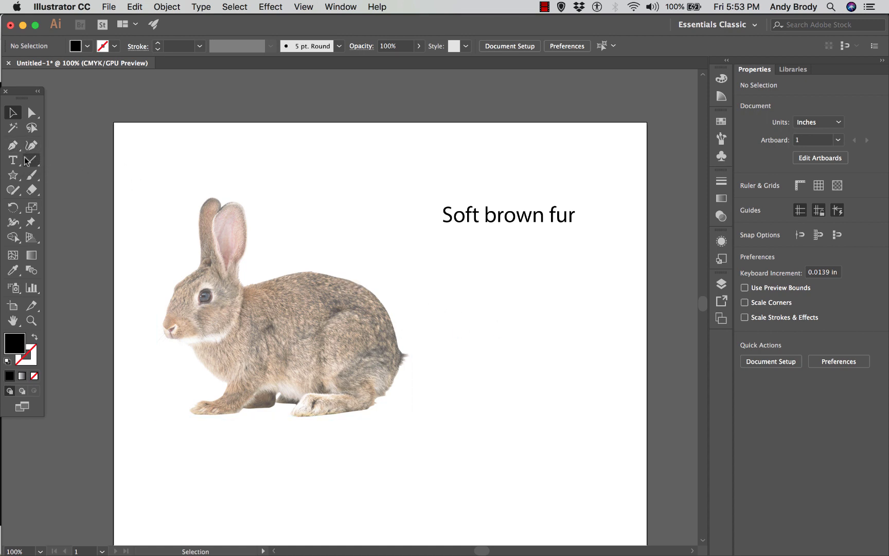
Step: Draw an open five-segment-style zigzag path about 4.4 x 0.9 in with the Pen tool, below the "Soft brown fur" text
left_click(13, 146)
left_click(437, 303)
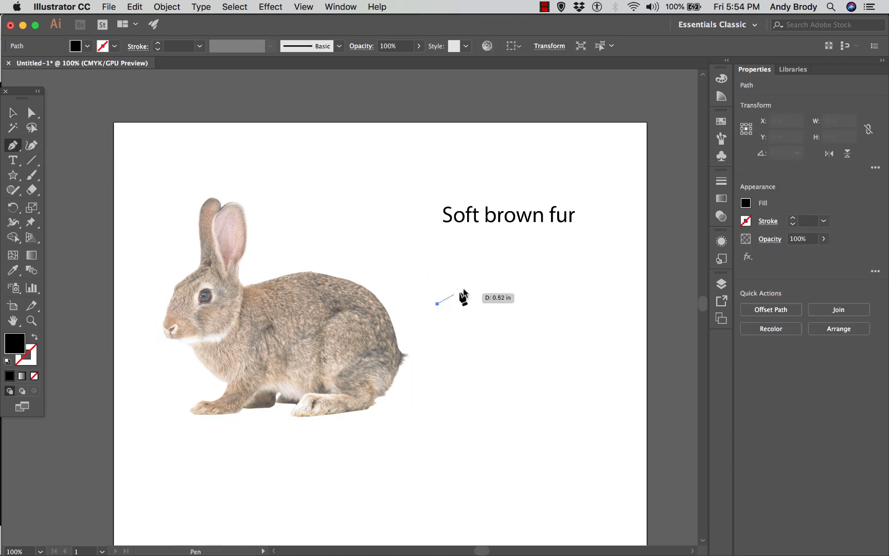
left_click(484, 272)
left_click(524, 309)
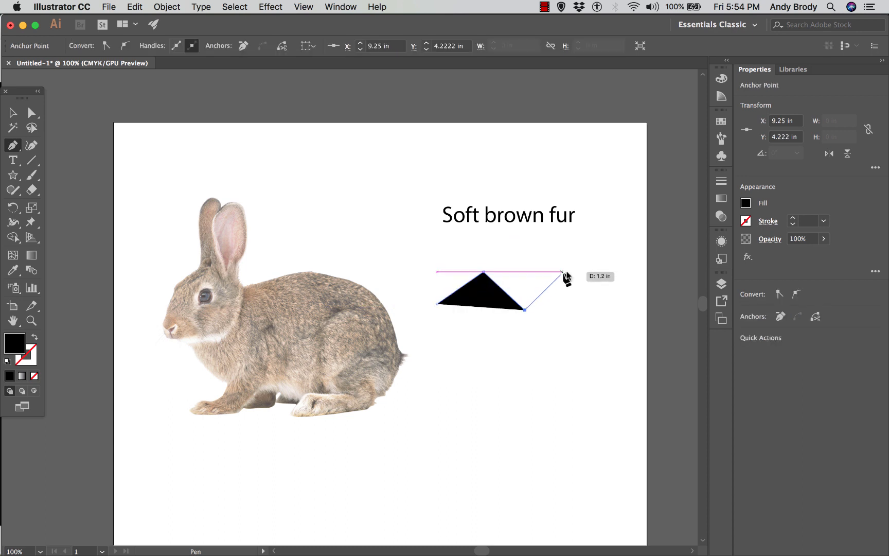
left_click(570, 271)
left_click(612, 308)
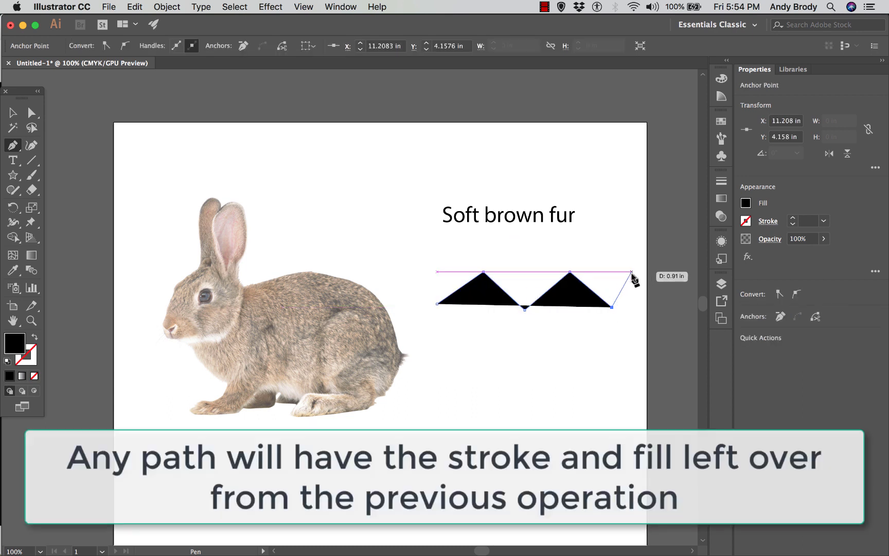
left_click(631, 272)
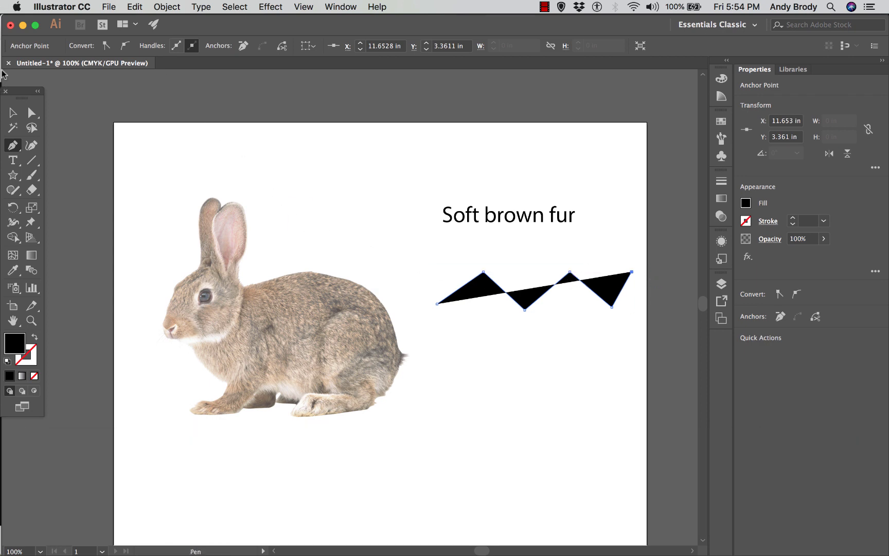
left_click(13, 111)
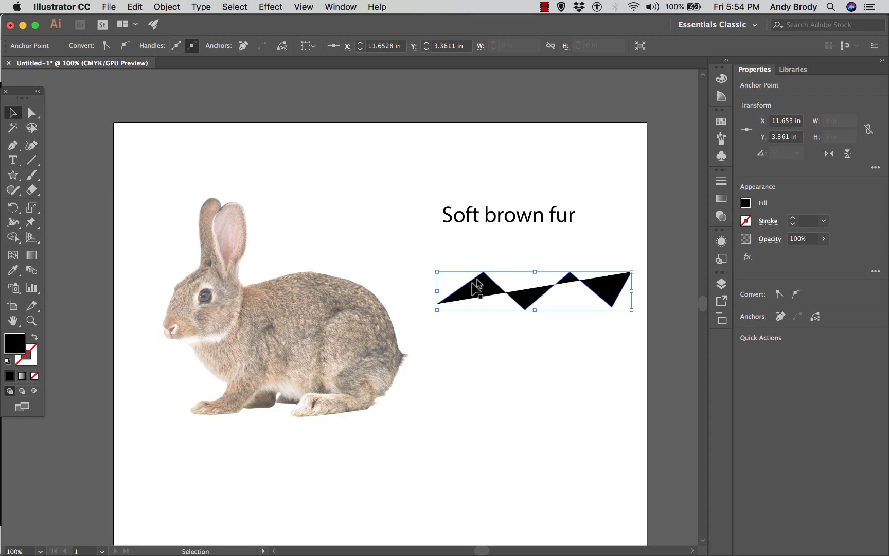
Step: Set the zigzag path's fill to the pinkish red BC3F63
left_click(28, 126)
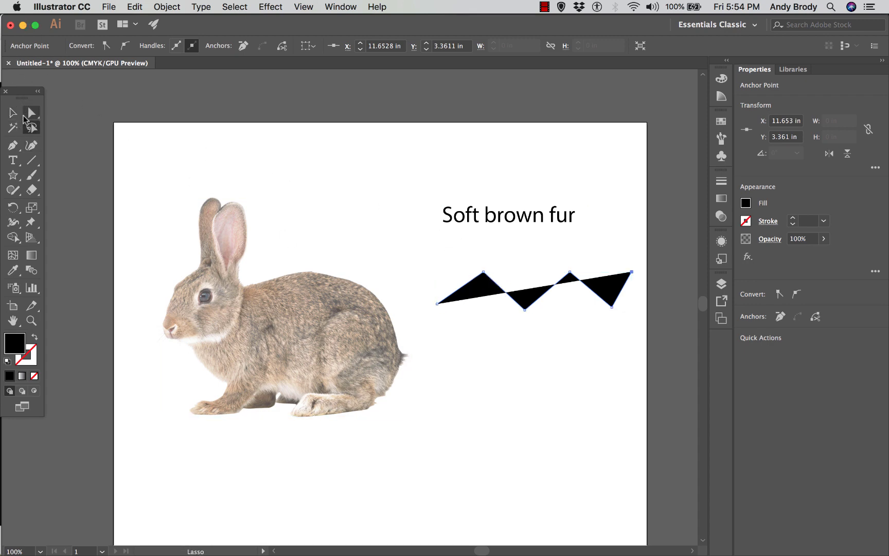
double_click(14, 344)
left_click(113, 151)
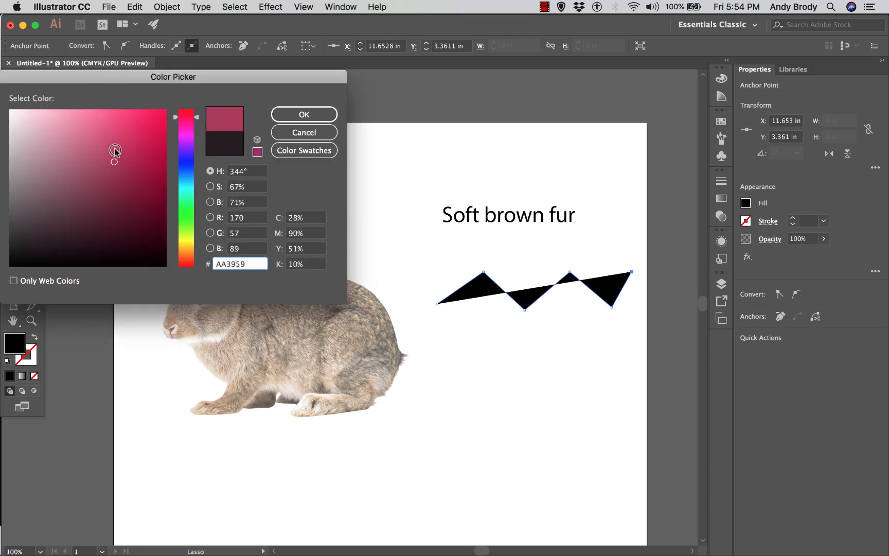
left_click(282, 113)
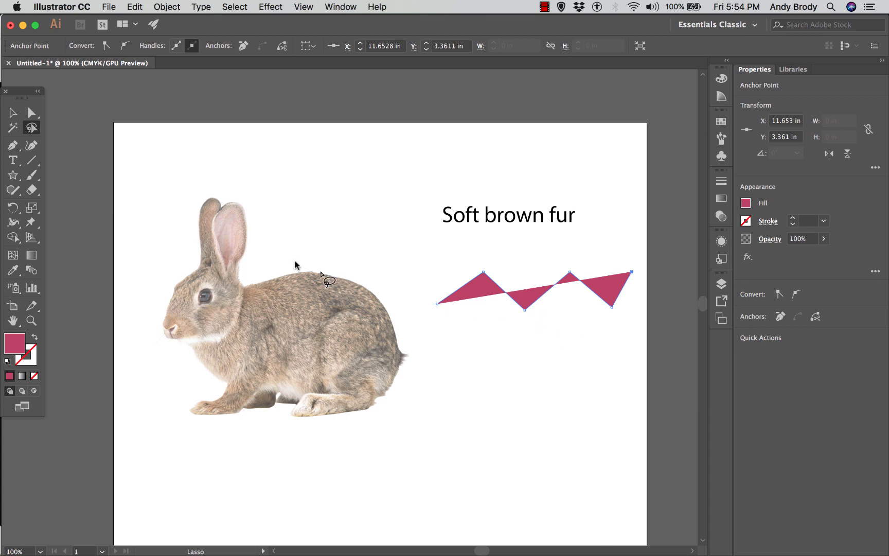
double_click(17, 349)
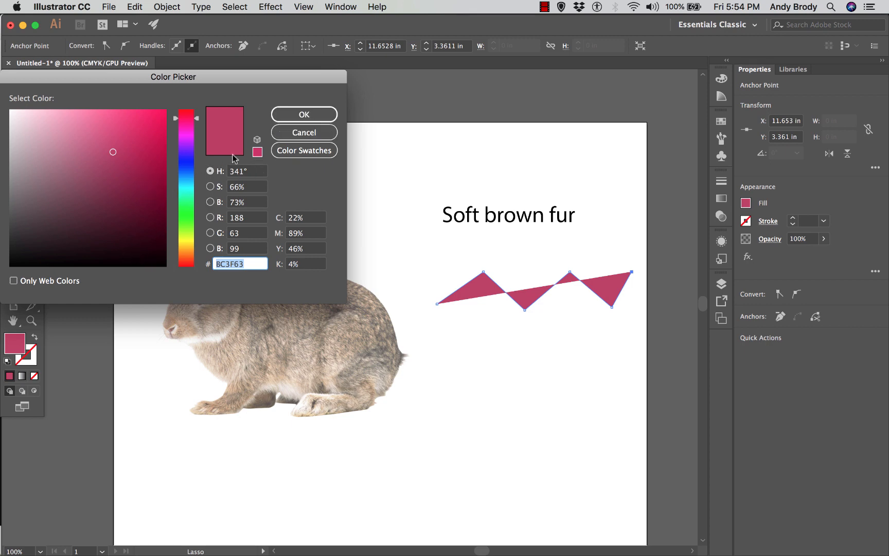
left_click(305, 132)
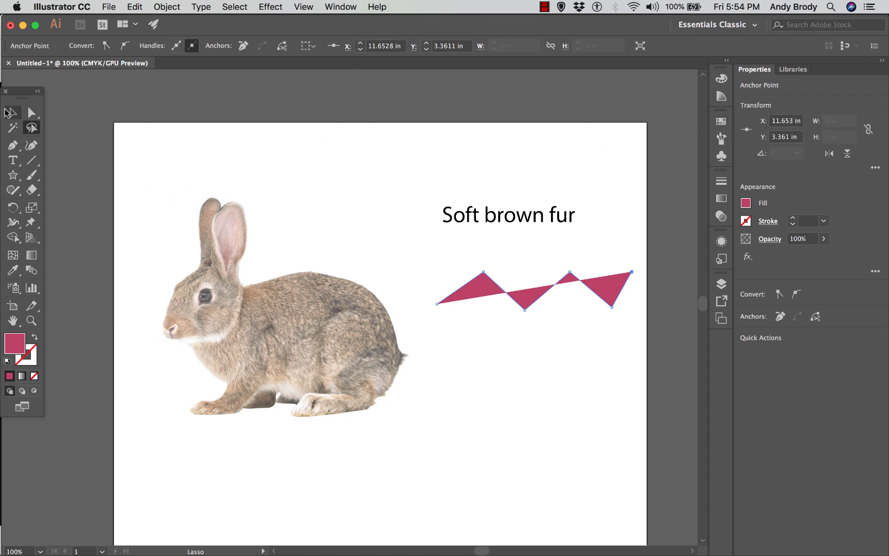
Step: Select the whole zigzag path and set its fill to None
left_click(12, 112)
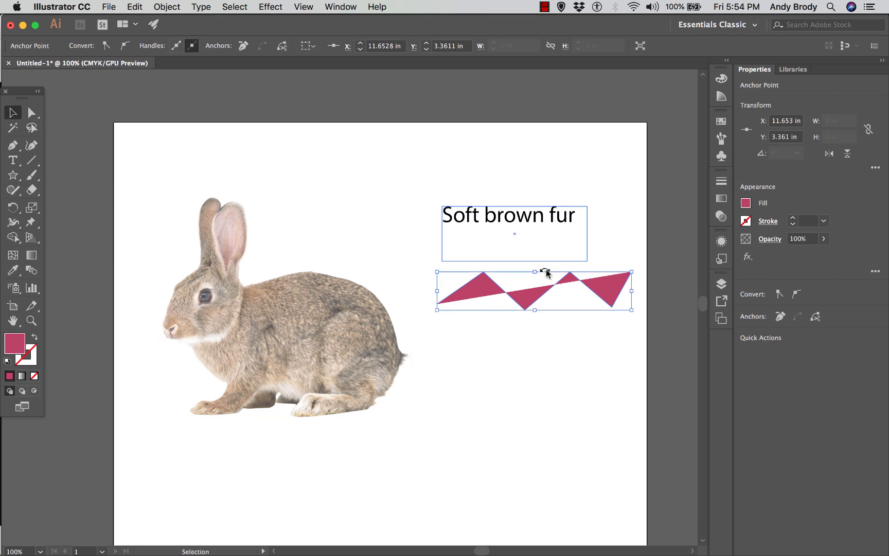
left_click(550, 347)
left_click(516, 287)
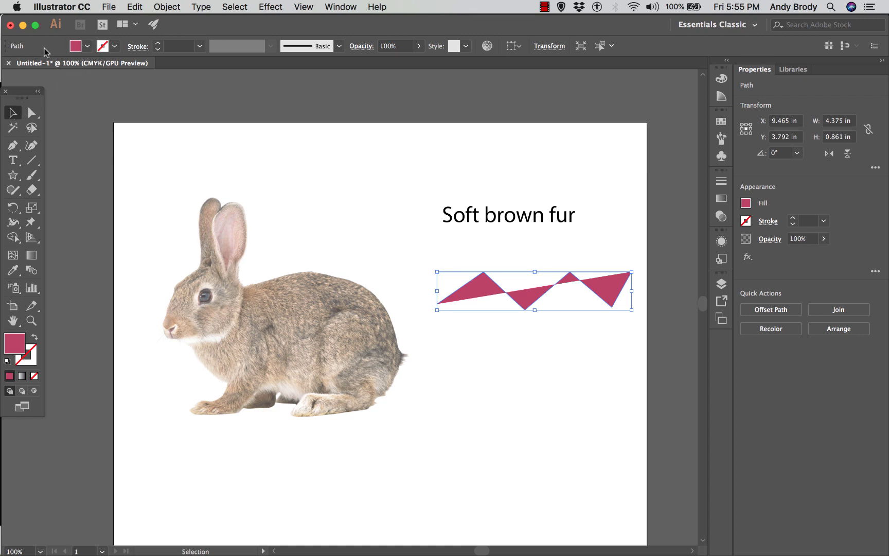
left_click(87, 46)
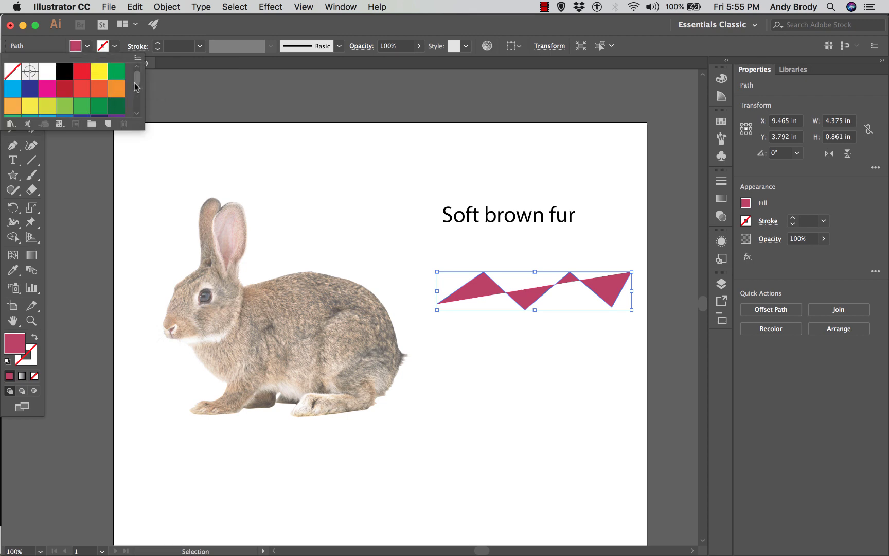
mouse_move(137, 78)
left_mouse_down()
mouse_move(138, 110)
mouse_move(137, 78)
left_mouse_up()
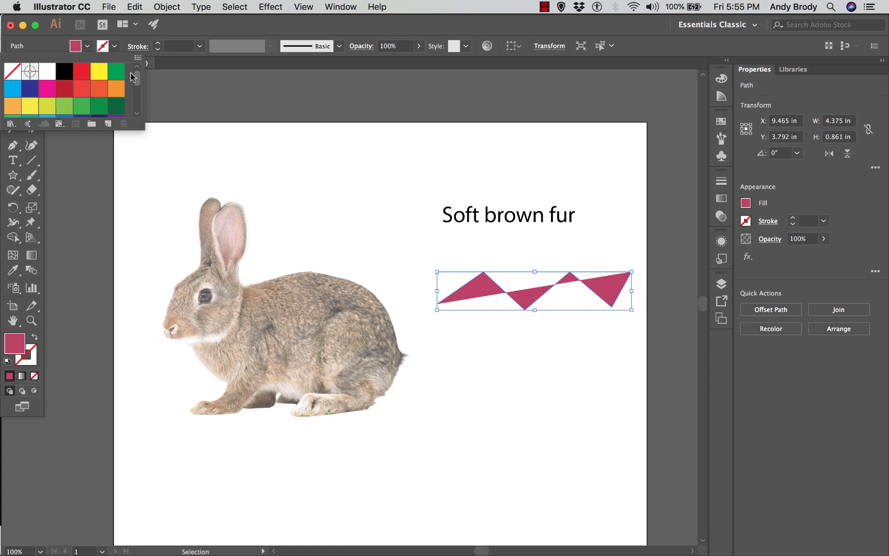
left_click(14, 76)
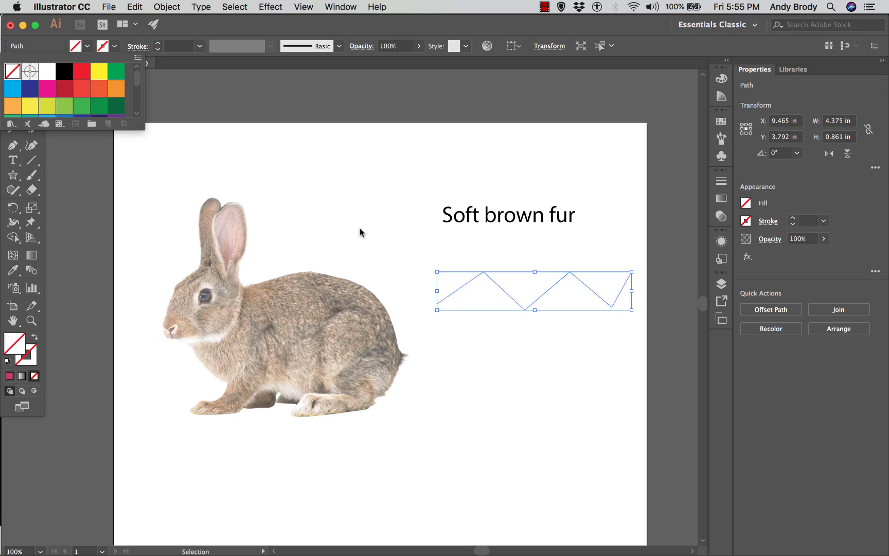
Step: Give the zigzag path a green swatch stroke and deselect it
left_click(115, 46)
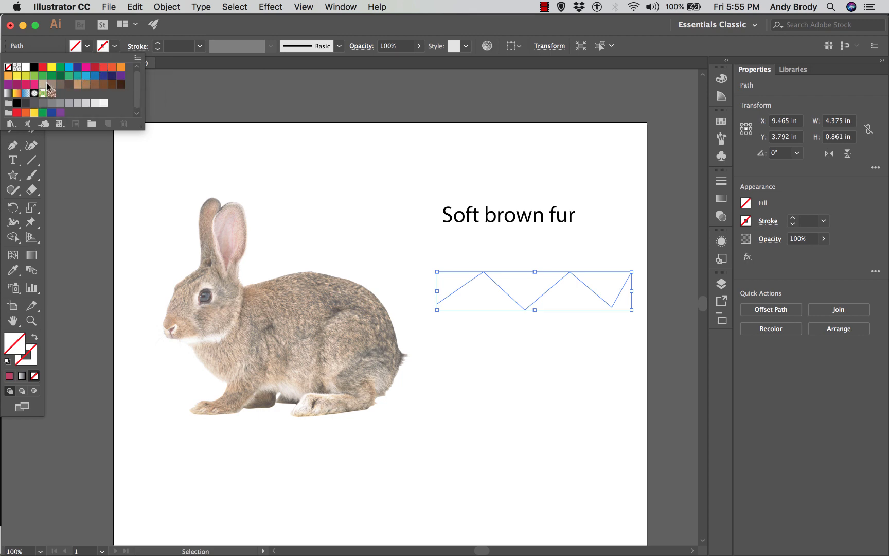
left_click(69, 76)
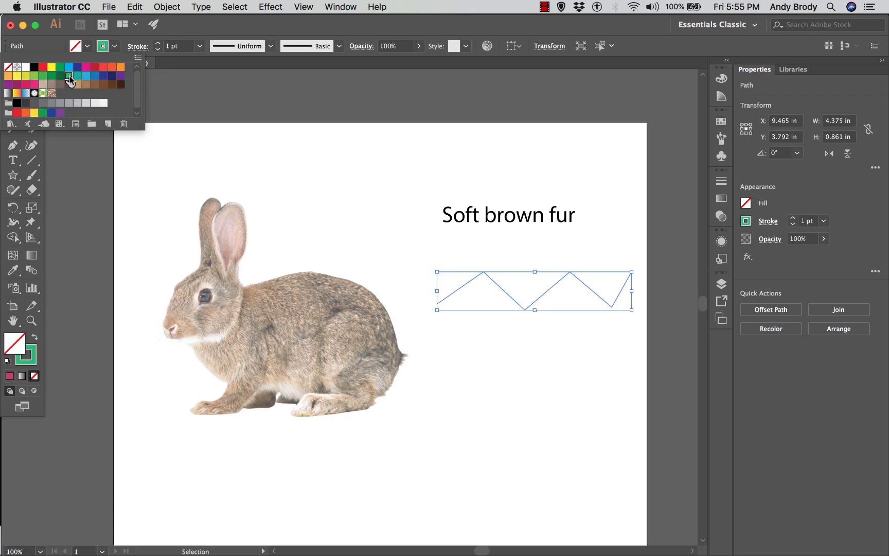
left_click(336, 155)
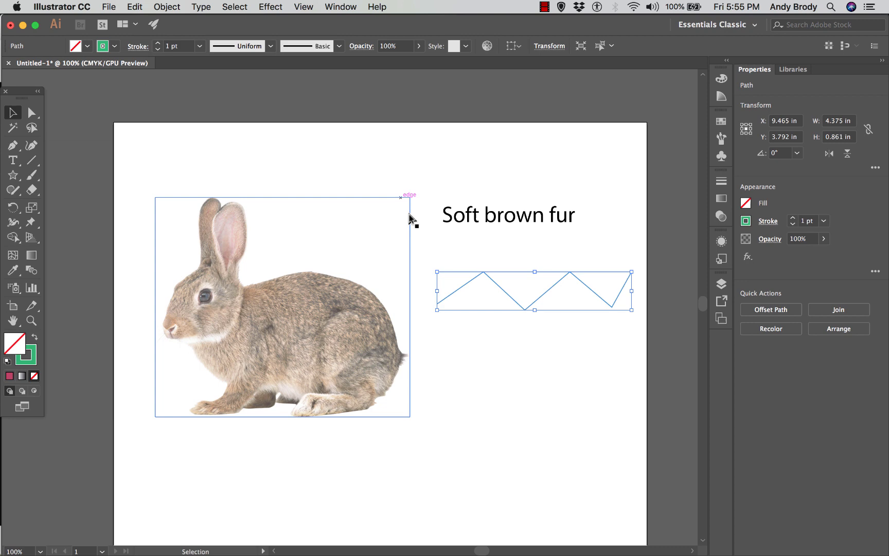
left_click(427, 247)
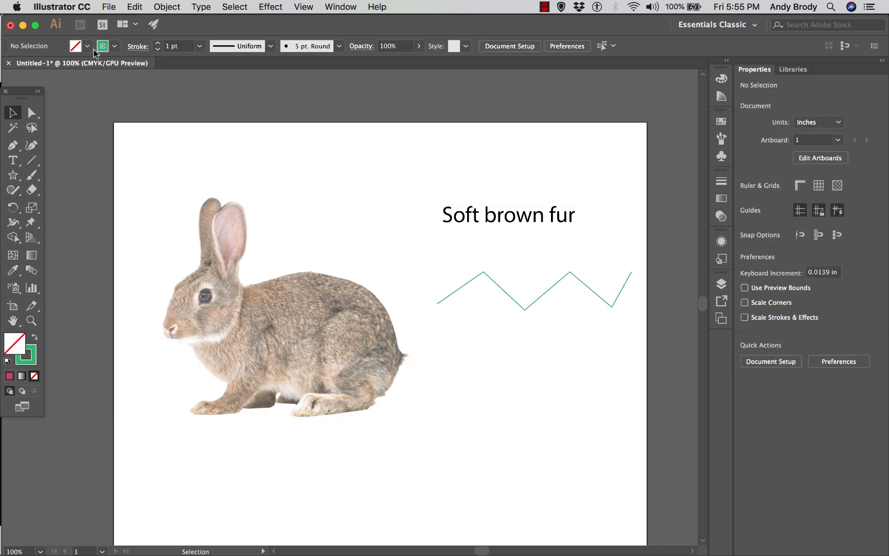
Step: Set the zigzag path's stroke weight to 4 pt
left_click(462, 287)
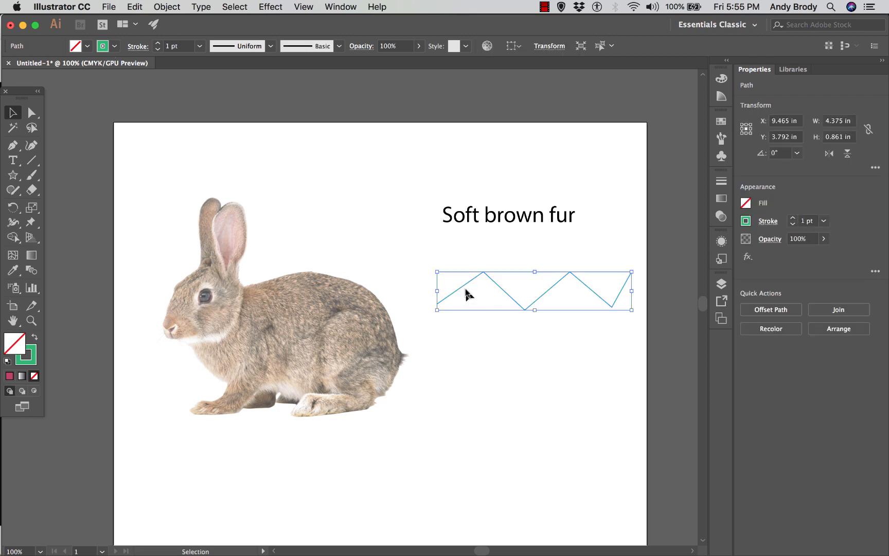
left_click(200, 46)
left_click(216, 141)
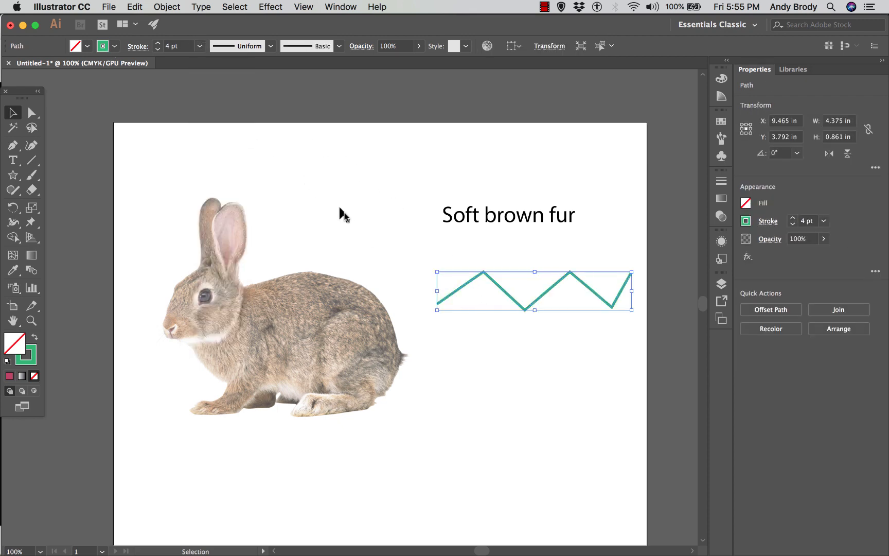
Step: Set the zigzag path's stroke weight to 6 pt and move its individual anchor points to flatten the zigzag
left_click(200, 47)
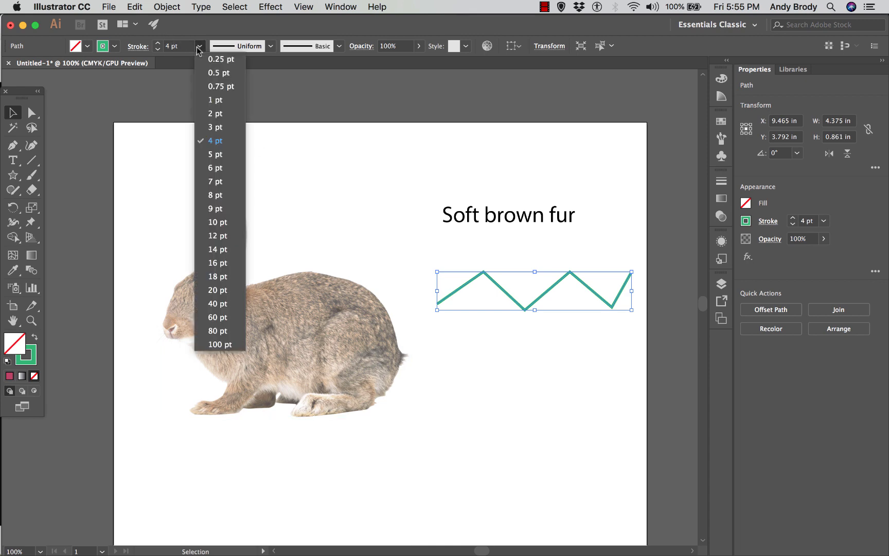
left_click(218, 177)
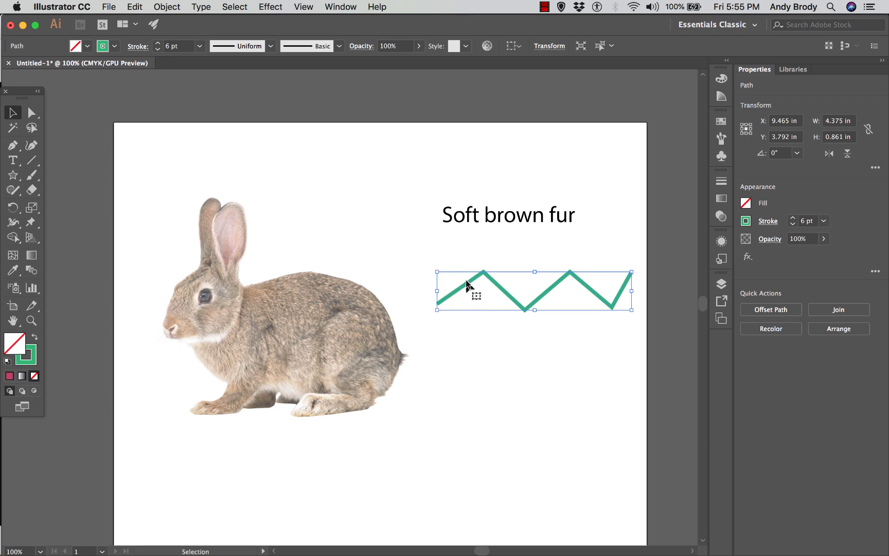
left_click(31, 113)
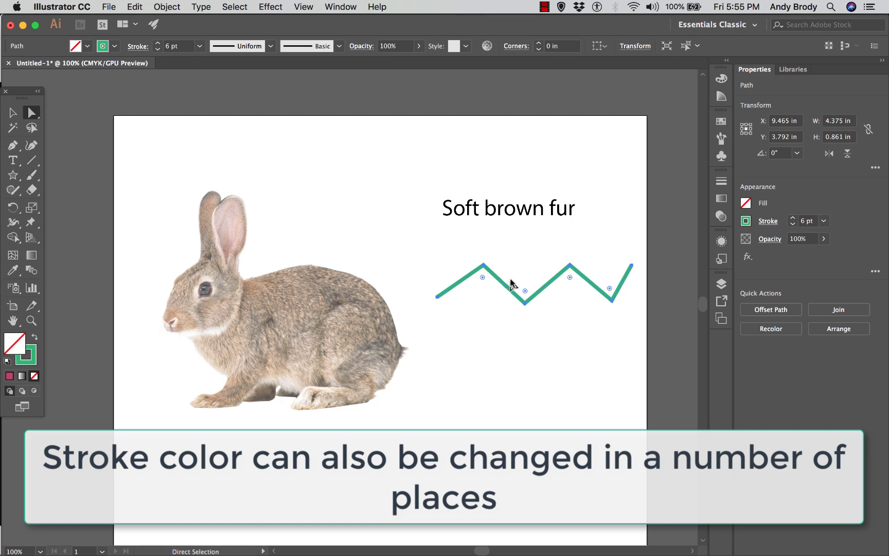
key("super+equal")
key("super+equal")
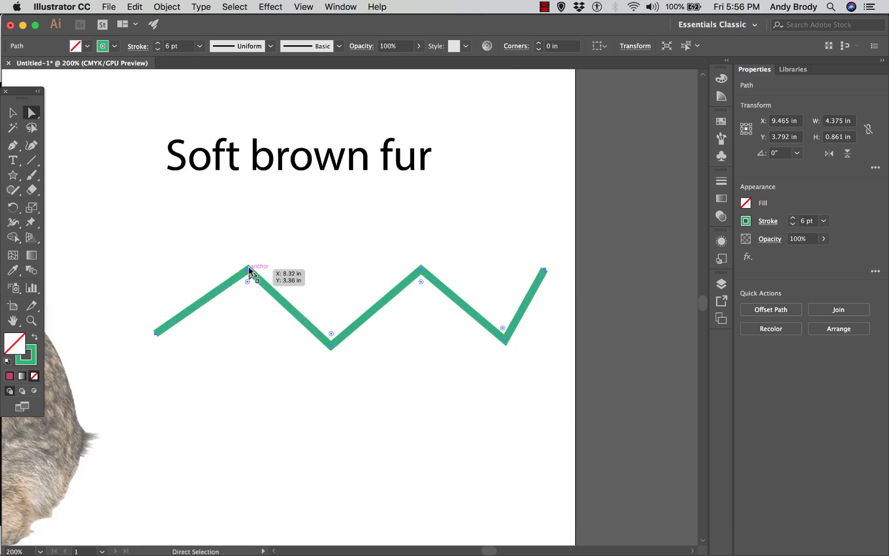
left_click_drag(249, 267, 257, 330)
left_click_drag(429, 303, 433, 345)
left_click_drag(551, 302, 563, 349)
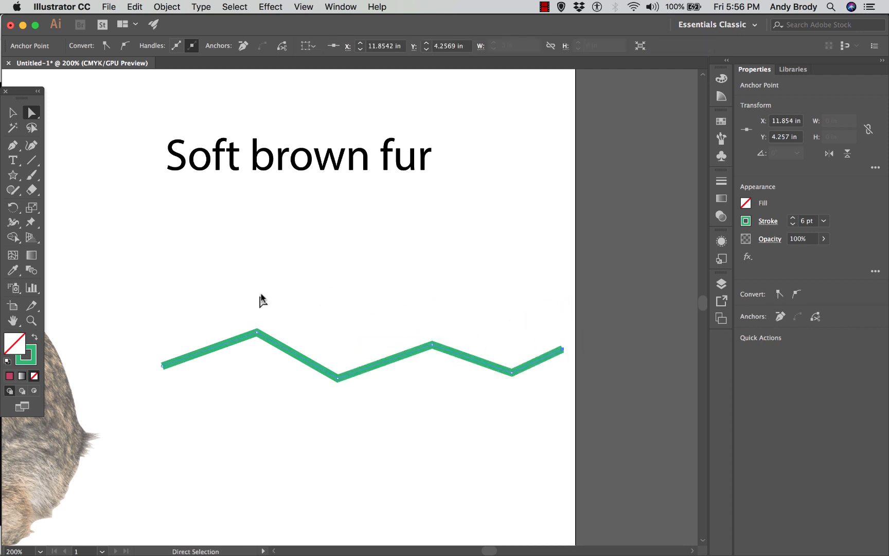
Step: Place Lorem ipsum placeholder text along the green zigzag path with the Type on a Path tool
key("super+minus")
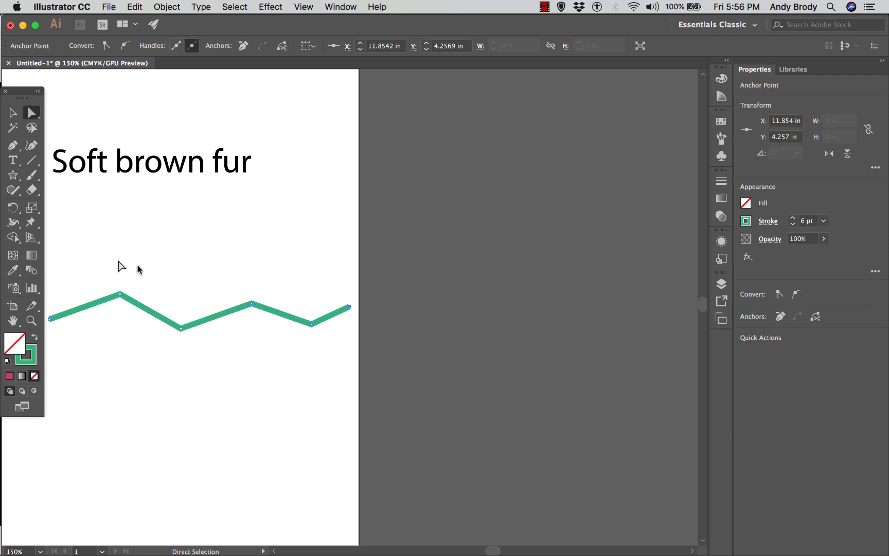
scroll(170, 283, "down", 2)
scroll(169, 283, "up", 1)
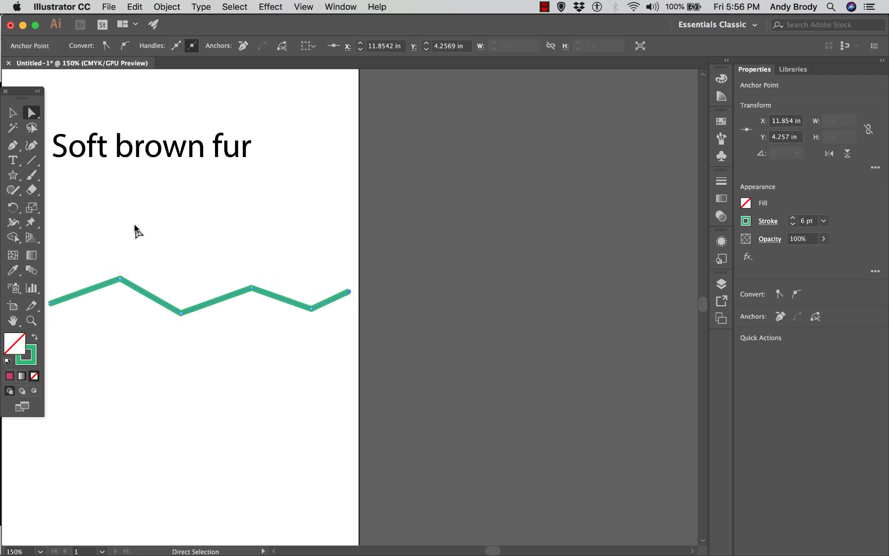
key("super+minus")
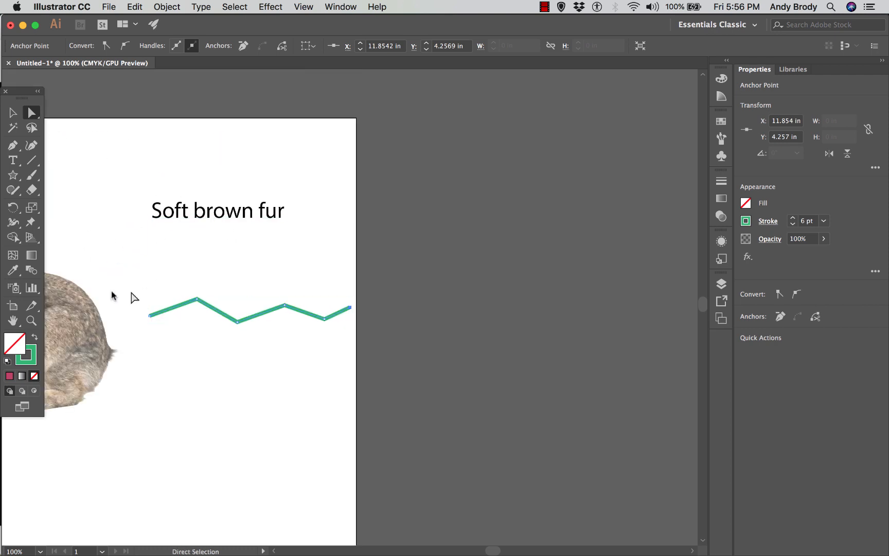
left_click(14, 162)
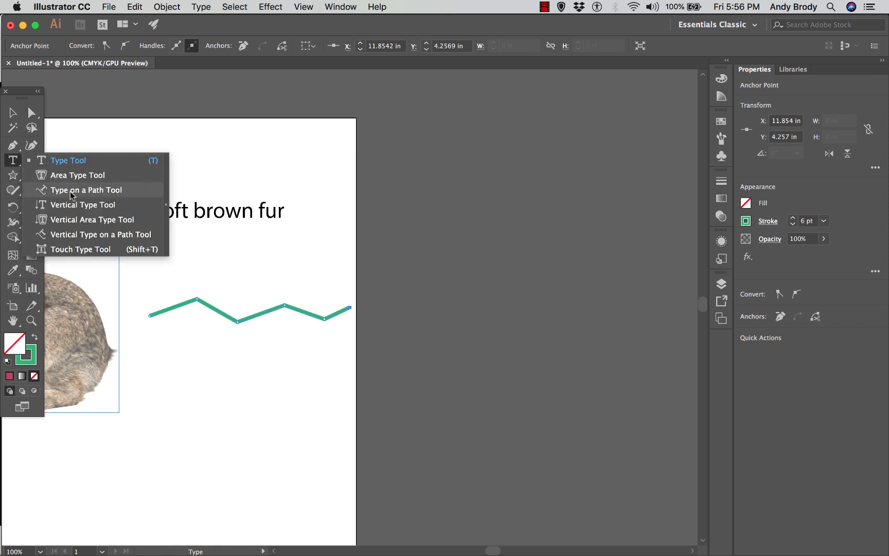
left_click(86, 190)
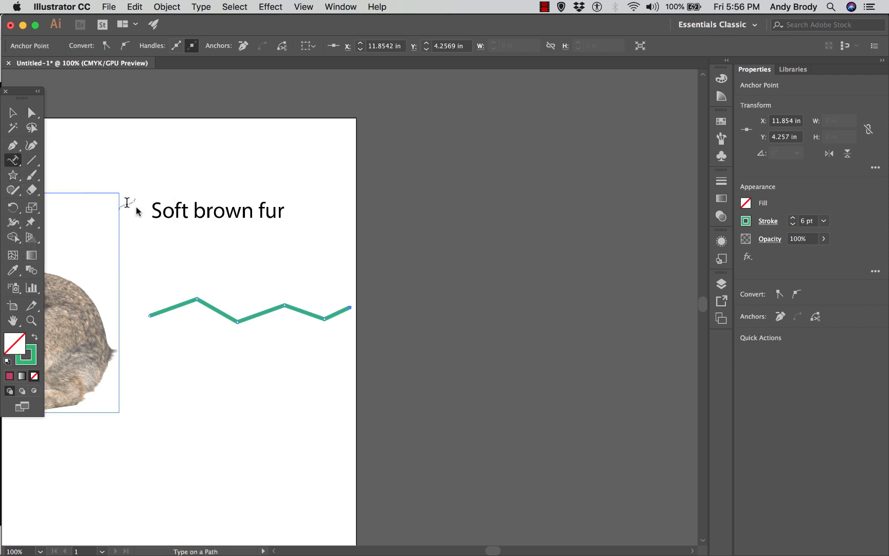
left_click(220, 314)
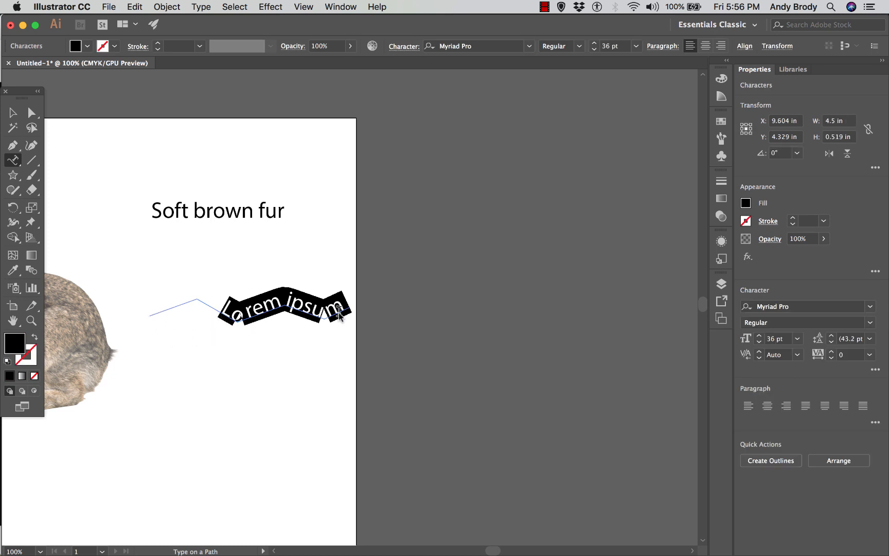
left_click(13, 113)
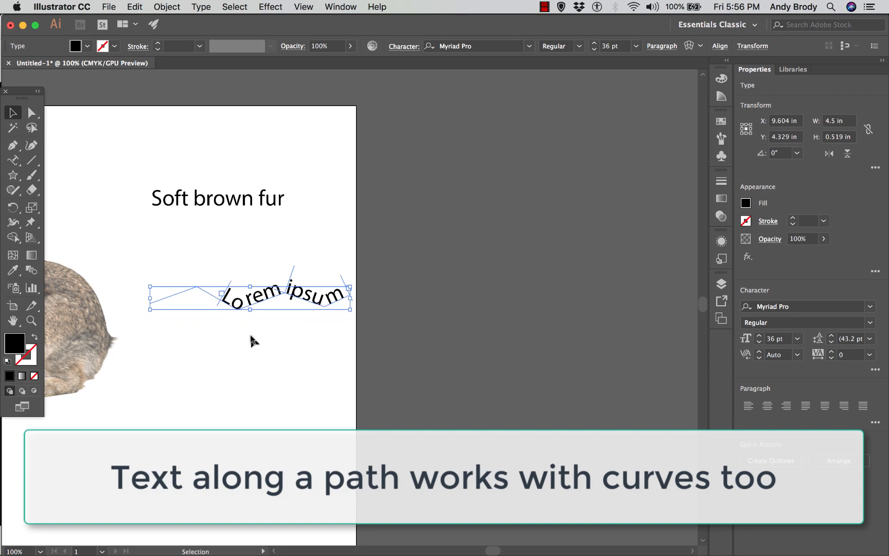
Step: Move the text path's low anchor point beneath the "o" upward into a peak and deselect the path
key("a")
key("super+minus")
key("super+equal")
key("super+equal")
key("super+equal")
key("super+equal")
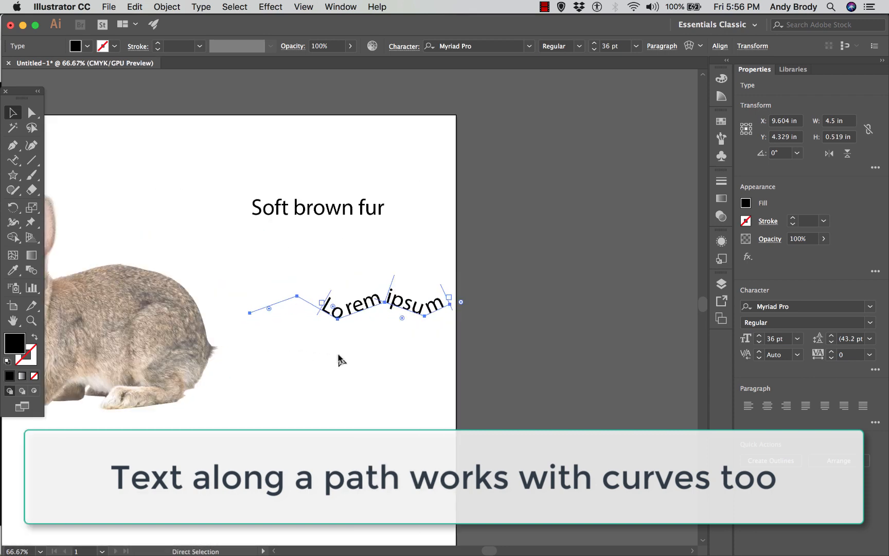
key("v")
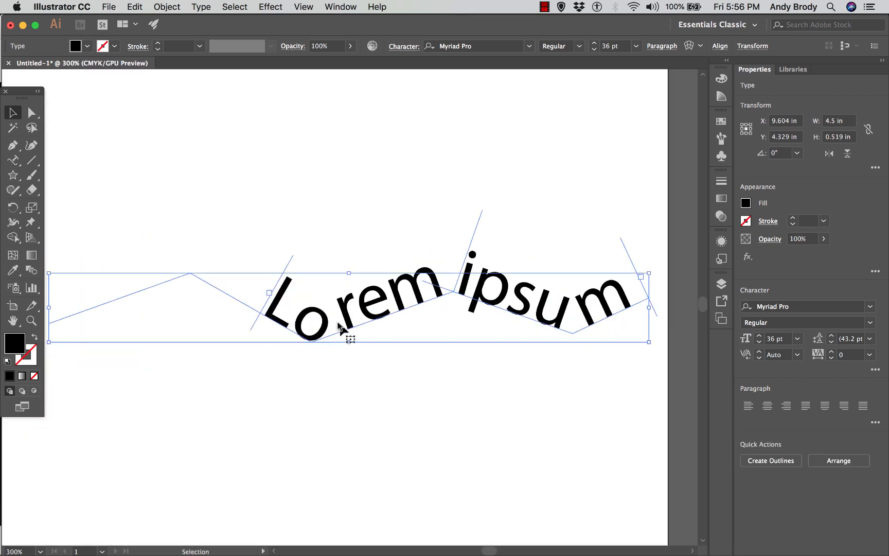
left_click(31, 112)
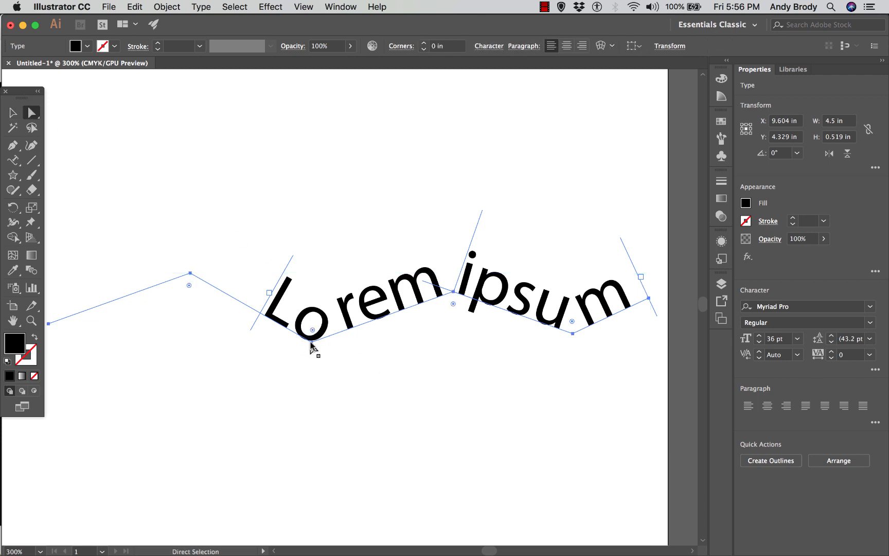
left_click_drag(311, 341, 289, 156)
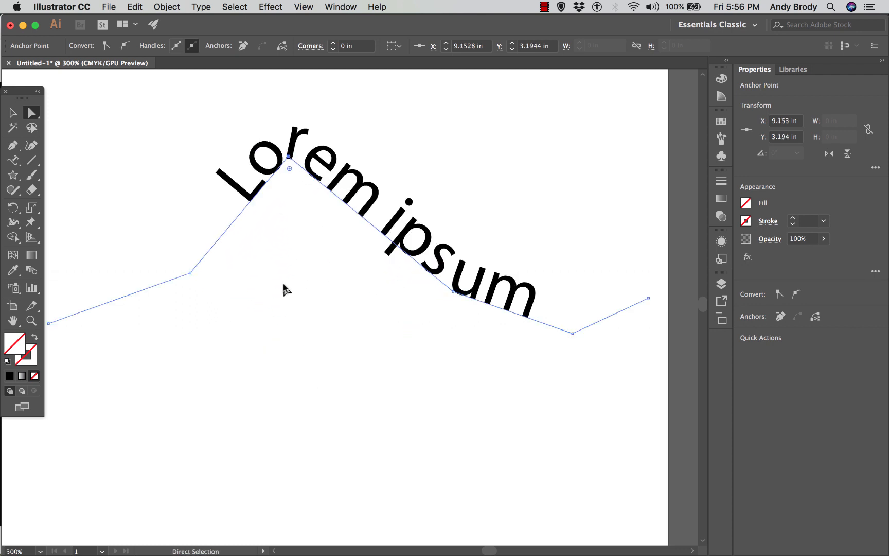
left_click(322, 319)
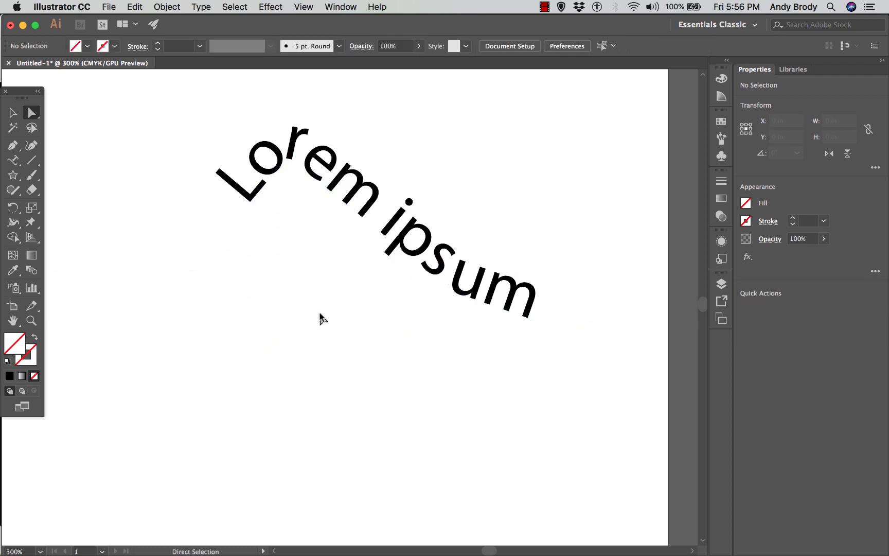
Step: Convert the Lorem ipsum path text to outlines
key("super+minus")
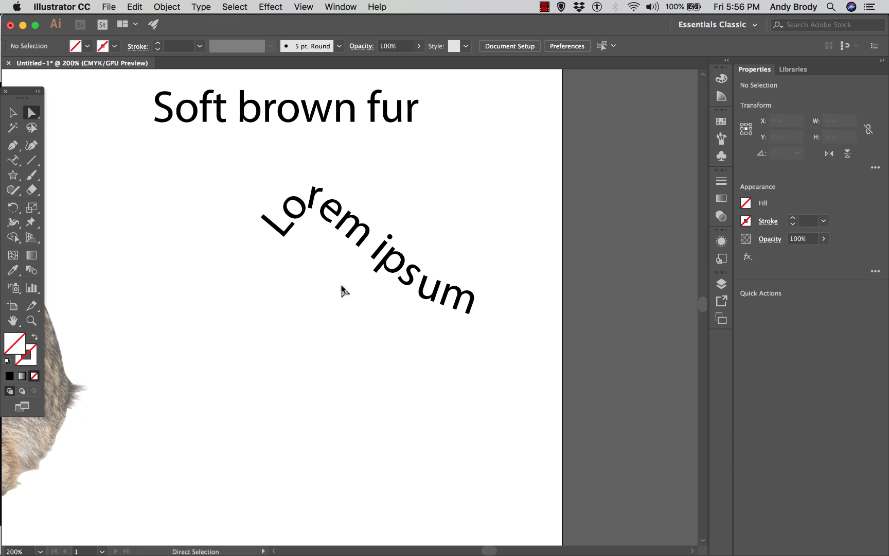
scroll(342, 291, "up", 1)
left_click(12, 112)
left_click(399, 283)
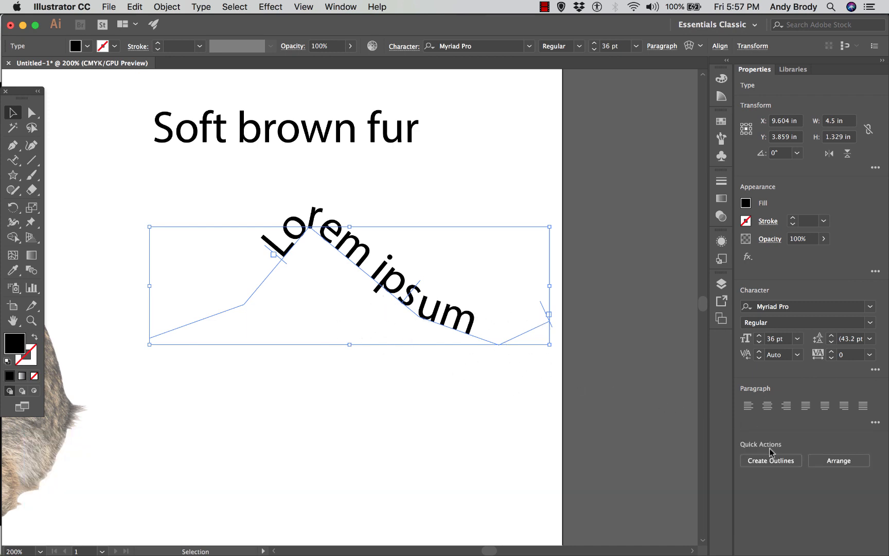
left_click(771, 459)
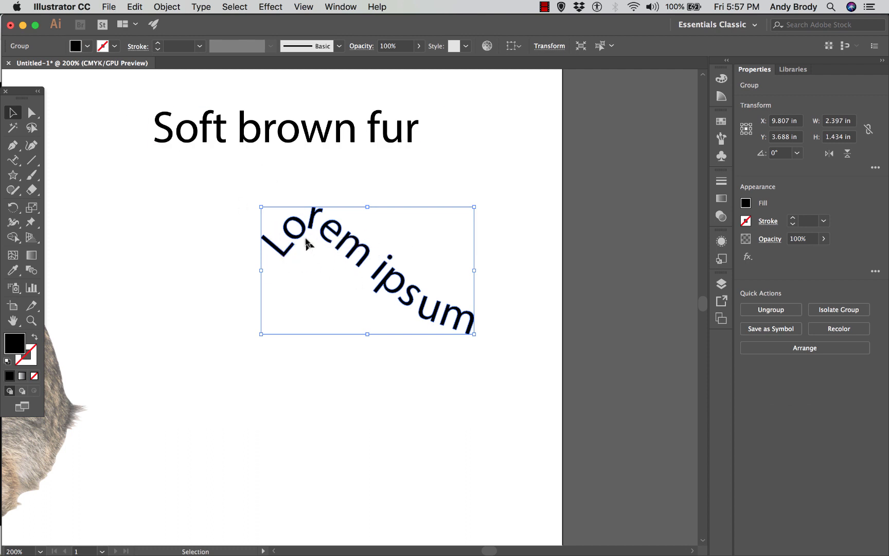
Step: Distort the outlined letter L by moving anchor points at its corner
key("super+minus")
key("super+equal")
key("super+equal")
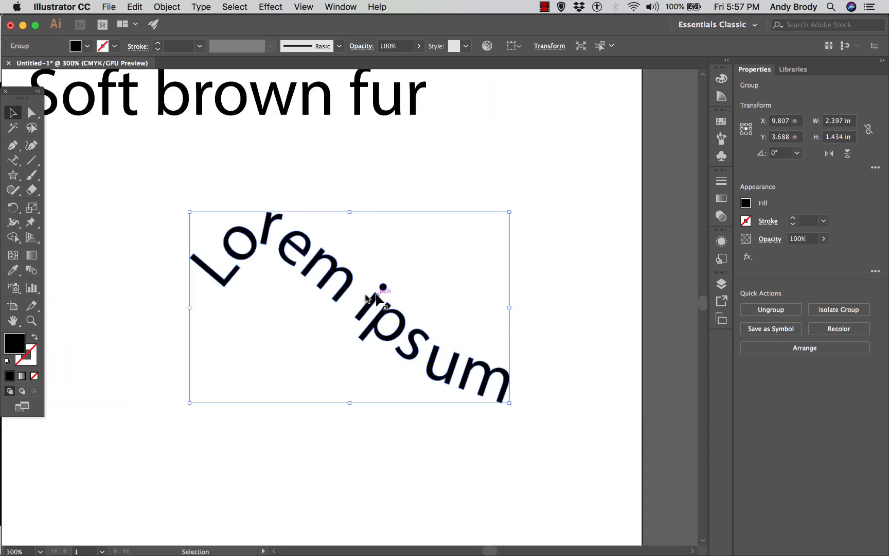
key("super+equal")
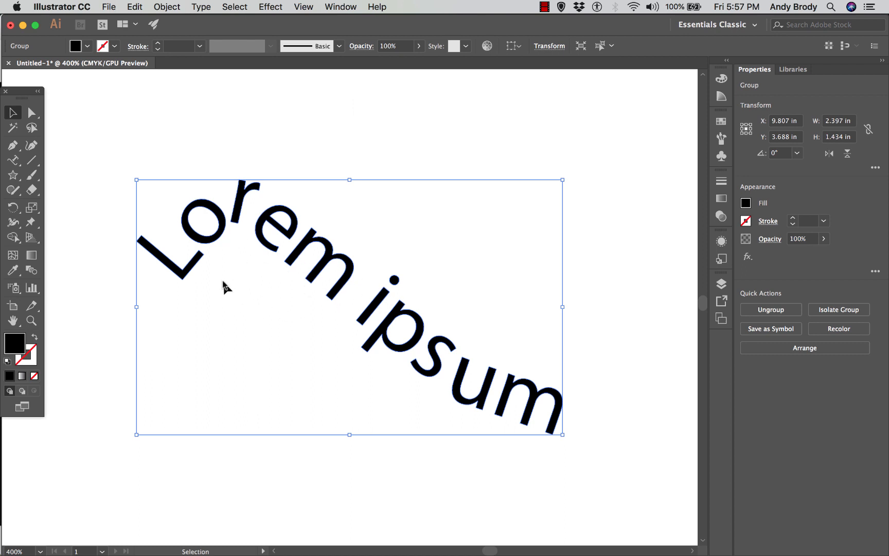
left_click(32, 114)
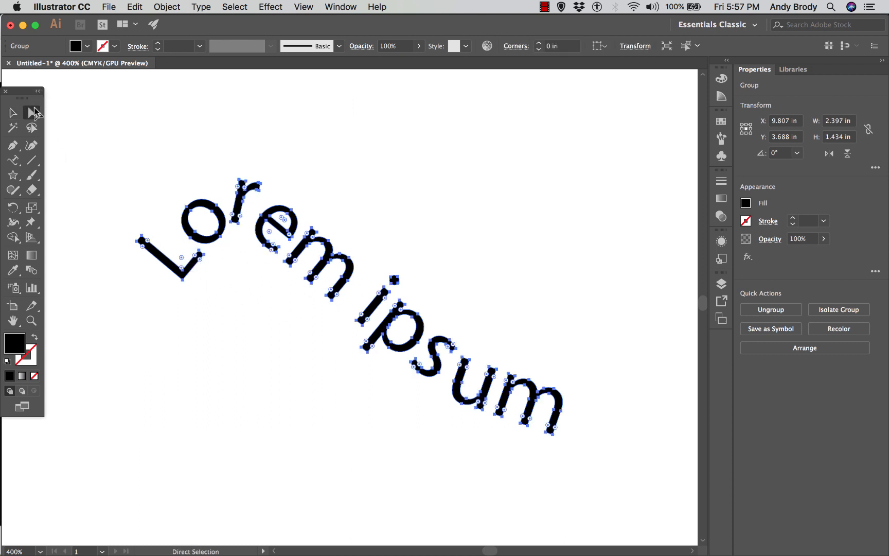
left_click(153, 207)
left_click_drag(183, 281, 197, 234)
left_click(224, 292)
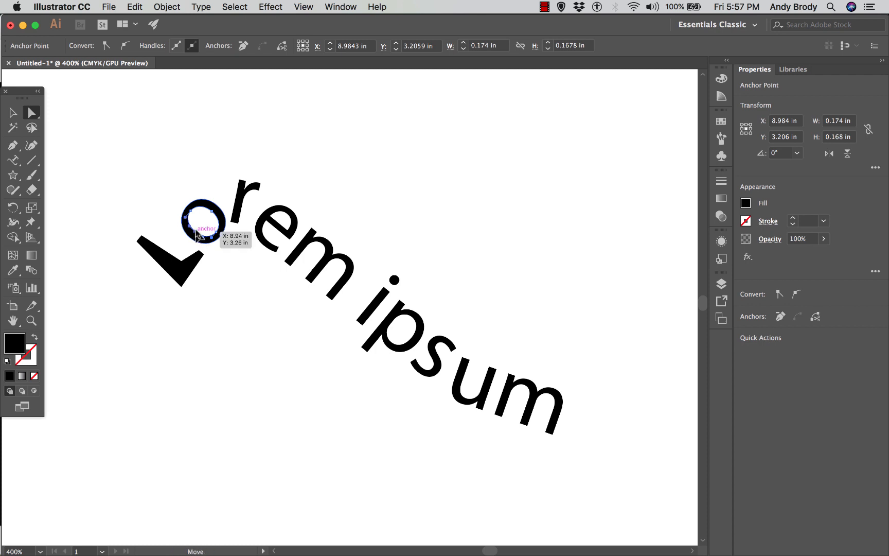
Step: Distort the outlined letter r by moving anchor points at its foot and the end of its arm, and deselect it
left_click(239, 214)
left_click_drag(237, 225, 246, 238)
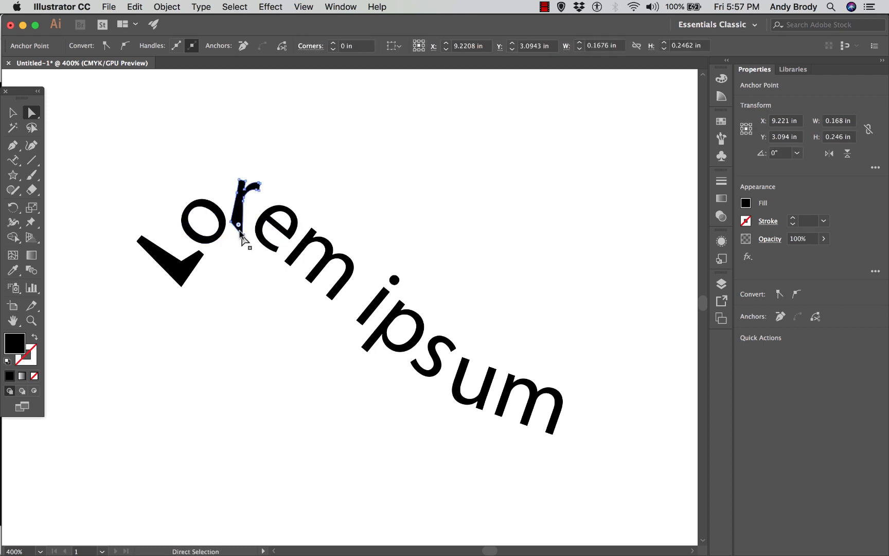
mouse_move(257, 187)
left_mouse_down()
mouse_move(248, 185)
mouse_move(269, 184)
left_mouse_up()
left_click(190, 154)
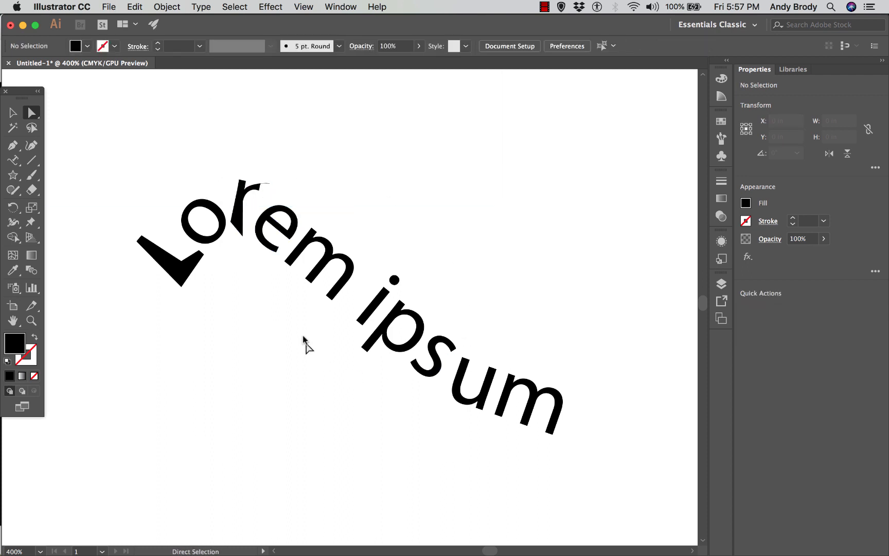
Step: Fill the whole outlined Lorem ipsum group with the magenta swatch
left_click(14, 111)
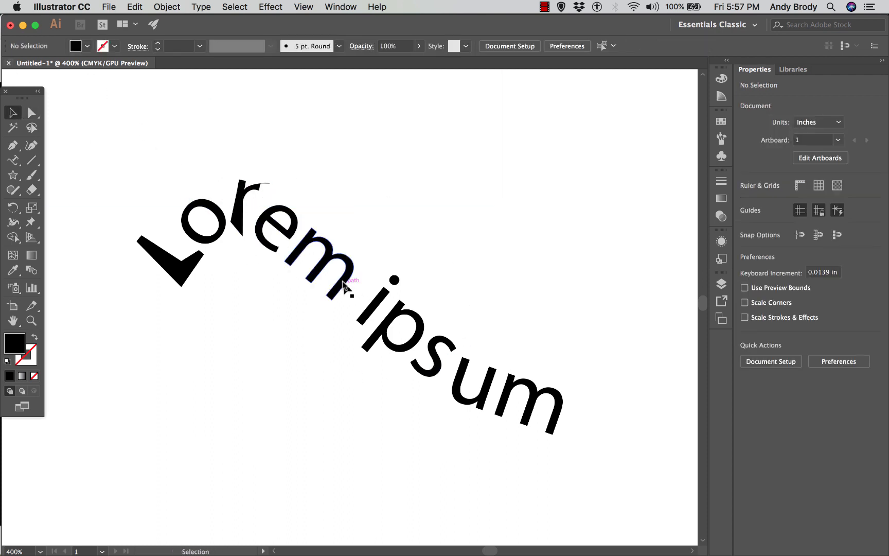
left_click(323, 264)
left_click(87, 47)
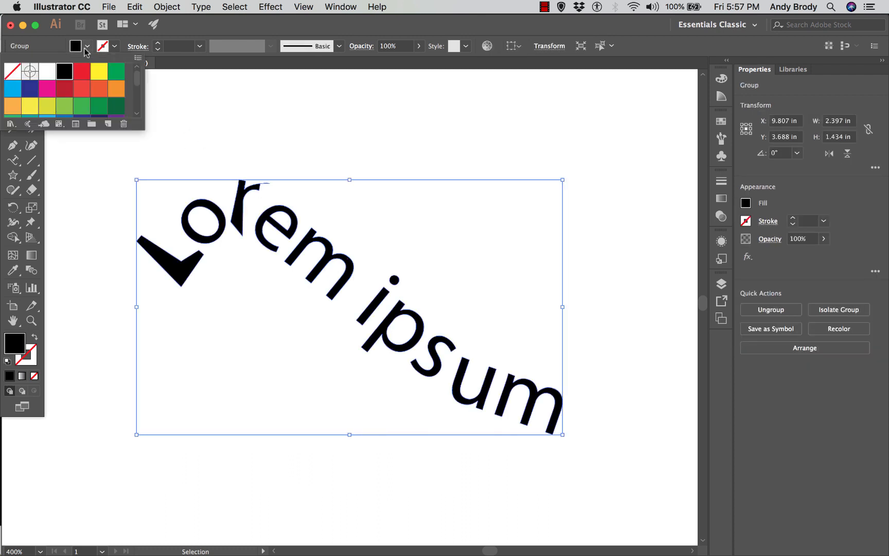
left_click(48, 88)
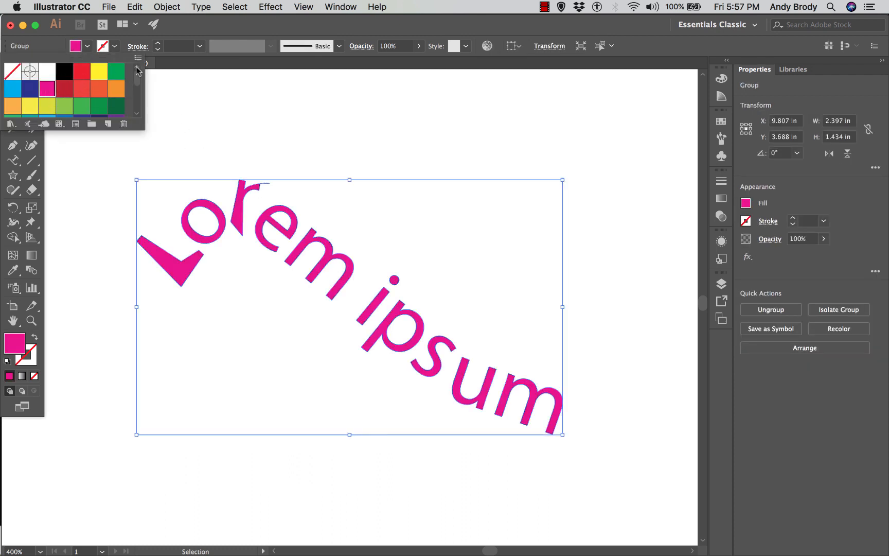
Step: Give the outlined Lorem ipsum group a dark blue swatch stroke and deselect it
left_click(105, 48)
left_click(106, 48)
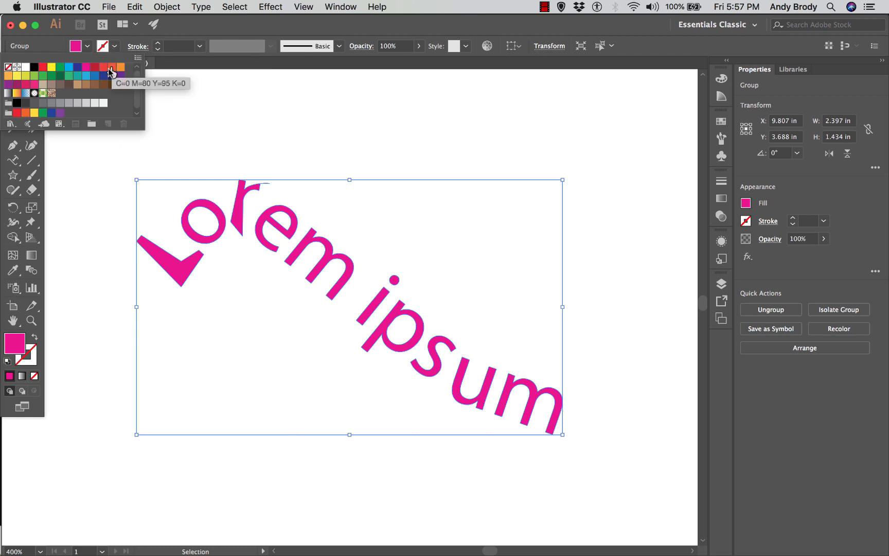
left_click(111, 76)
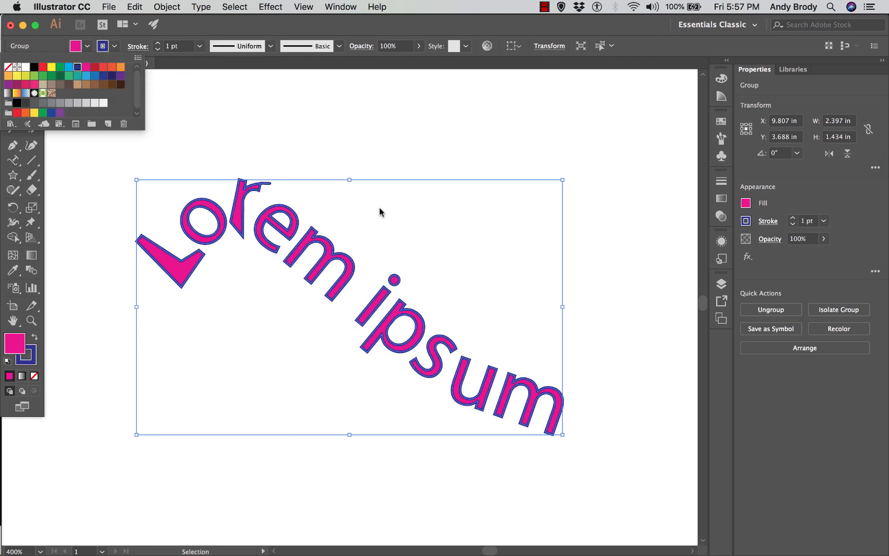
left_click(405, 232)
left_click(456, 133)
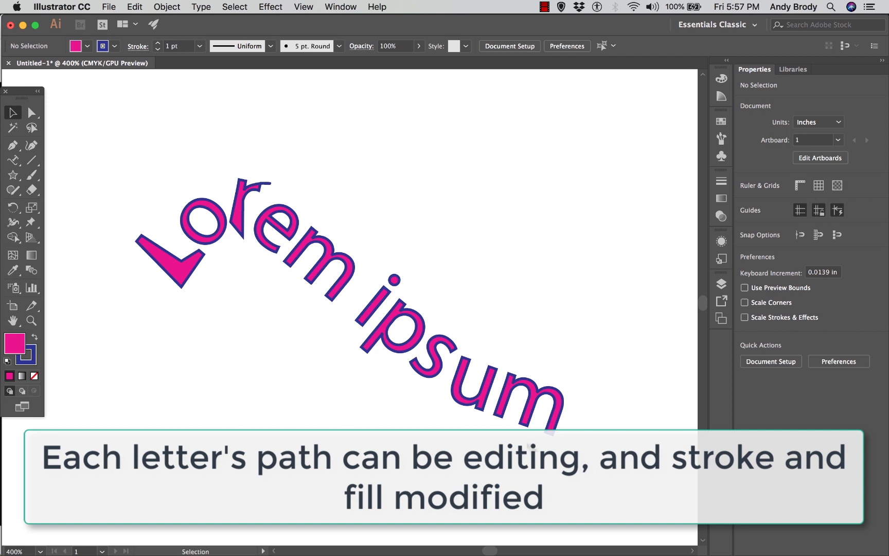
Step: Resize the outlined Lorem ipsum group freely to about 1.61 in wide and 1.58 in high
left_click(507, 401)
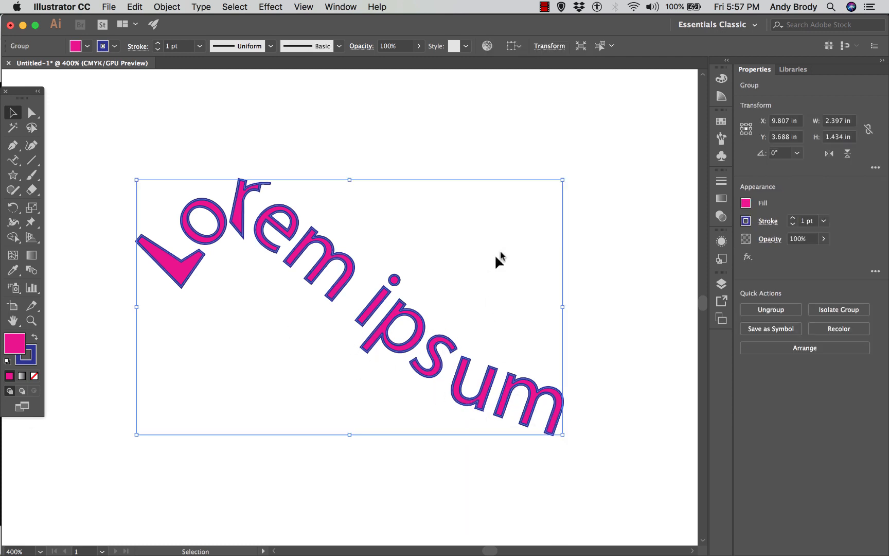
left_click_drag(564, 179, 541, 154)
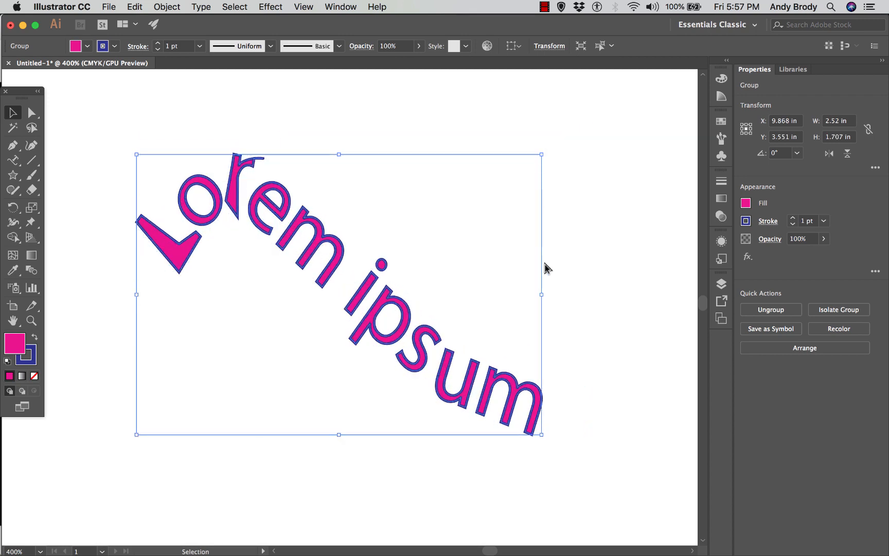
left_click_drag(541, 300, 423, 281)
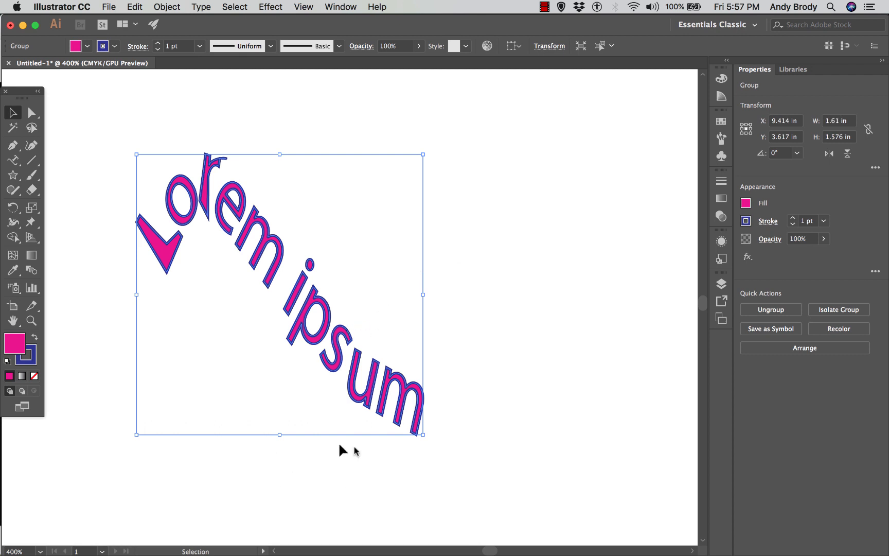
Step: Stretch the outlined Lorem ipsum group horizontally to about one and a half times its width and deselect it
left_click(380, 464)
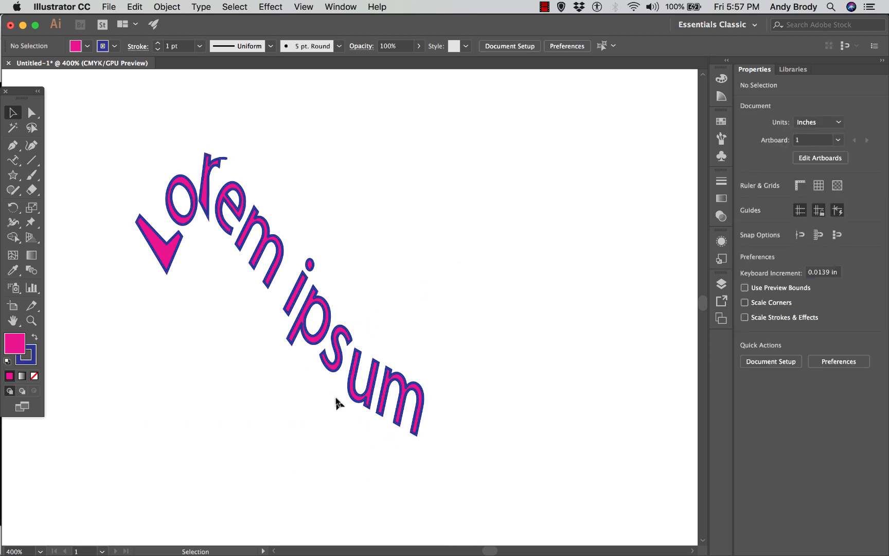
left_click(412, 394)
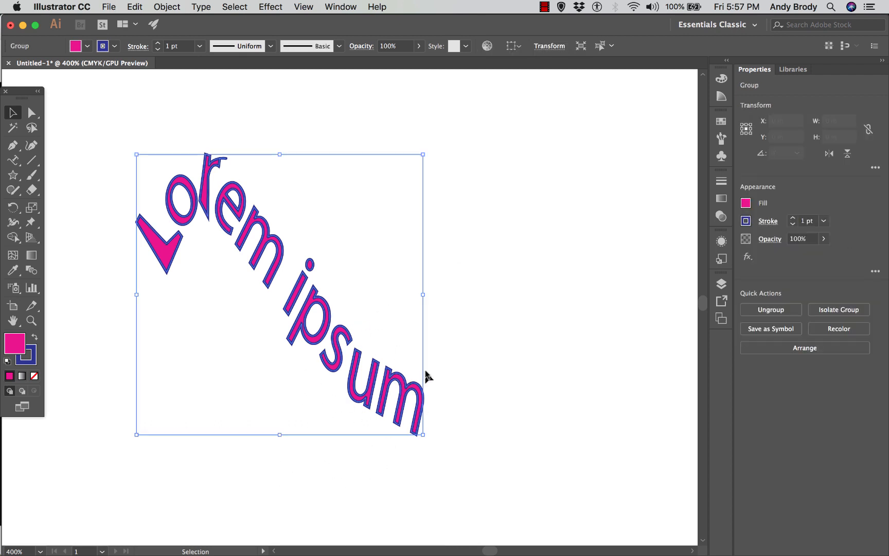
left_click_drag(423, 295, 578, 294)
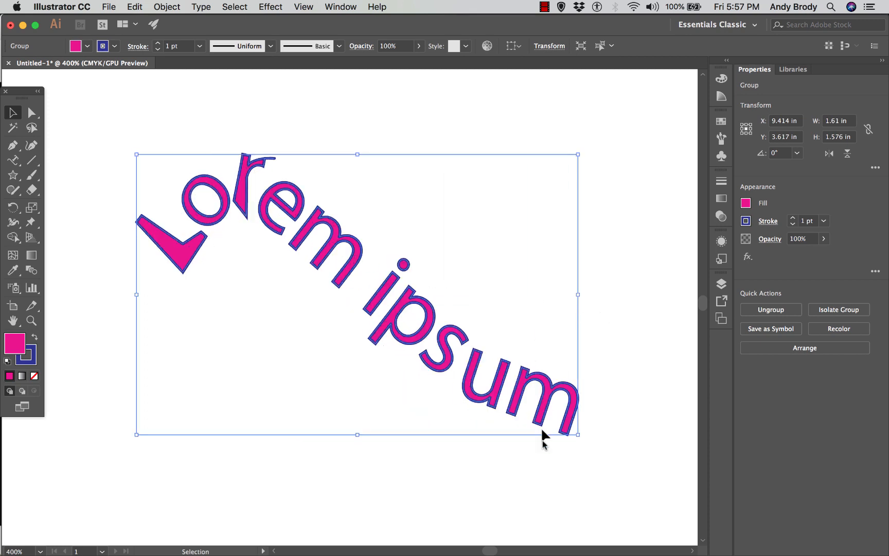
left_click(574, 502)
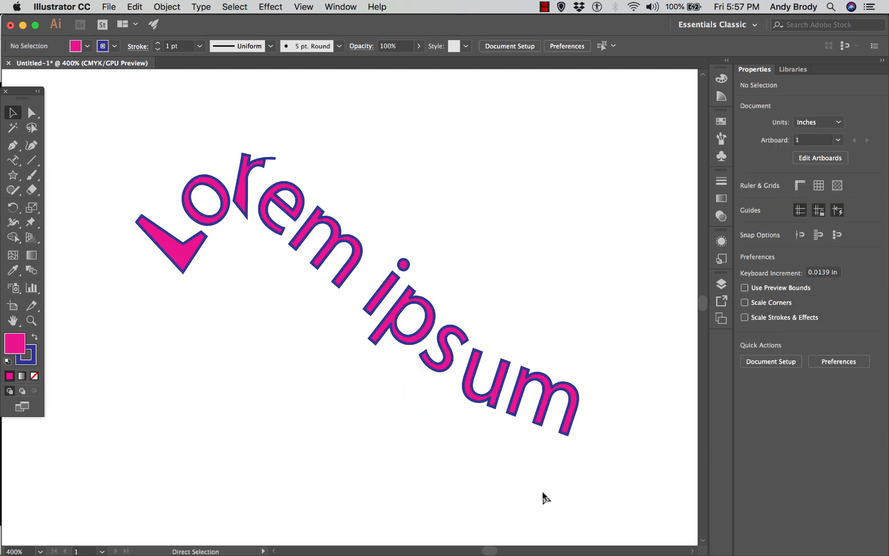
Step: Examine the whole artboard layout, with the rabbit image, the Soft brown fur text and the outlined Lorem ipsum
key("super+minus")
key("super+minus")
key("super+minus")
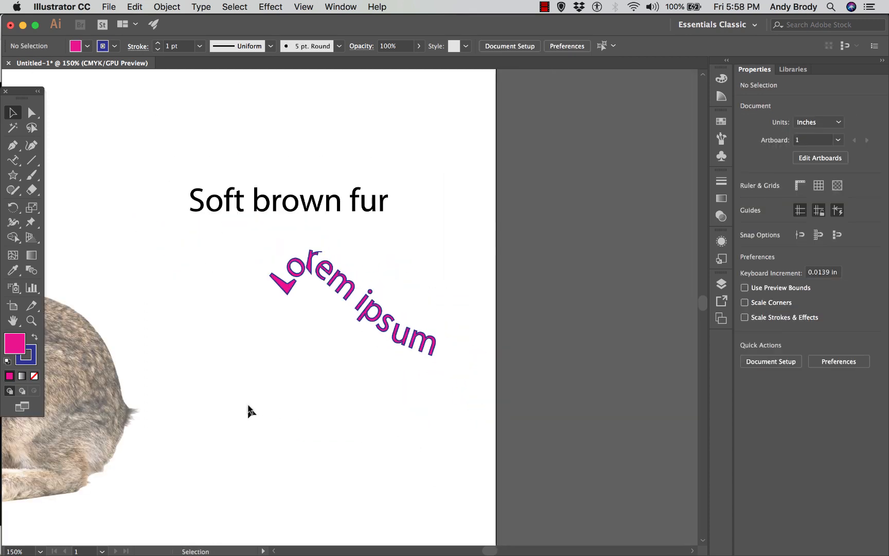
key("super+minus")
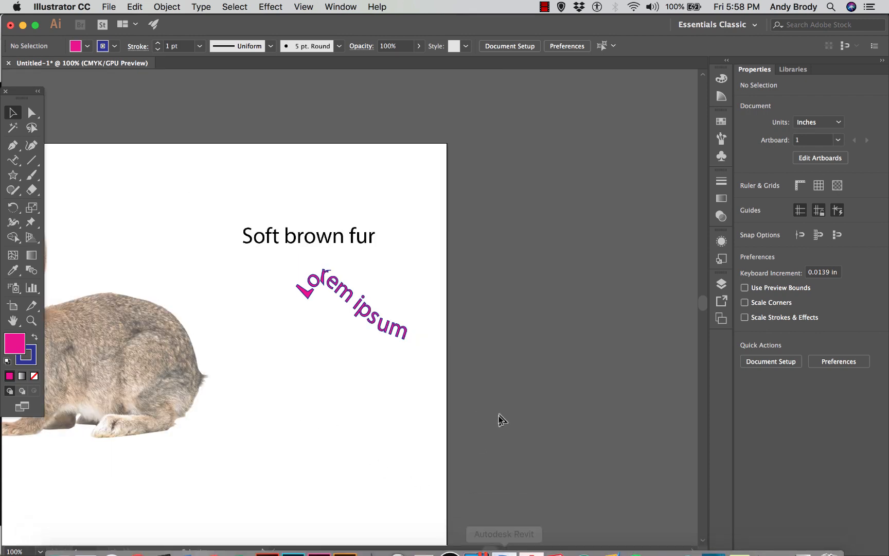
mouse_move(490, 549)
left_mouse_down()
mouse_move(467, 548)
mouse_move(487, 550)
left_mouse_up()
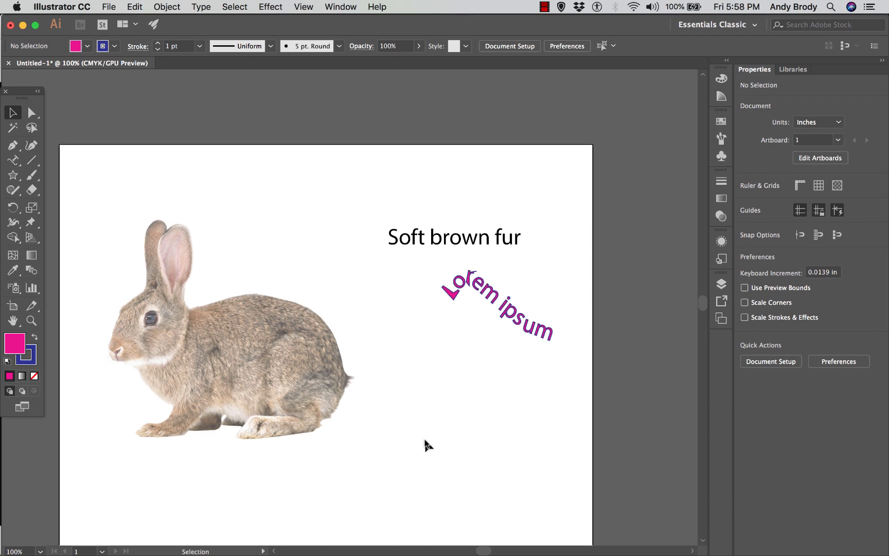
scroll(426, 443, "down", 5)
scroll(425, 439, "up", 1)
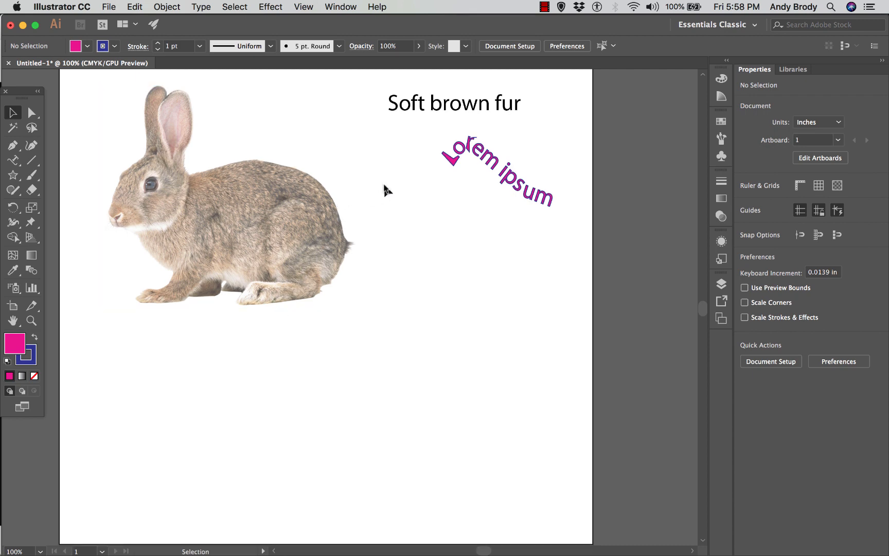
scroll(383, 182, "up", 3)
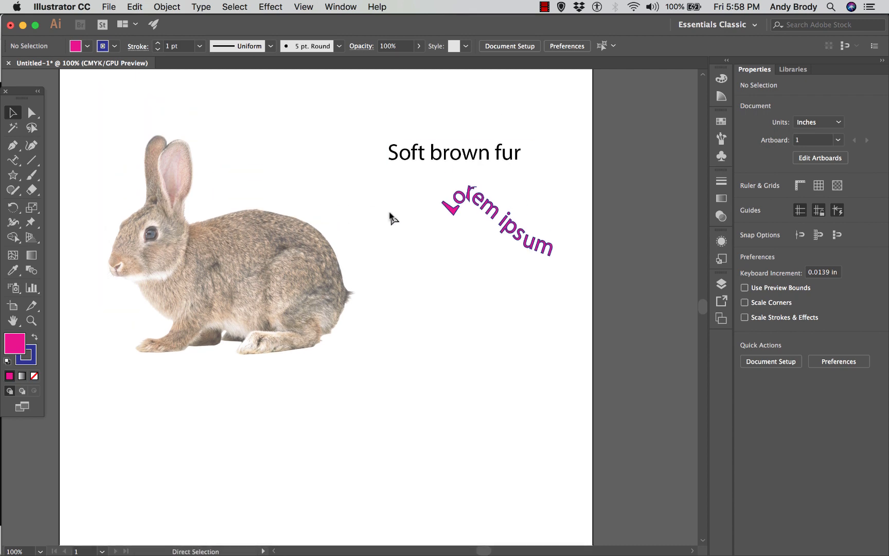
Step: Draw a wavy six-point leader line about 3.96 in wide from beside the Lorem ipsum lettering to the rabbit's back with the Curvature tool
key("super+minus")
key("super+plus")
key("super+plus")
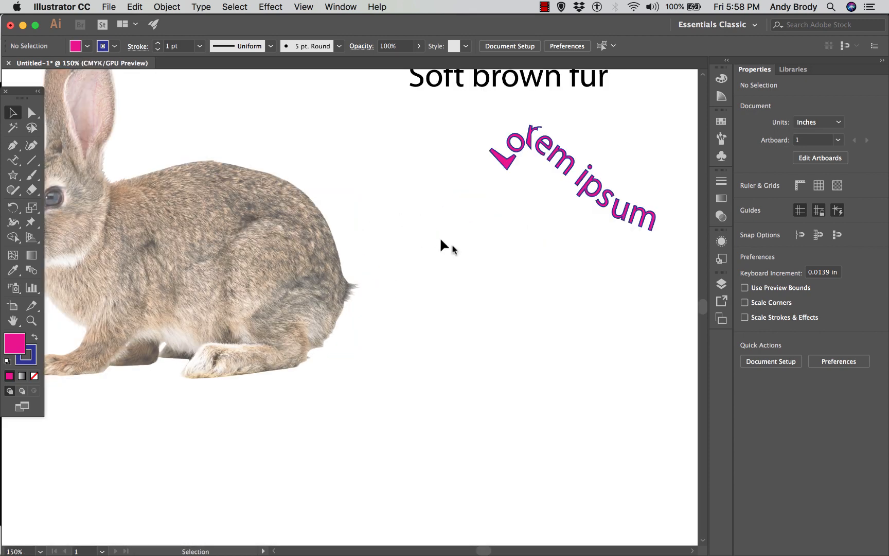
left_click(30, 148)
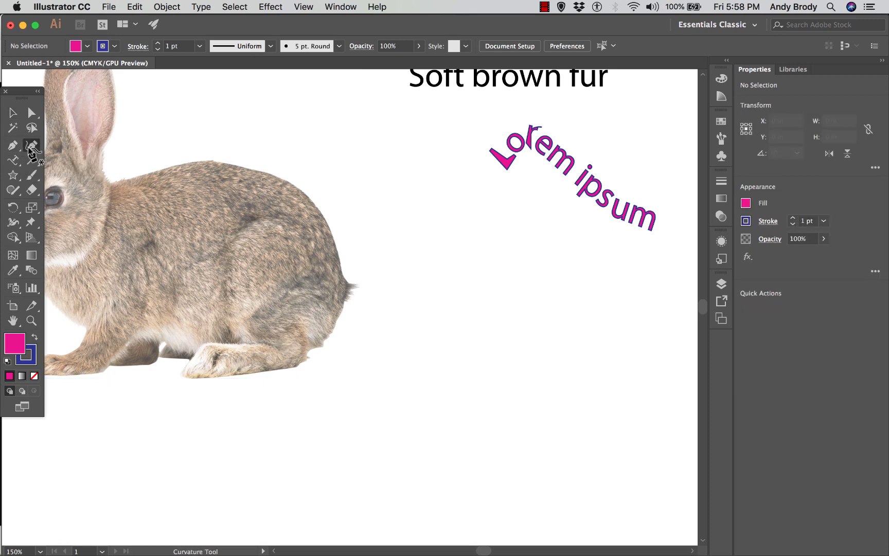
left_click(476, 171)
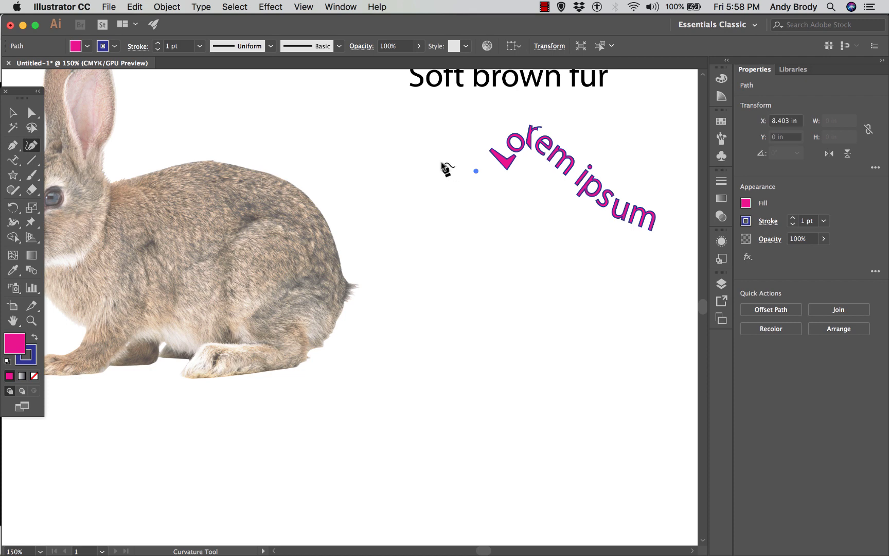
left_click(411, 160)
left_click(352, 171)
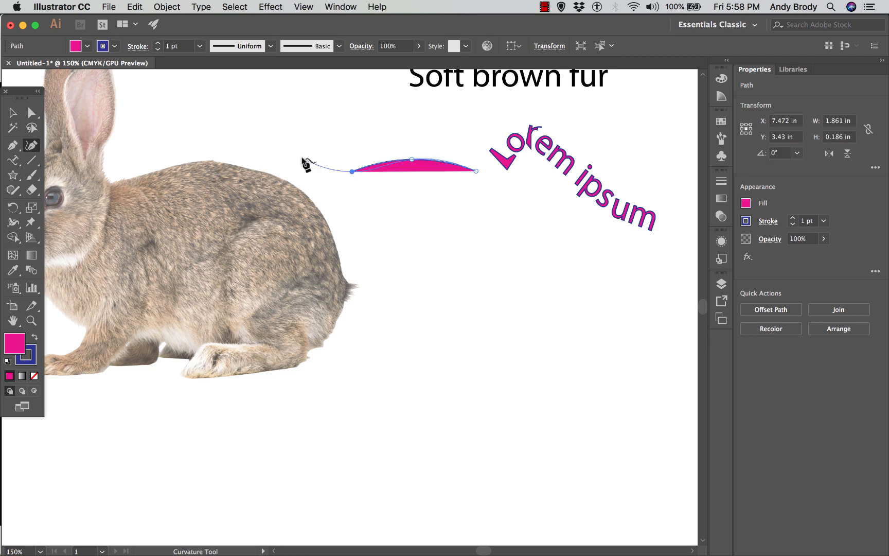
left_click(291, 153)
left_click(236, 154)
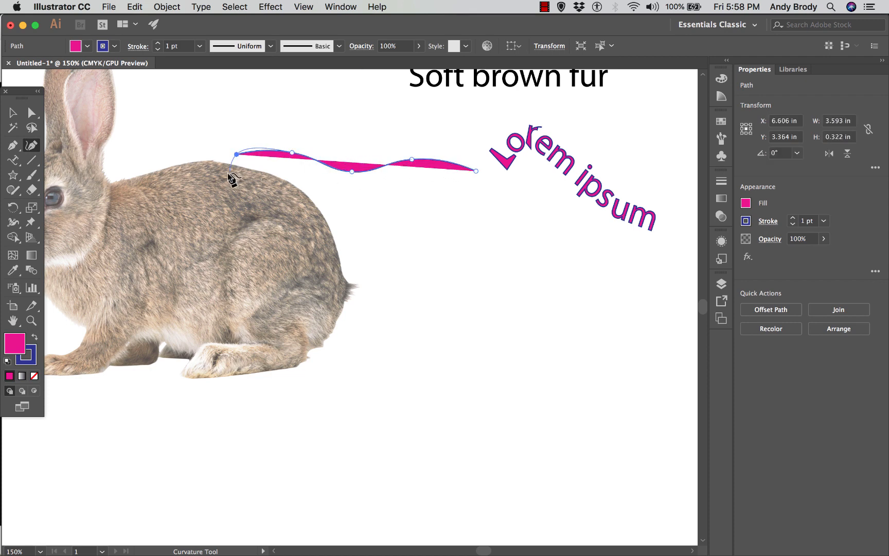
left_click(213, 180)
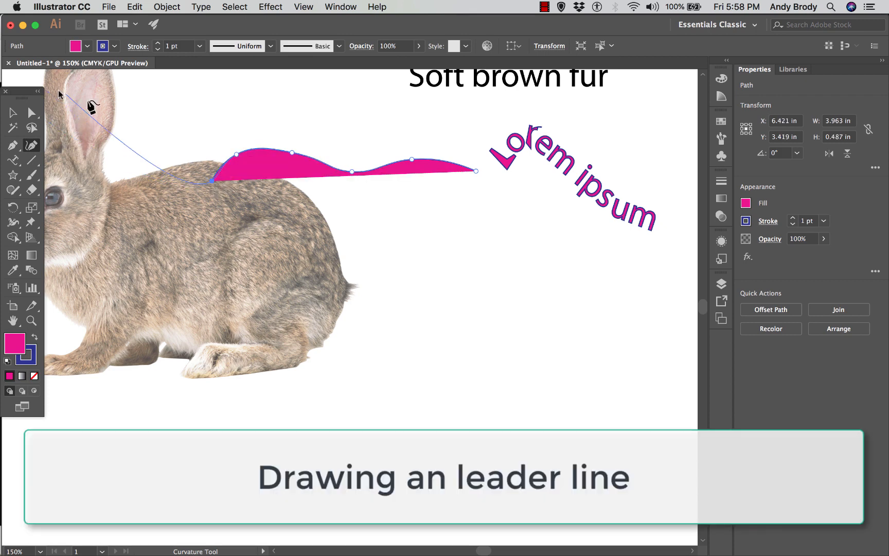
Step: Remove the leader line's fill and give it a 7 pt stroke in the dark green C=90 M=30 Y=95 K=30 swatch
left_click(13, 112)
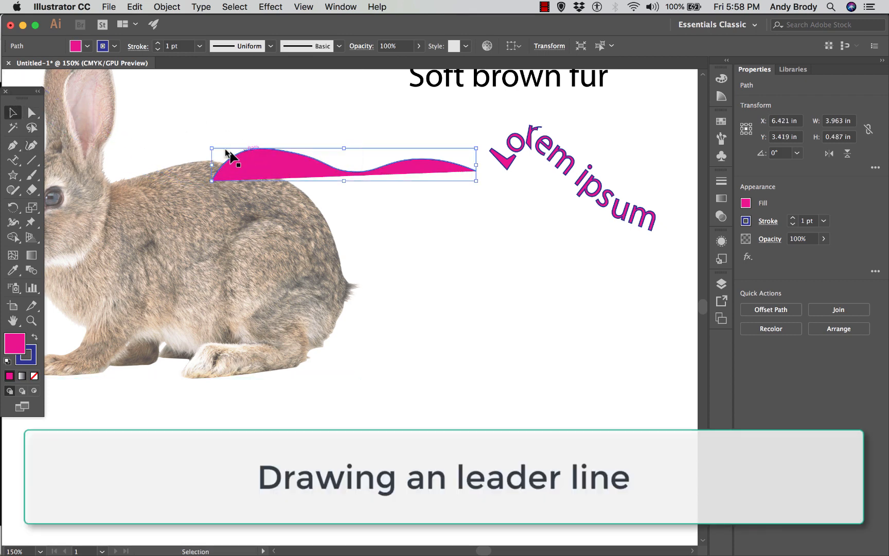
left_click(85, 46)
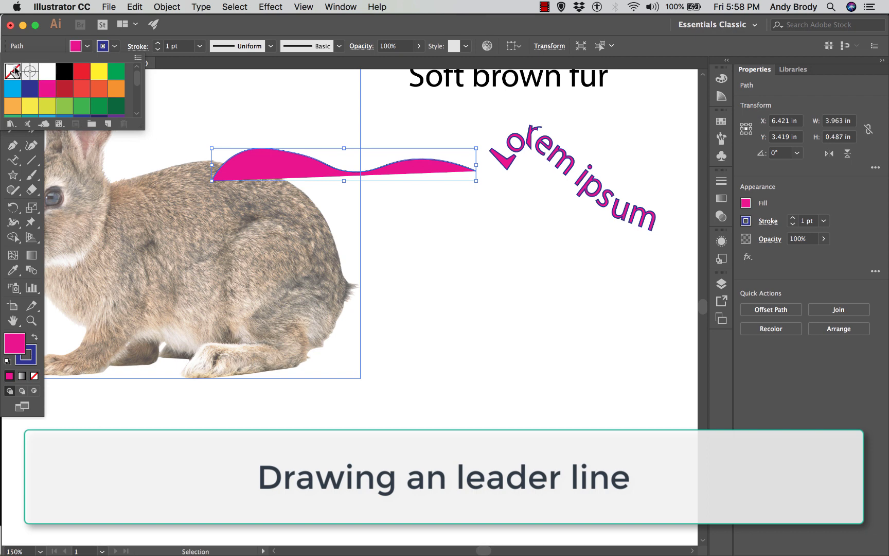
left_click(13, 72)
left_click(113, 48)
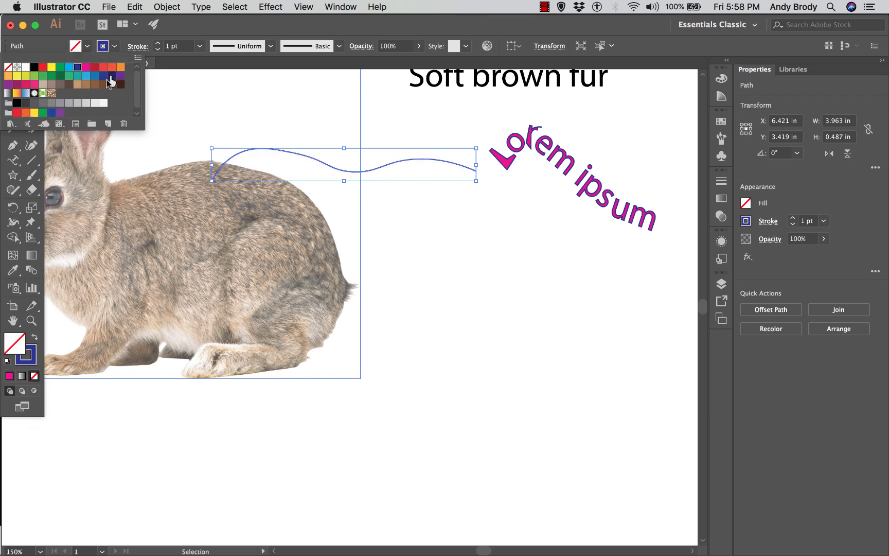
left_click(58, 75)
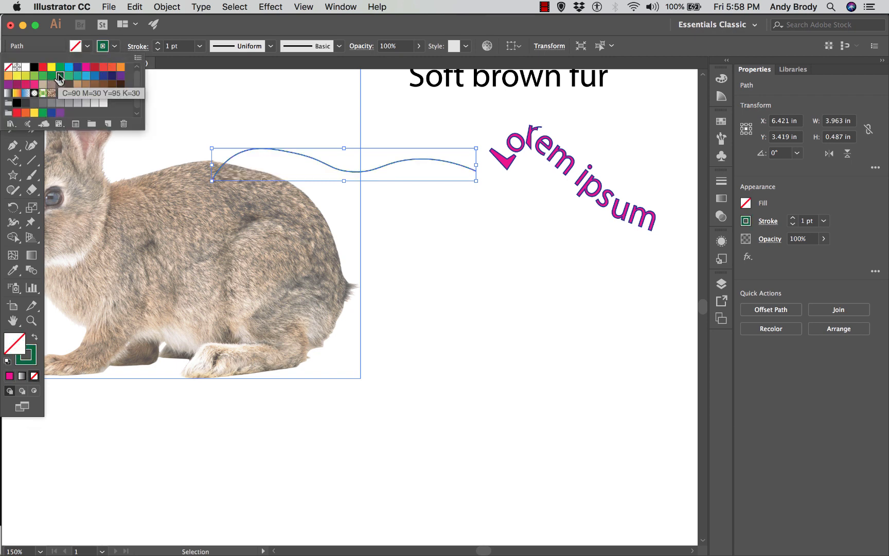
left_click(199, 46)
left_click(216, 181)
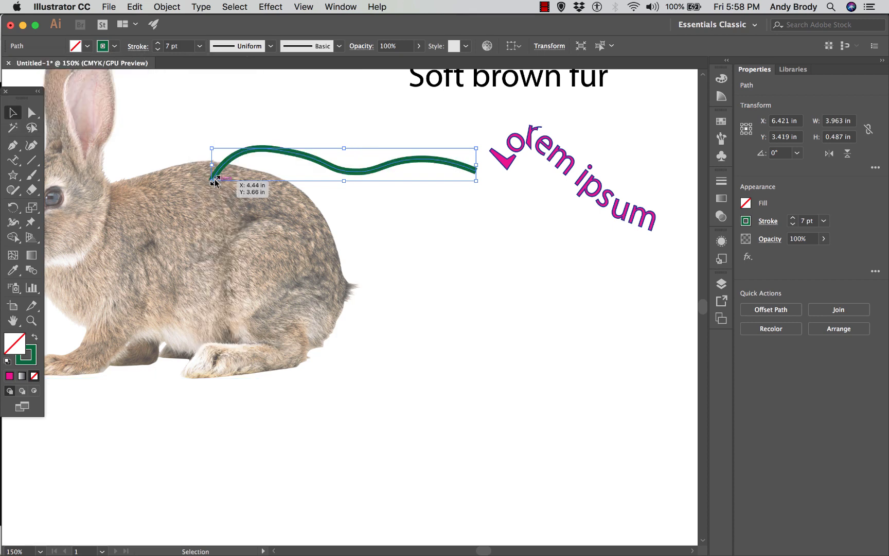
left_click(304, 133)
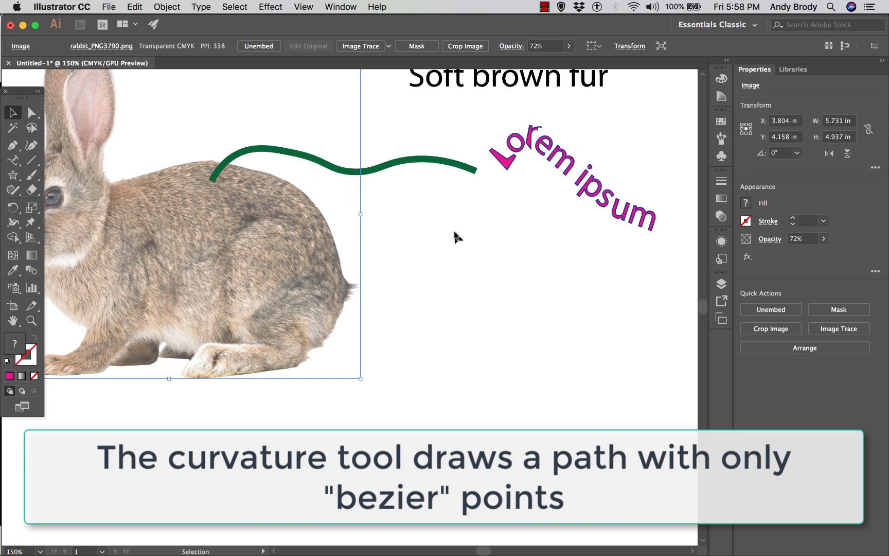
Step: Deepen the dip in the middle of the green leader line by lowering its anchor point to about X 6.57 in, Y 3.75 in
left_click(32, 112)
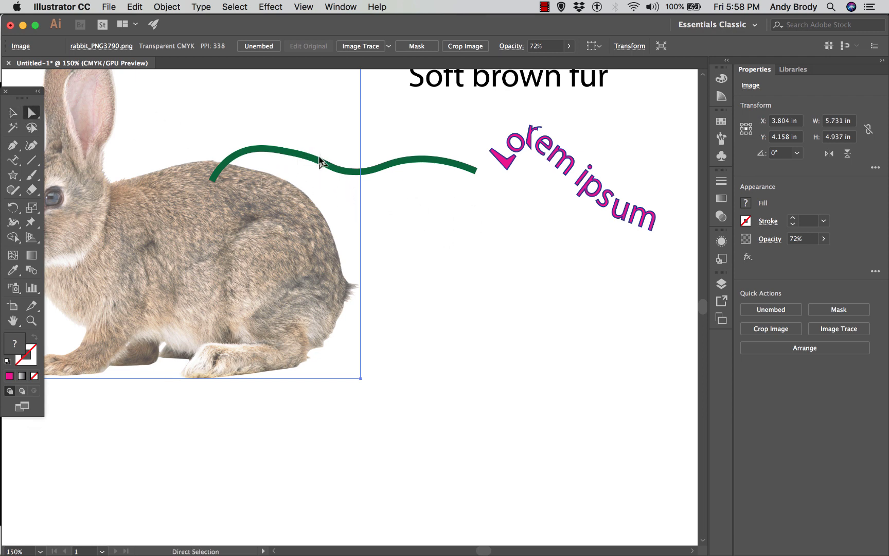
left_click(325, 169)
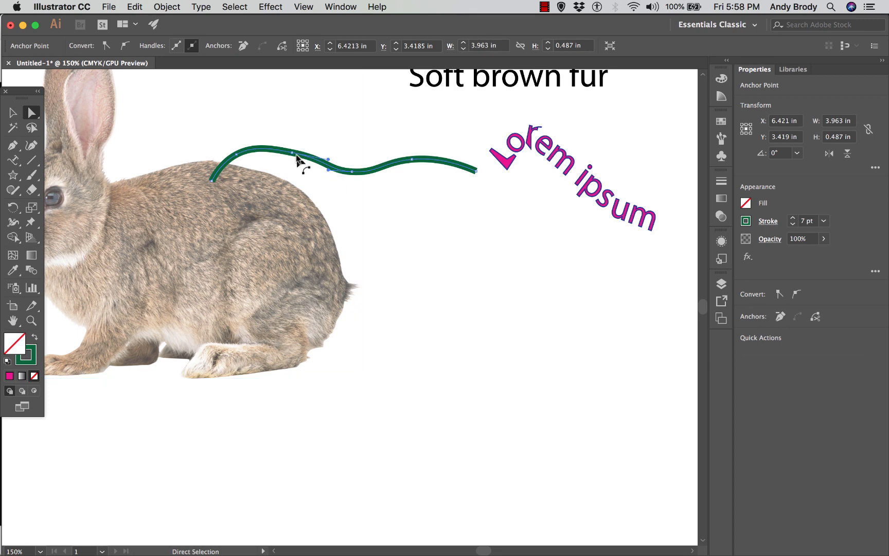
key("super")
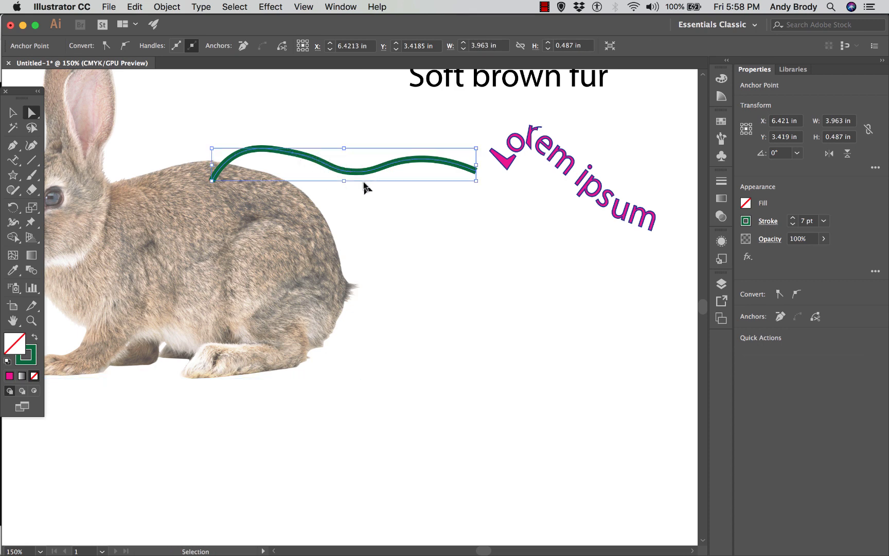
key("super+equal")
key("super+equal")
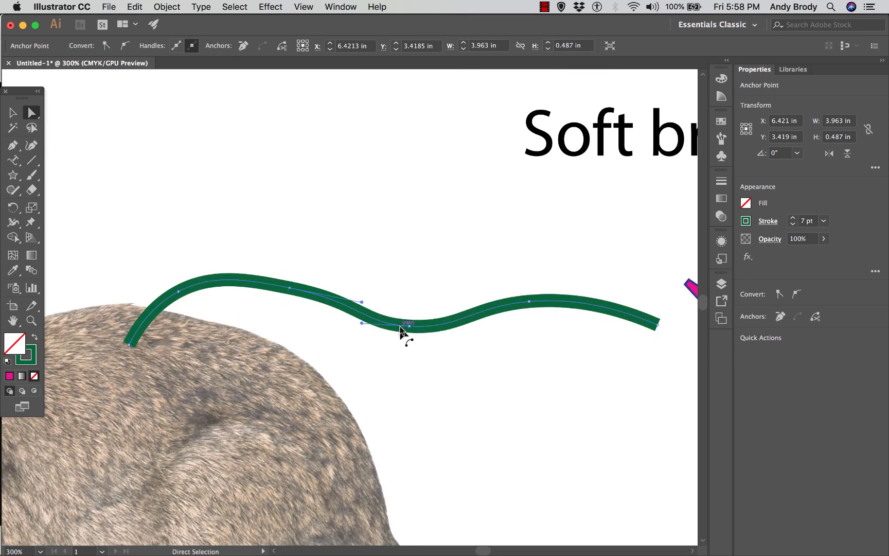
left_click_drag(410, 326, 483, 346)
left_click(364, 367)
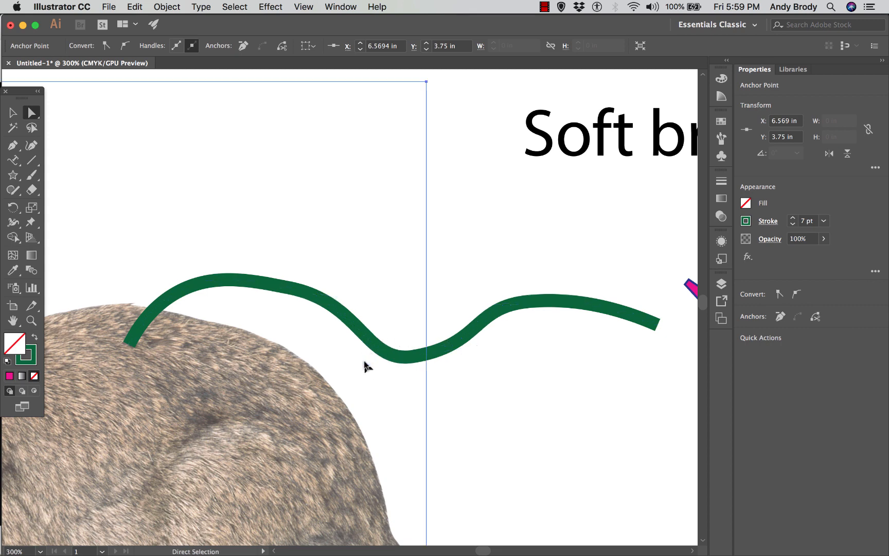
Step: Lengthen both direction handles of the anchor point at the leader line's dip to widen and flatten the curve, and deselect the line
left_click(413, 359)
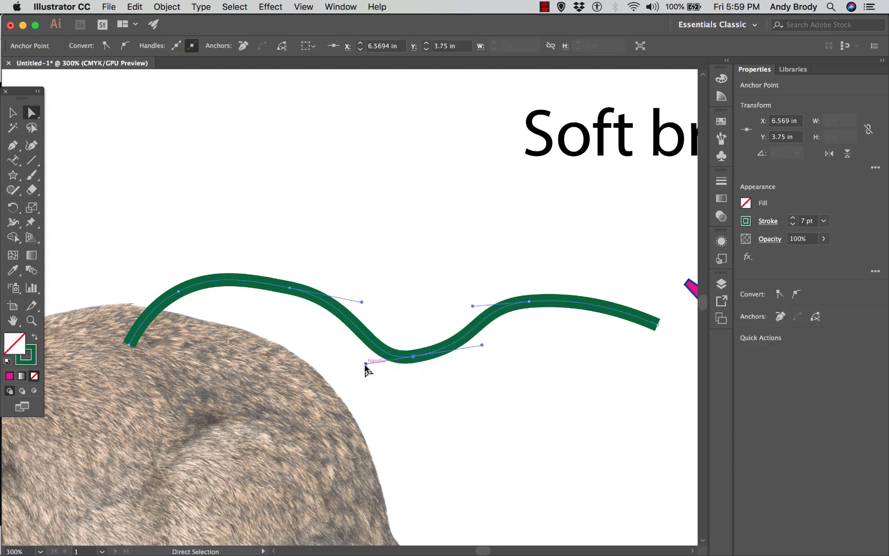
left_click_drag(365, 364, 233, 392)
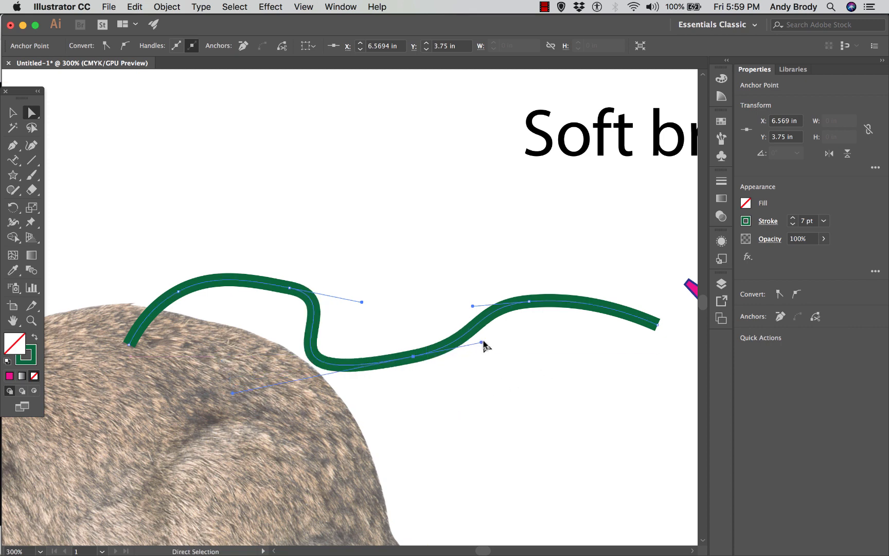
left_click_drag(482, 342, 573, 361)
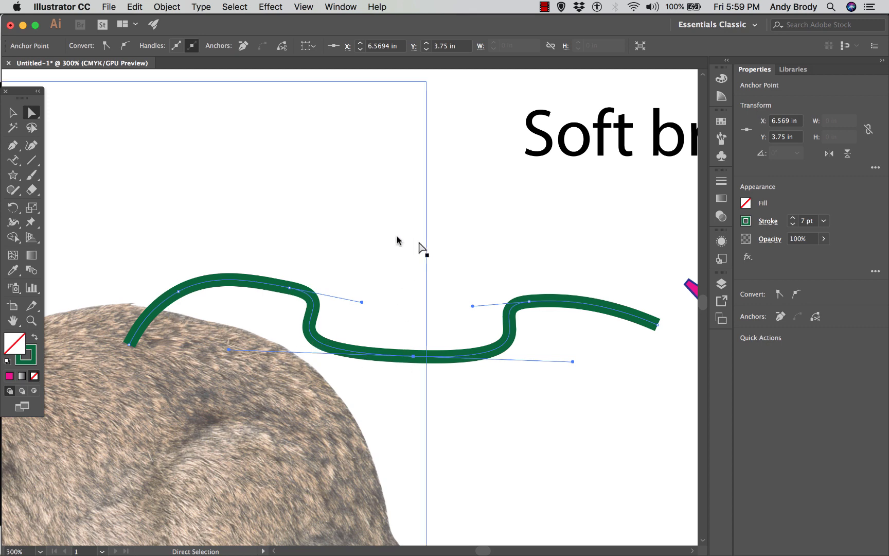
key("v")
key("super+minus")
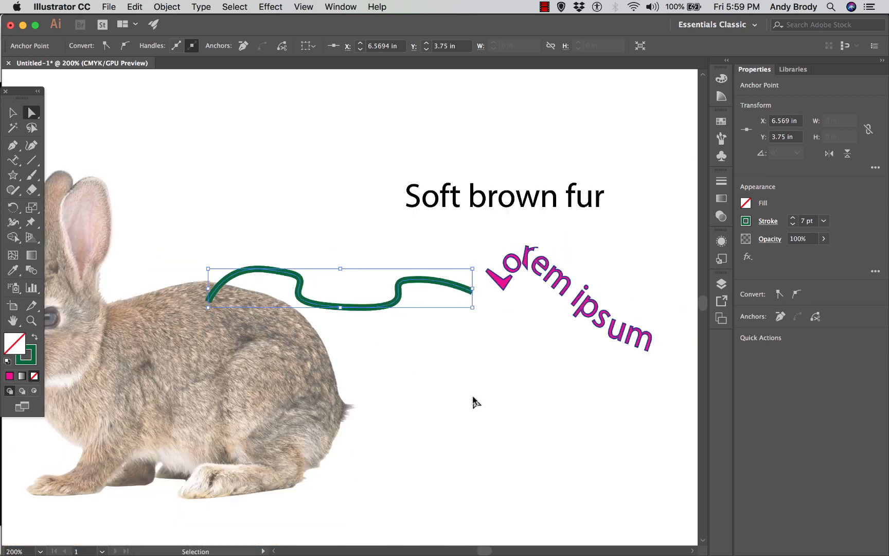
left_click(427, 349)
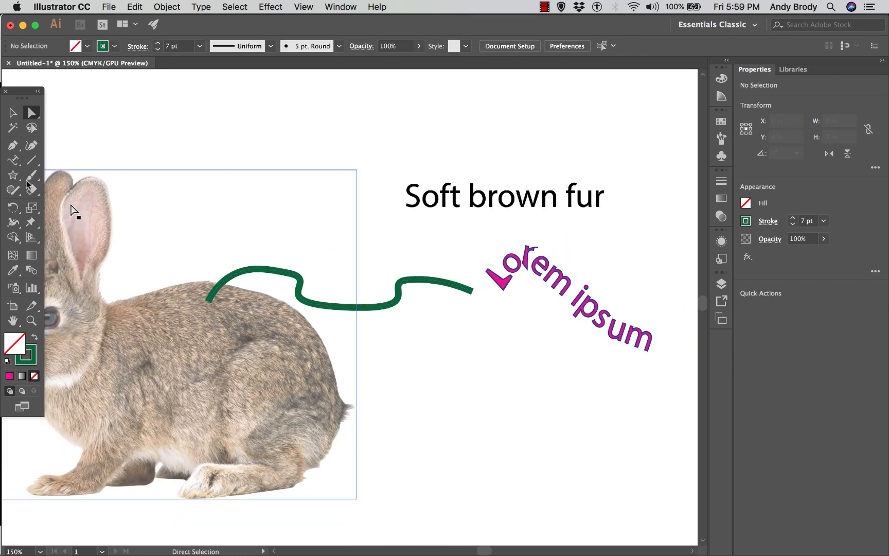
Step: Draw a green Pen tool path below the Lorem ipsum lettering with a straight start, several Bezier curves and a sharp zigzag end
left_click(14, 146)
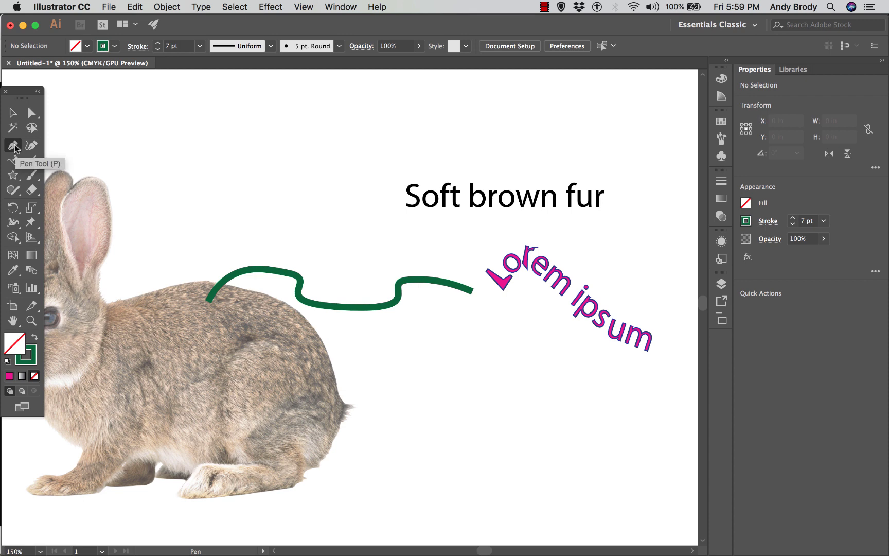
left_click(380, 404)
left_click(439, 371)
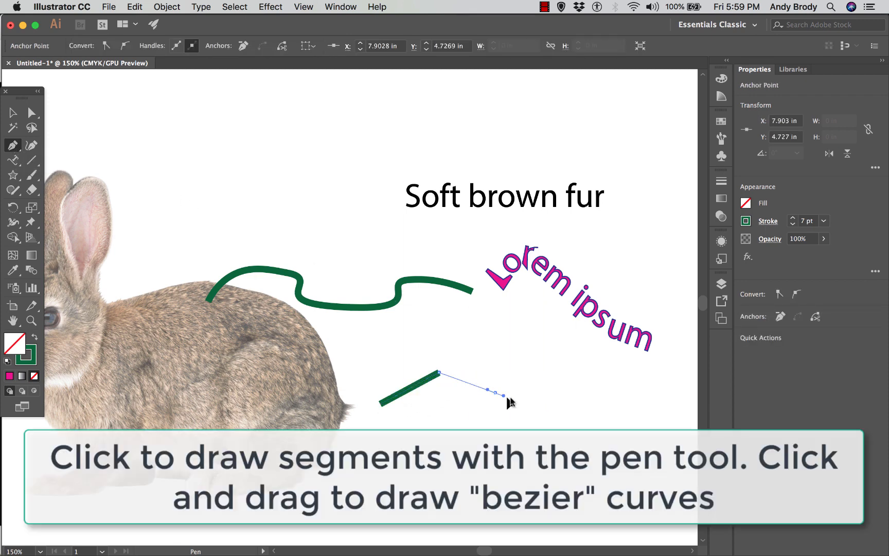
left_click_drag(495, 393, 636, 414)
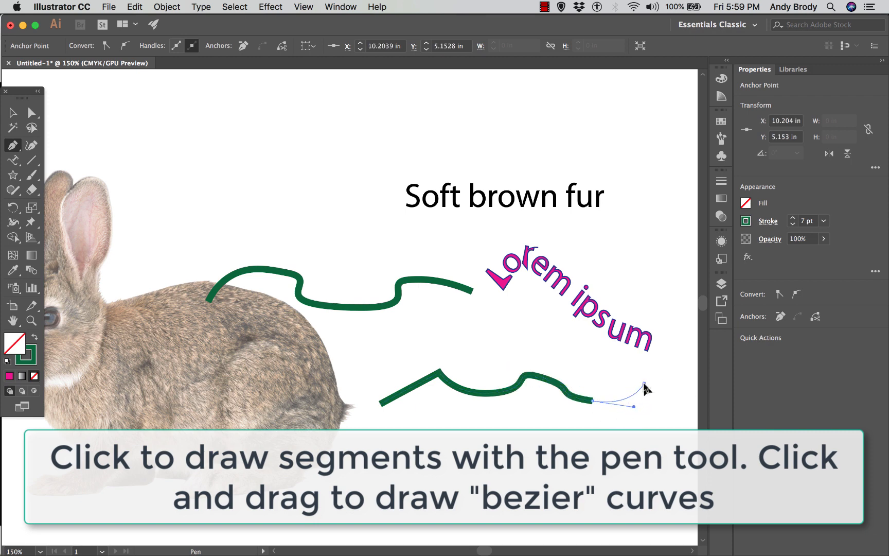
left_click(644, 383)
left_click(665, 388)
left_click(676, 422)
left_click(684, 386)
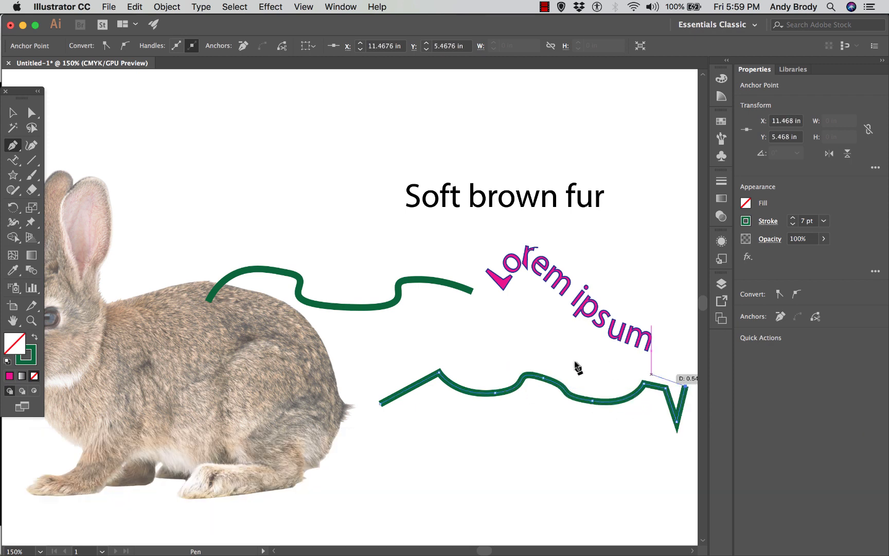
Step: Delete the green Pen tool path with the zigzag end below the Lorem ipsum lettering
left_click(12, 111)
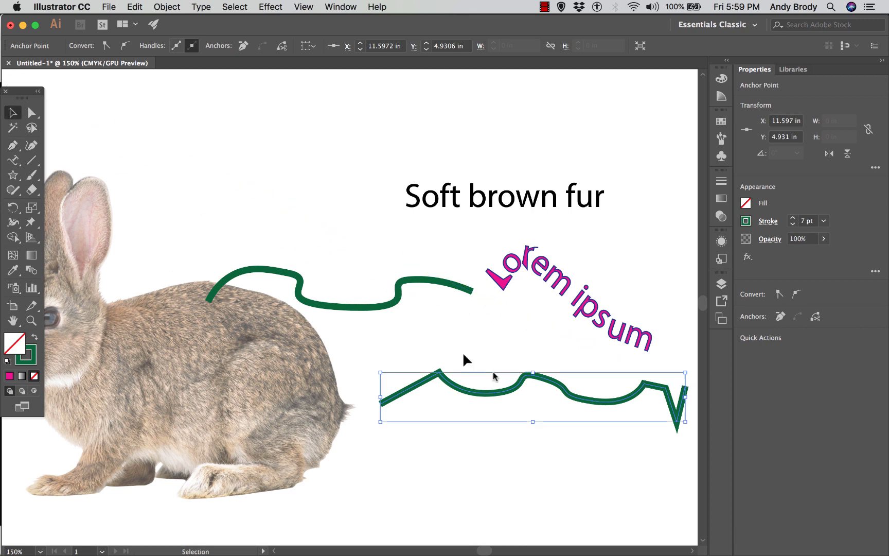
key("super+z")
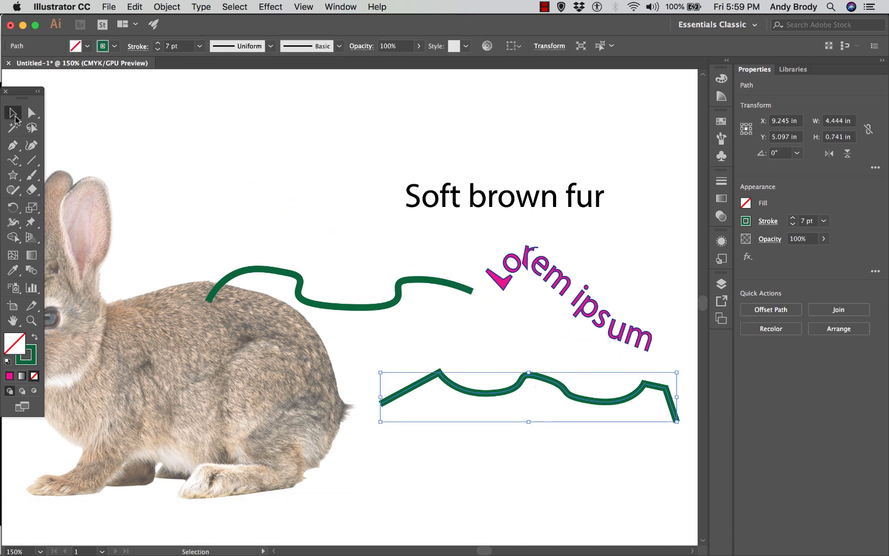
left_click(67, 111)
left_click(454, 386)
key("Delete")
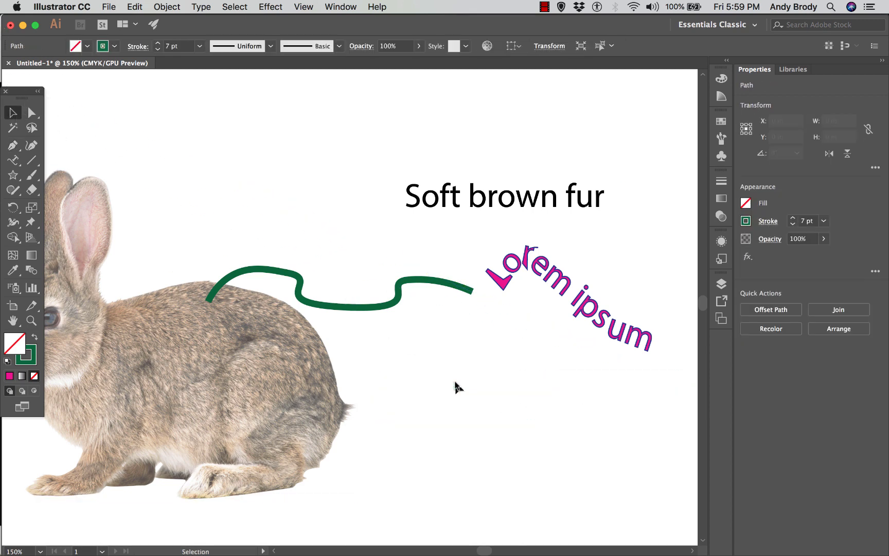
Step: Move the Lorem ipsum lettering against the free end of the green leader line, to about X 9.67 in, Y 3.76 in
left_click(397, 282)
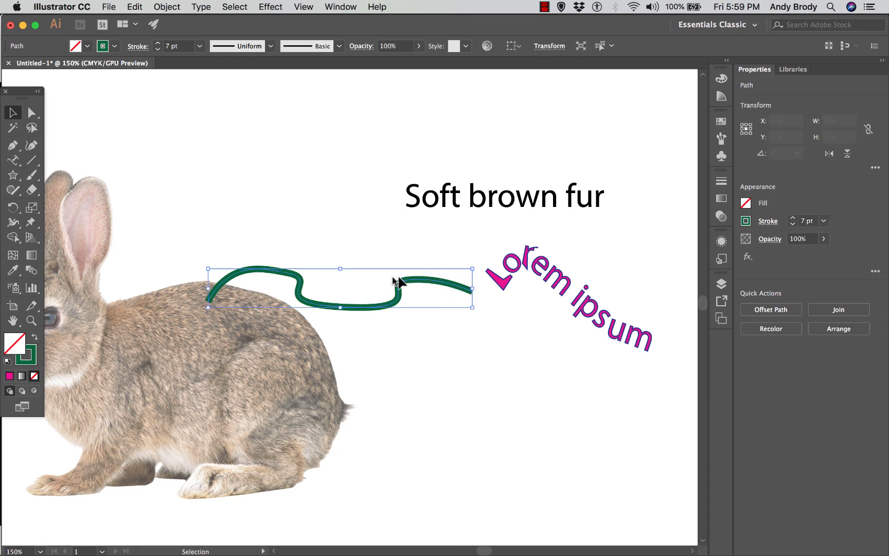
left_click(508, 282)
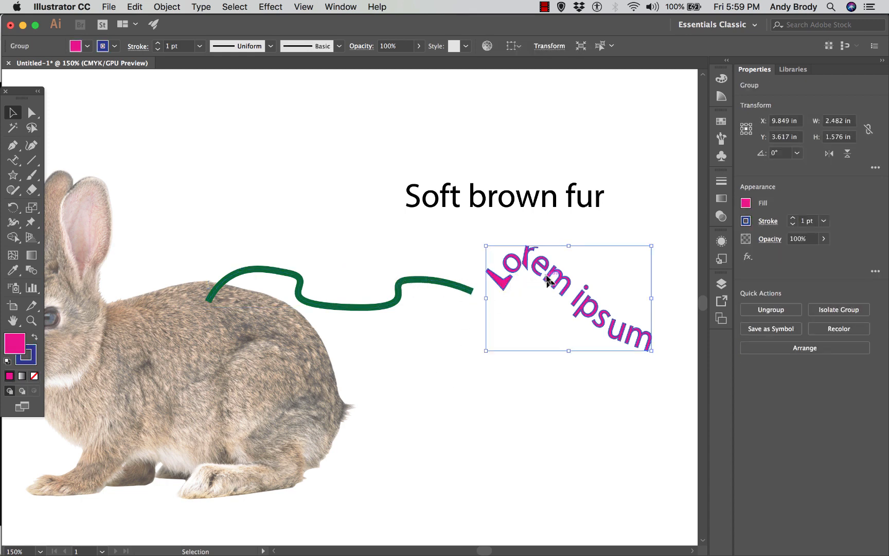
left_click_drag(541, 285, 531, 292)
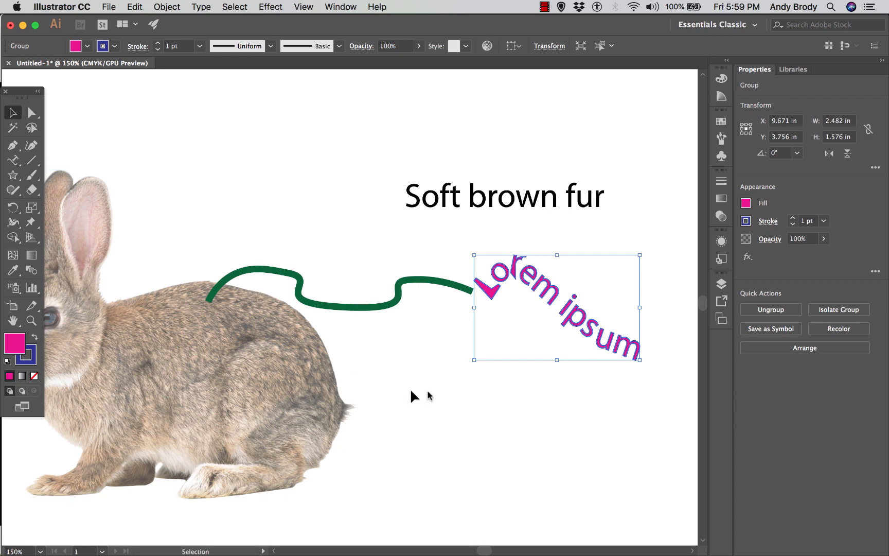
Step: Collapse the extra stroke options and set the green leader line's stroke weight to 5 pt
left_click(386, 308)
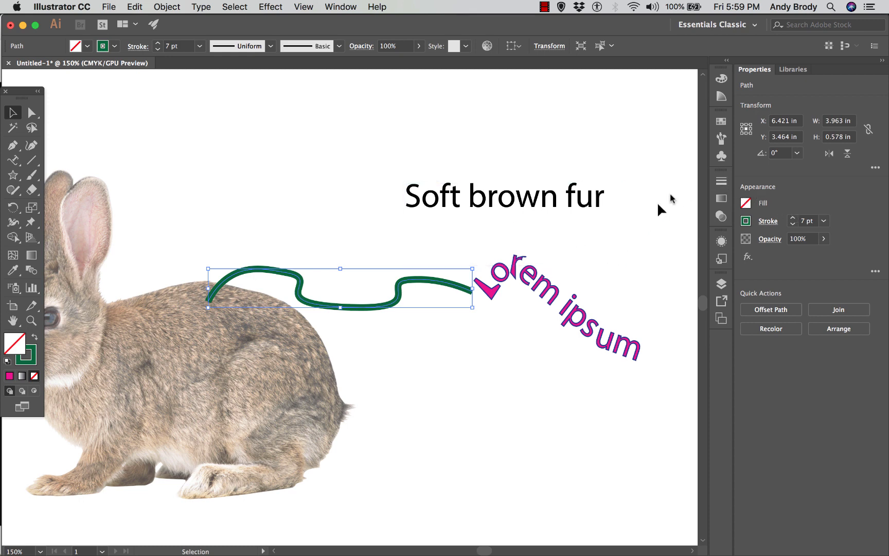
left_click(719, 183)
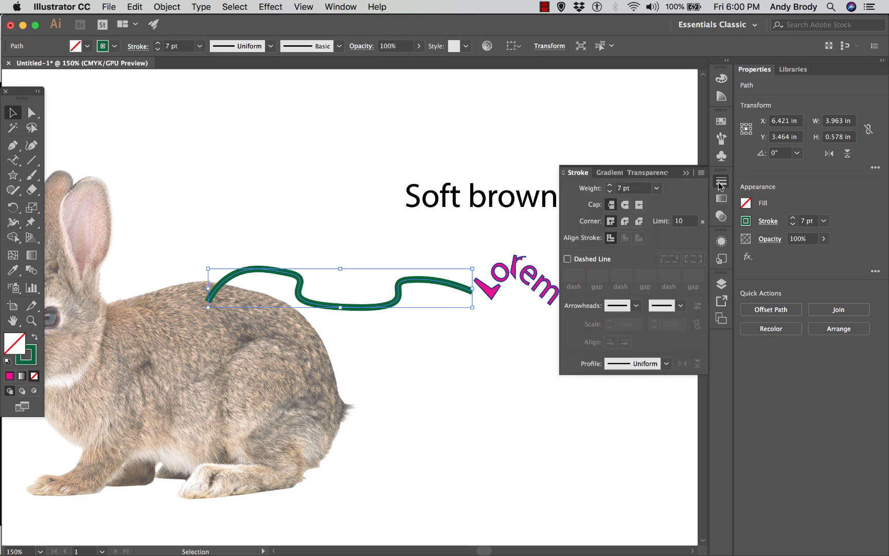
left_click(700, 173)
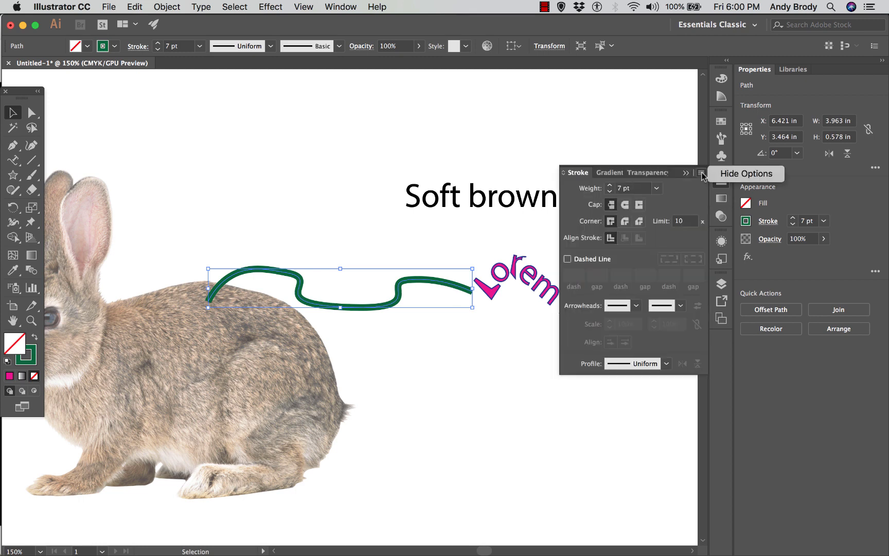
left_click(727, 176)
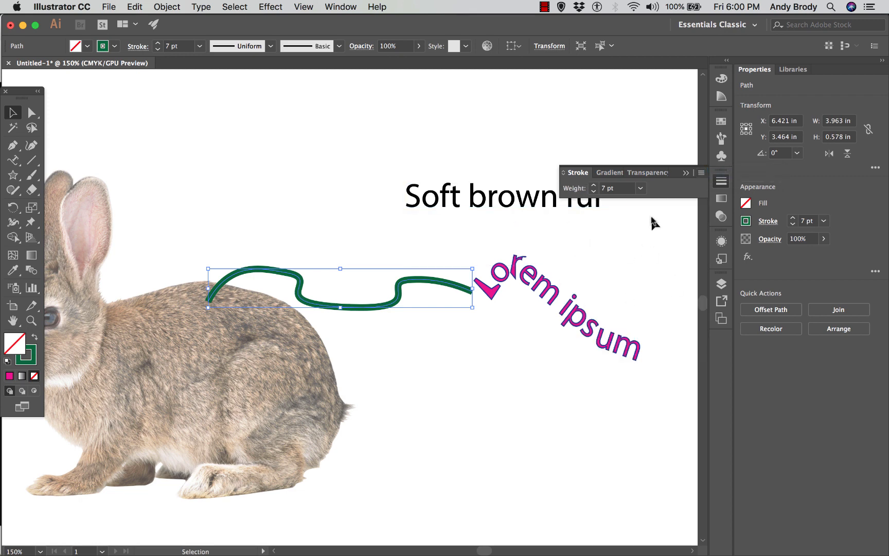
left_click(641, 189)
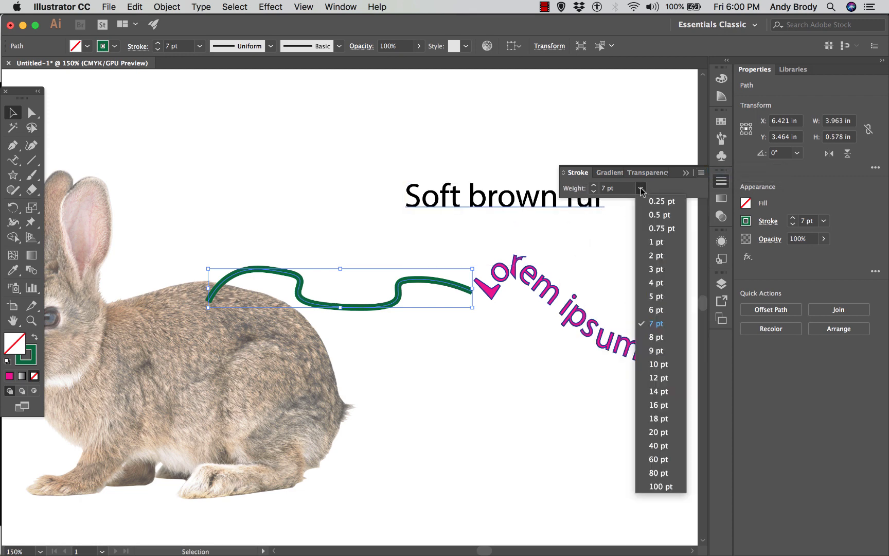
left_click(655, 303)
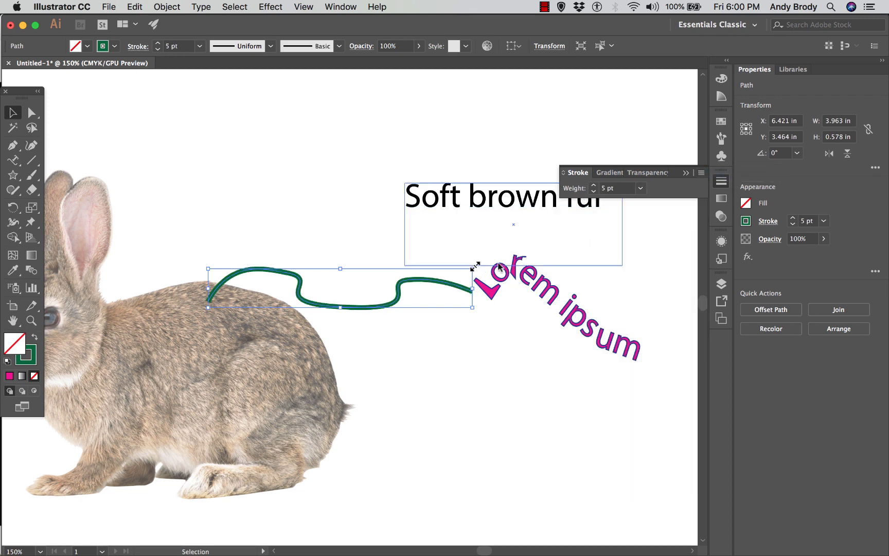
Step: Show the full stroke options again and apply the Arrow 14 arrowhead to the start of the leader line
left_click(701, 172)
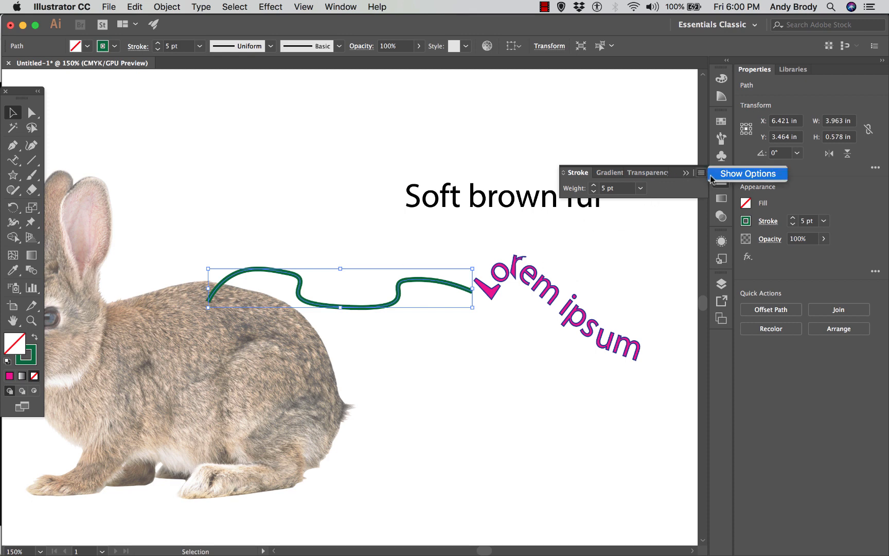
left_click(723, 177)
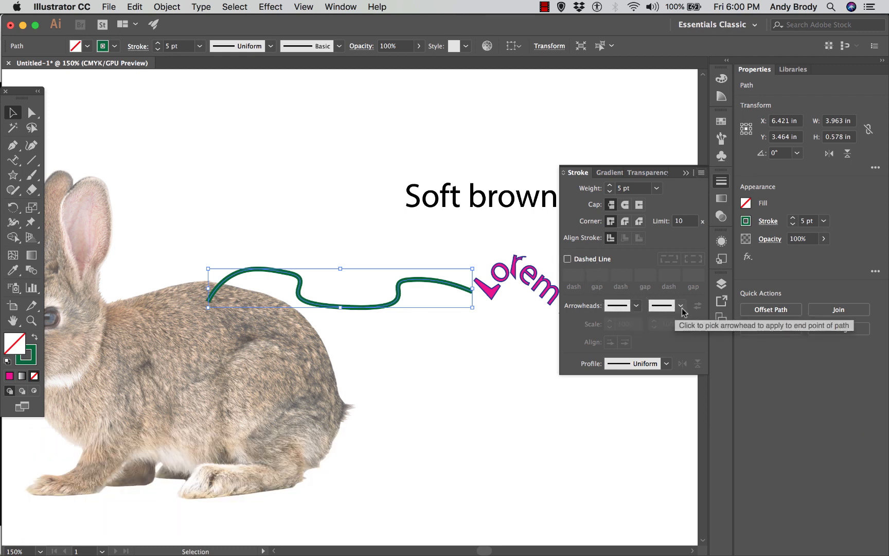
left_click(636, 306)
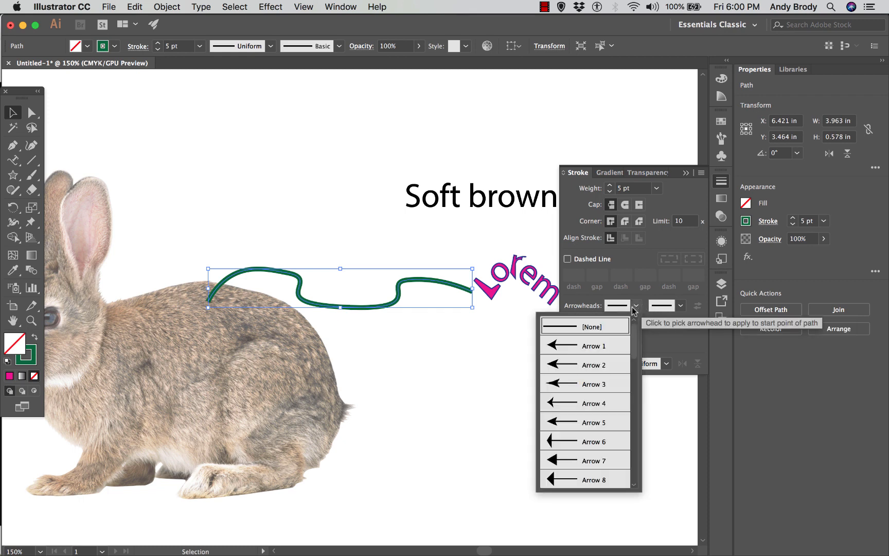
scroll(639, 387, "down", 5)
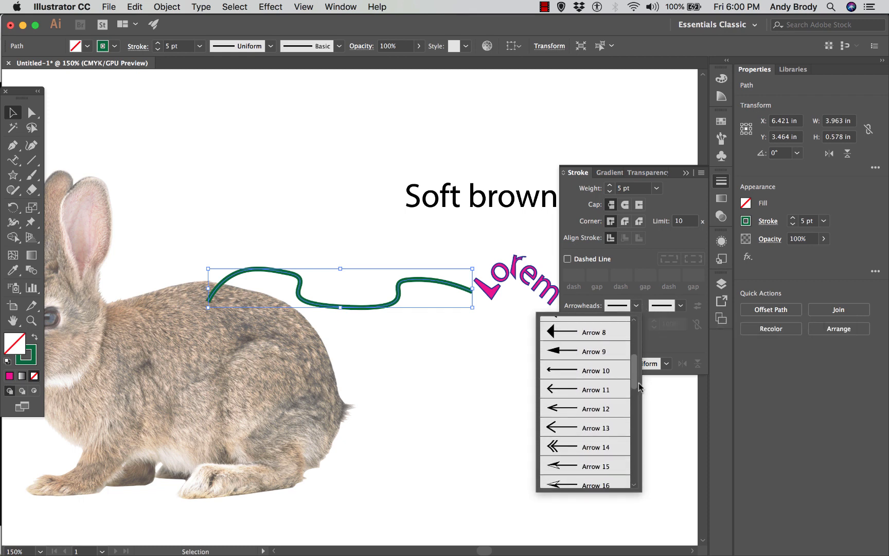
scroll(633, 406, "down", 1)
left_click(568, 434)
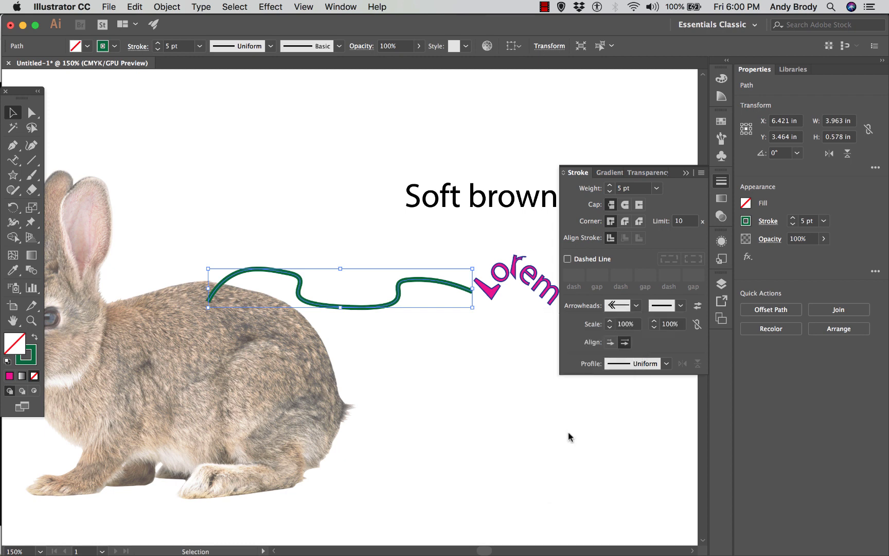
Step: Apply the Arrow 14 arrowhead to the end of the leader line on the rabbit's back
left_click(679, 307)
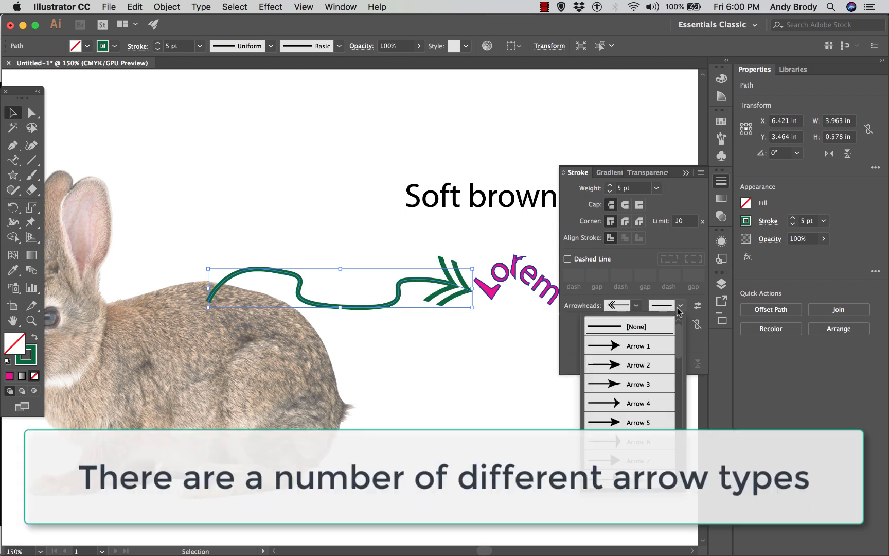
scroll(665, 422, "down", 2)
scroll(665, 427, "down", 4)
scroll(663, 422, "down", 1)
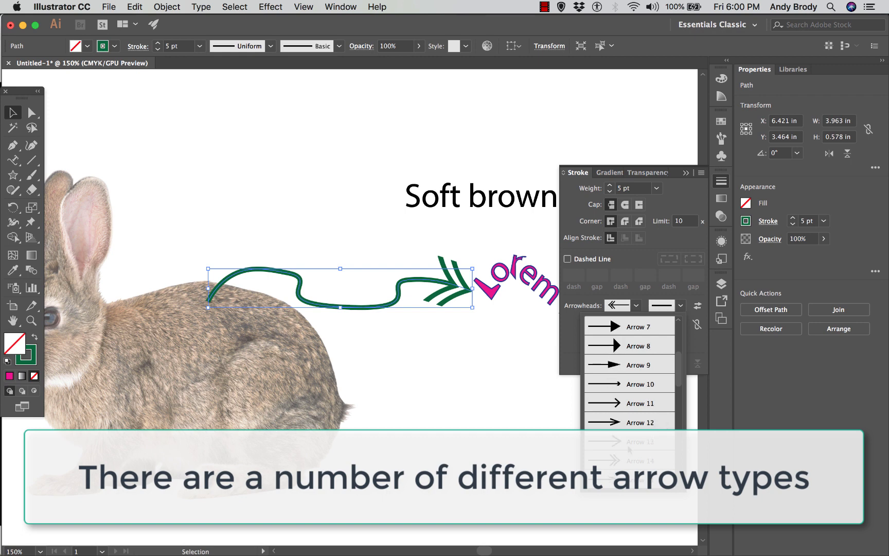
left_click(630, 448)
Step: Remove the arrowhead from the start of the leader line beside the Lorem ipsum lettering
left_click(617, 311)
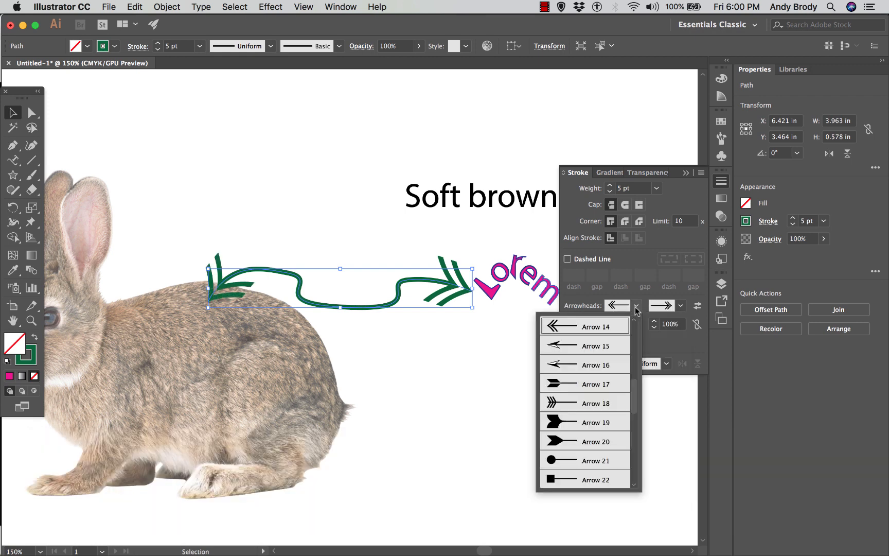
scroll(610, 342, "up", 10)
left_click(582, 326)
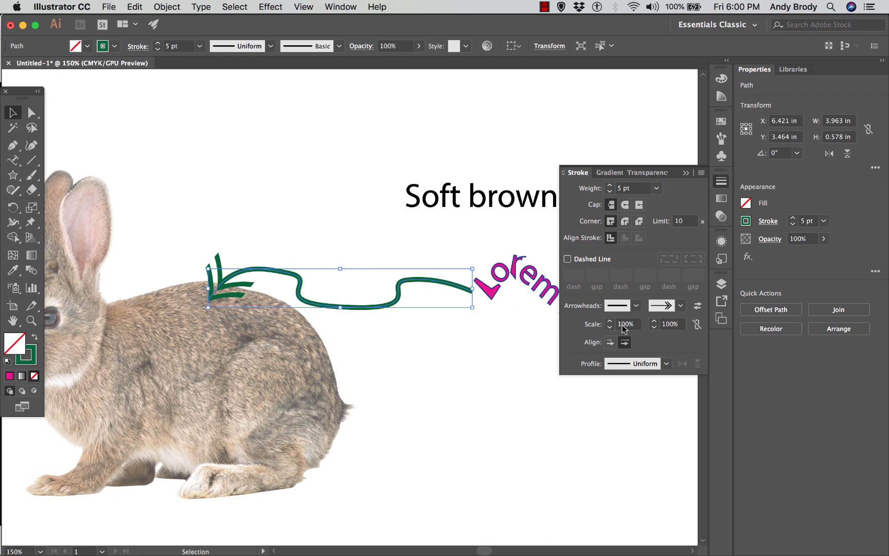
Step: Try a 200% scale for the start arrowhead, cancel the Move dialog, and restore the scale to 100%
left_click(621, 324)
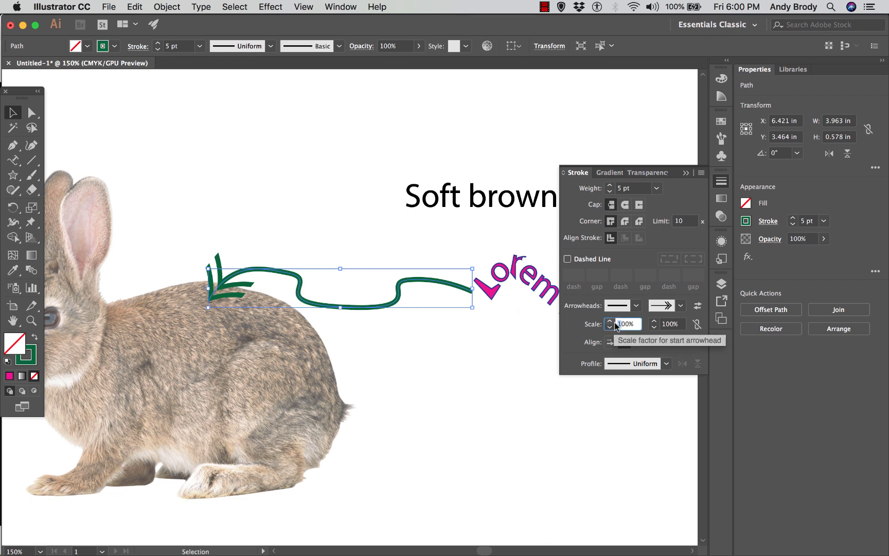
key("Return")
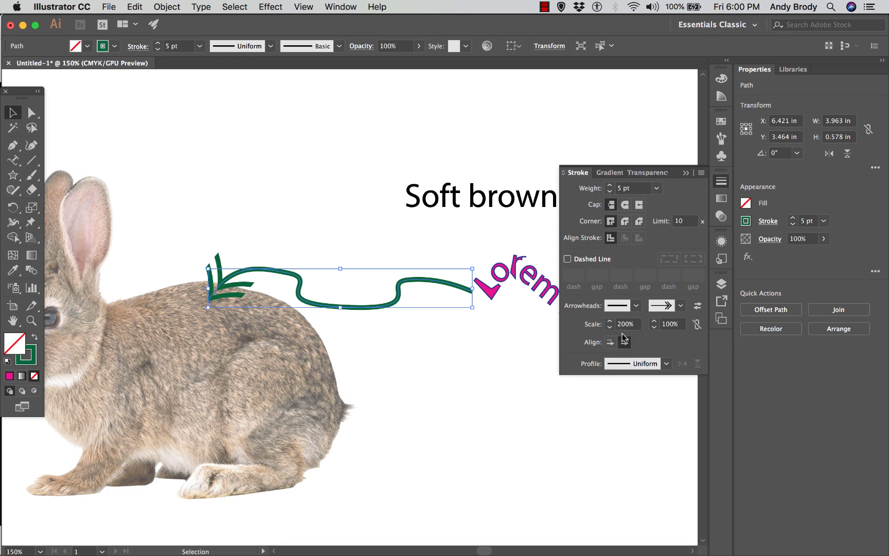
key("Return")
left_click(101, 304)
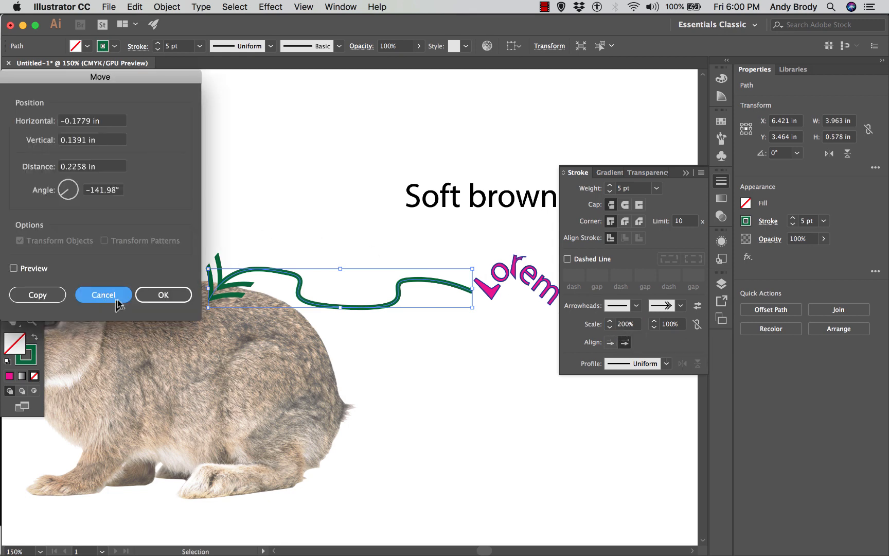
left_click(632, 323)
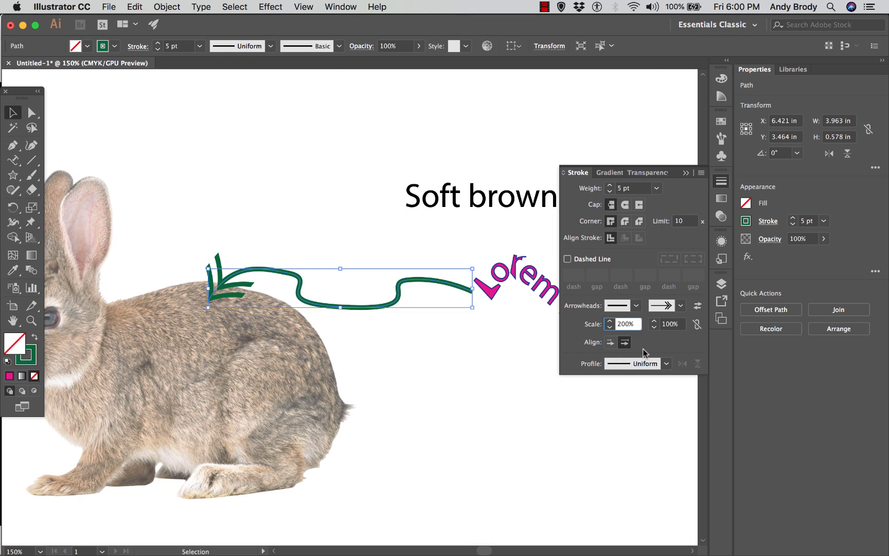
Step: Compare both arrowhead alignments and choose to extend the arrow tip beyond the end of the path
left_click(610, 343)
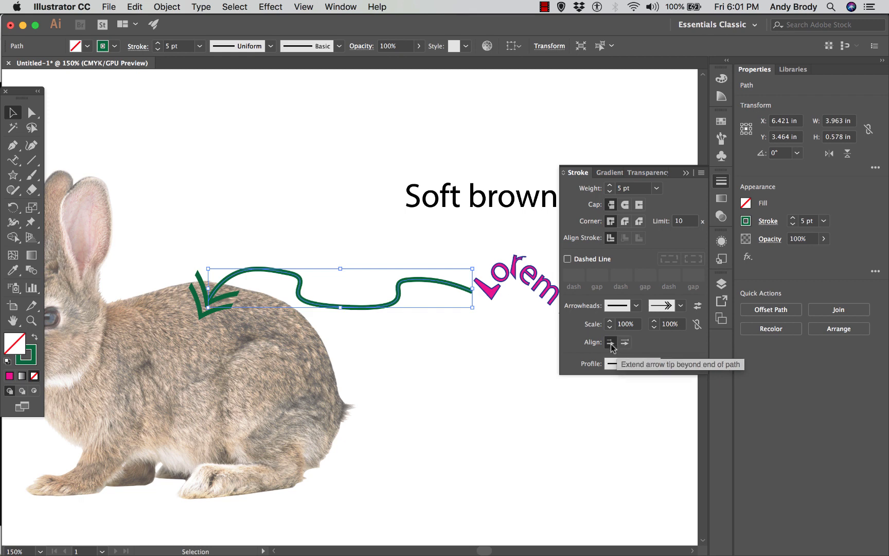
left_click(623, 343)
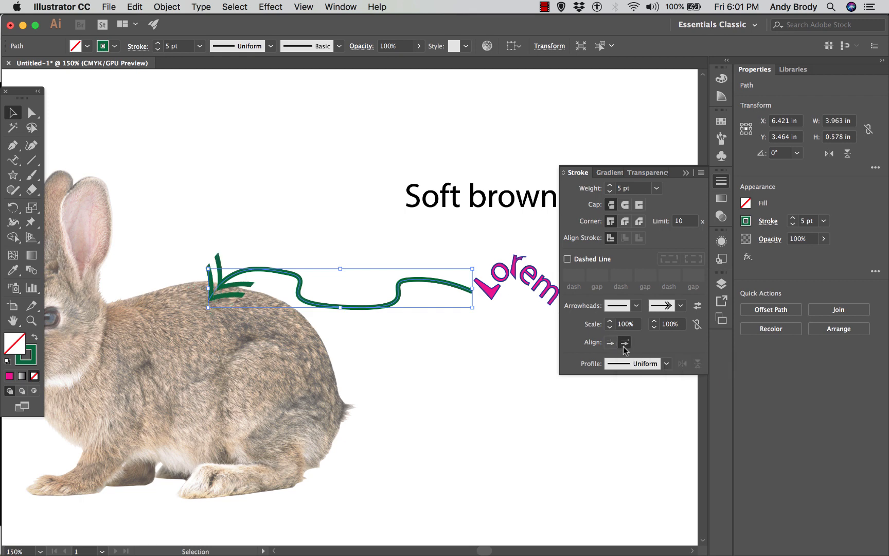
left_click(610, 343)
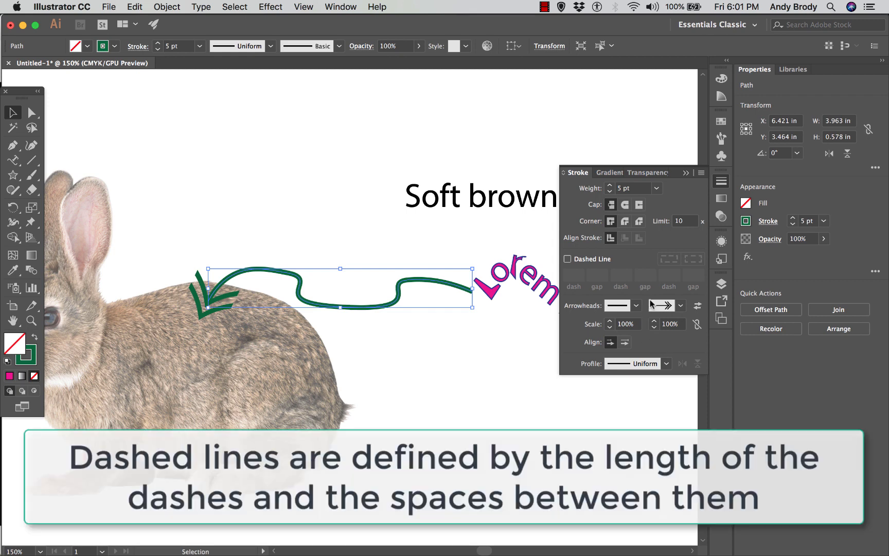
Step: Make the leader line dashed with 12 pt dashes and 6 pt gaps, and deselect it
left_click(568, 259)
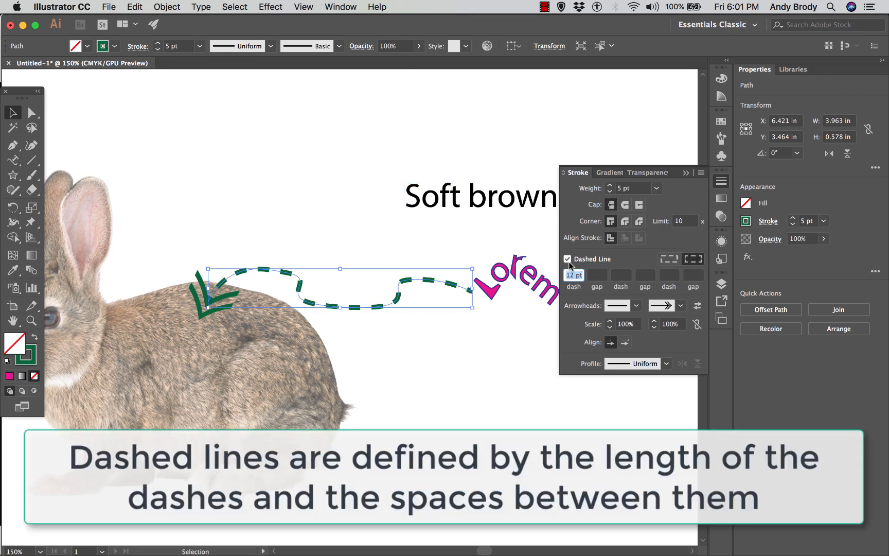
left_click(597, 278)
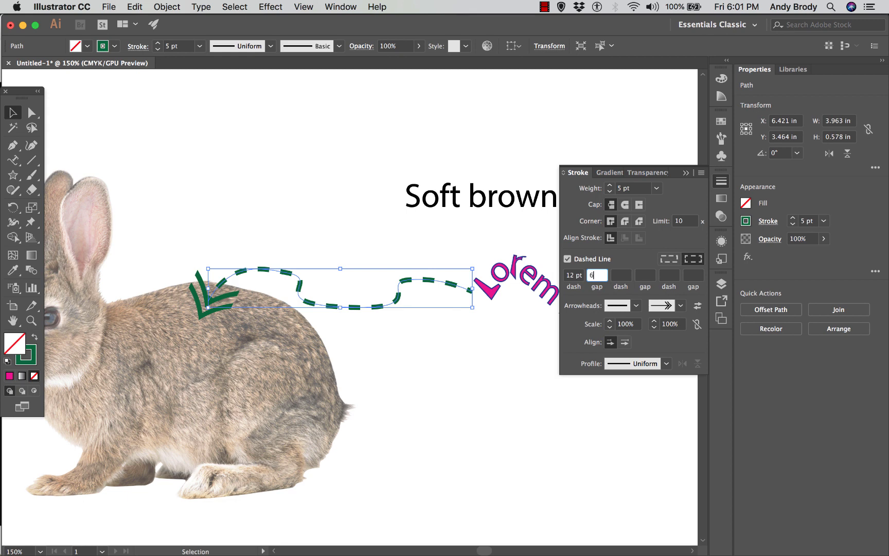
key("Return")
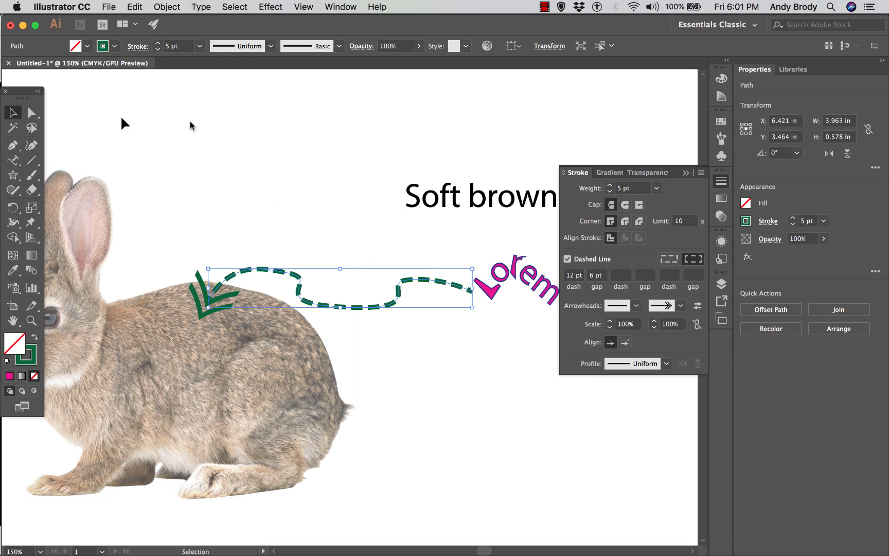
left_click(206, 127)
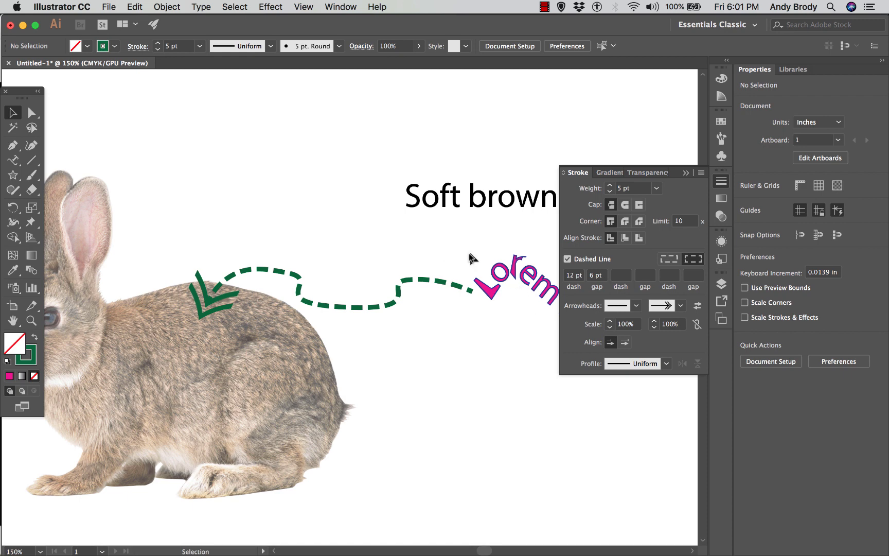
Step: Duplicate the Lorem ipsum lettering together with its dashed leader line straight down to about Y 5.51 in
left_click(515, 275)
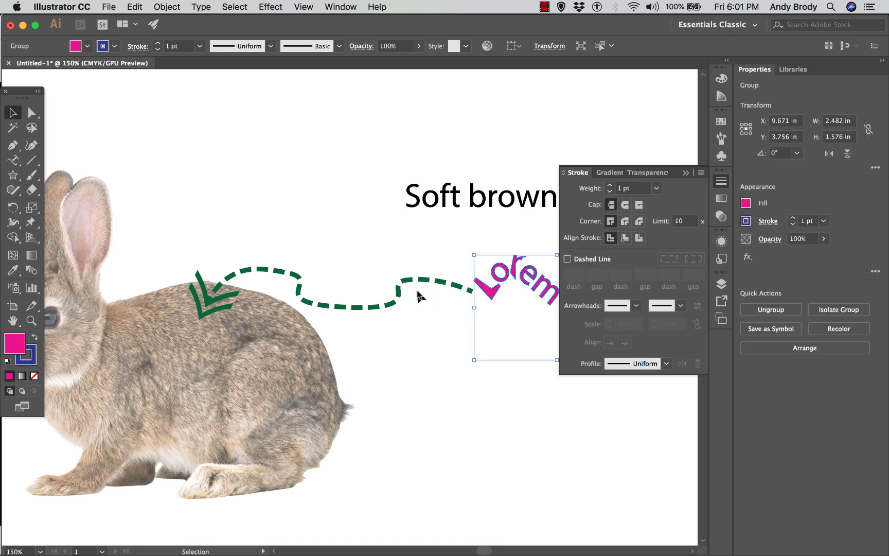
left_click(397, 299, "shift")
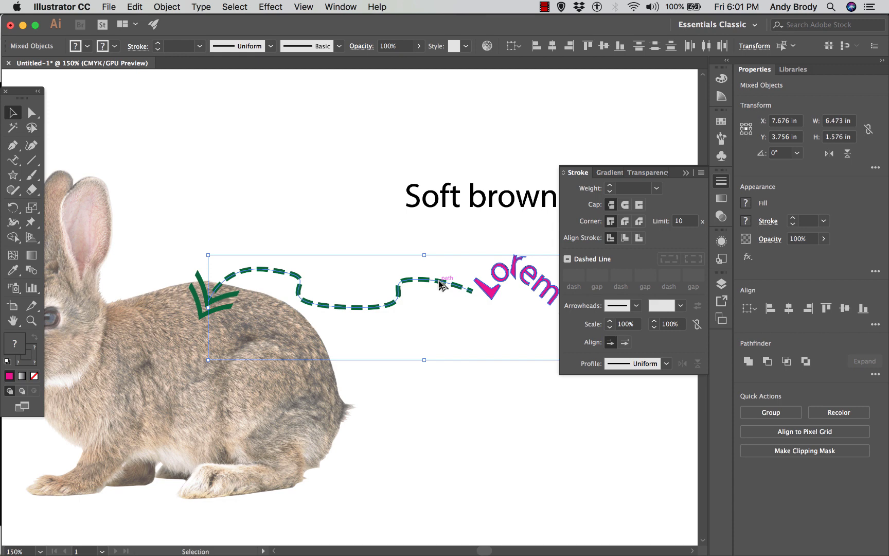
left_click_drag(442, 285, 441, 399)
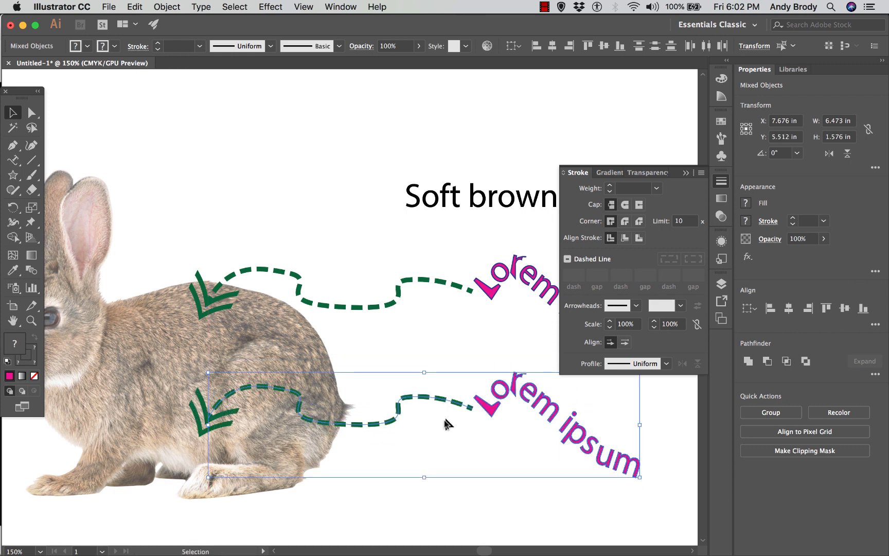
Step: Move the arrow-tipped end point of the lower leader line onto the rabbit's front paw
left_click(28, 113)
left_click(391, 453)
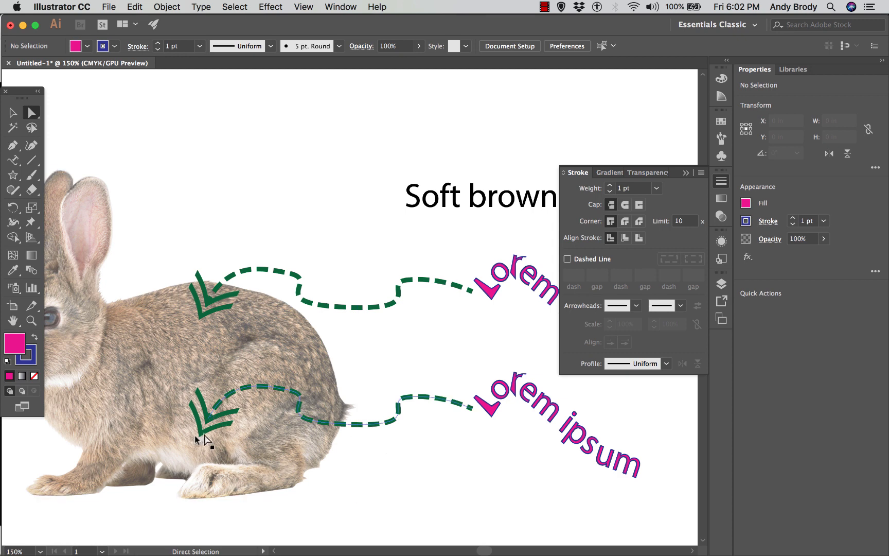
left_click(208, 419)
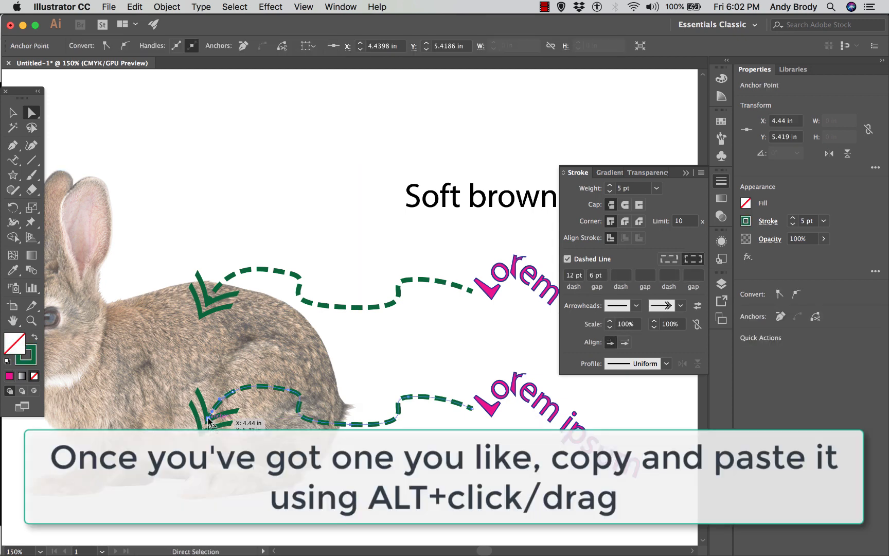
left_click_drag(208, 419, 111, 466)
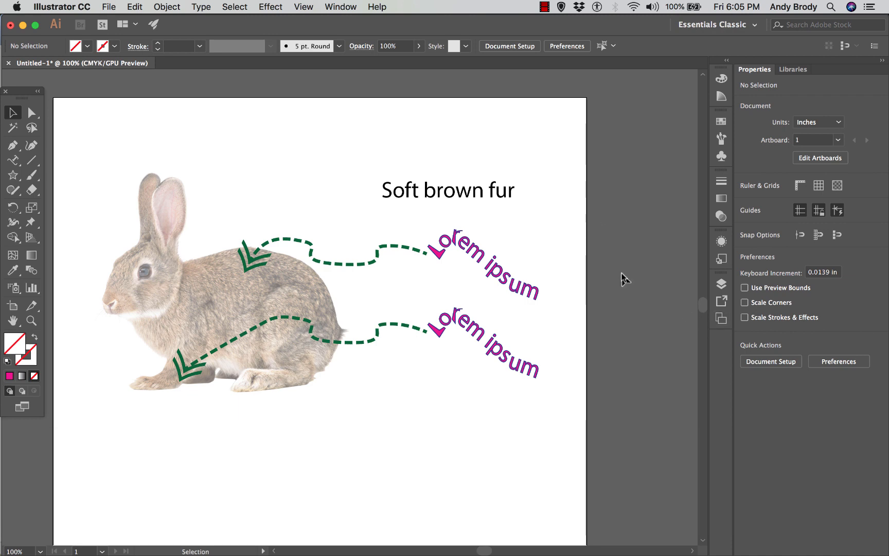
Step: Add a new artboard beside the rabbit artboard
left_click(720, 319)
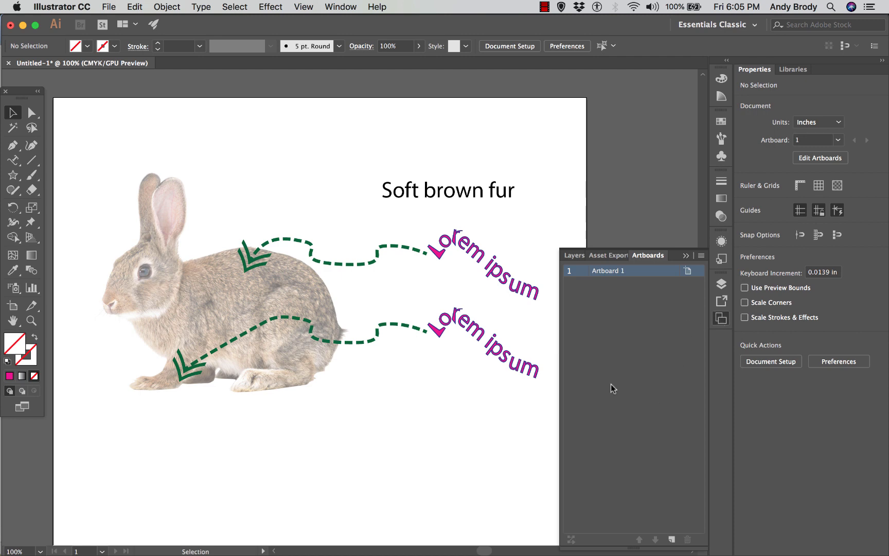
left_click_drag(666, 547, 677, 445)
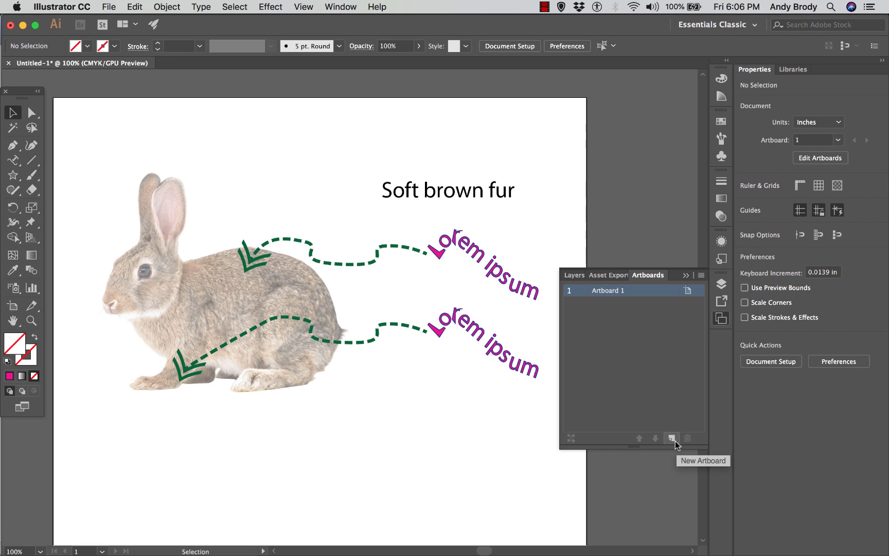
left_click(672, 438)
key("super+minus")
key("super+minus")
key("super+minus")
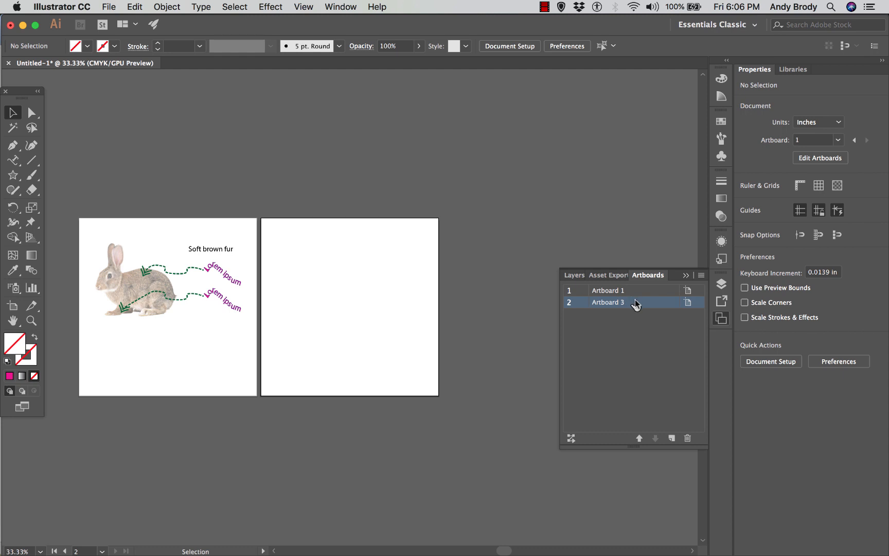
Step: Set the new artboard's height to 10 in
left_click(689, 303)
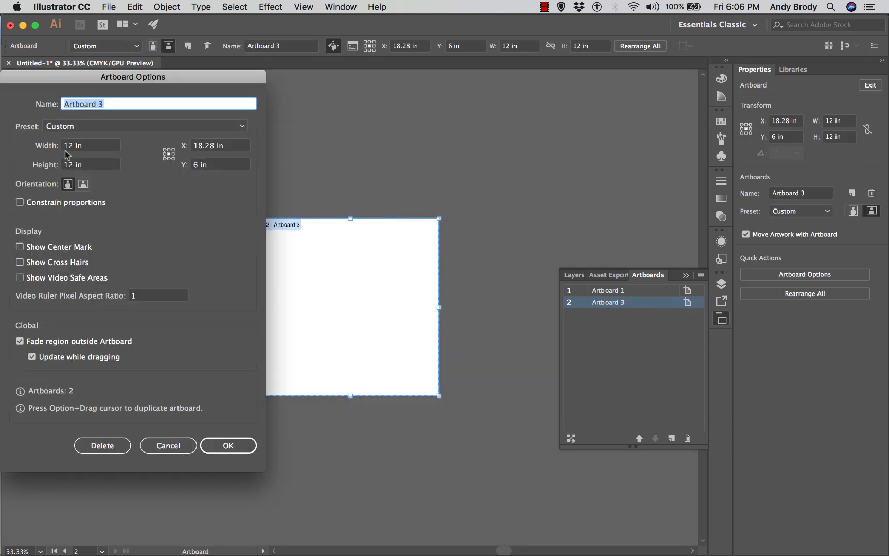
left_click(72, 165)
key("BackSpace")
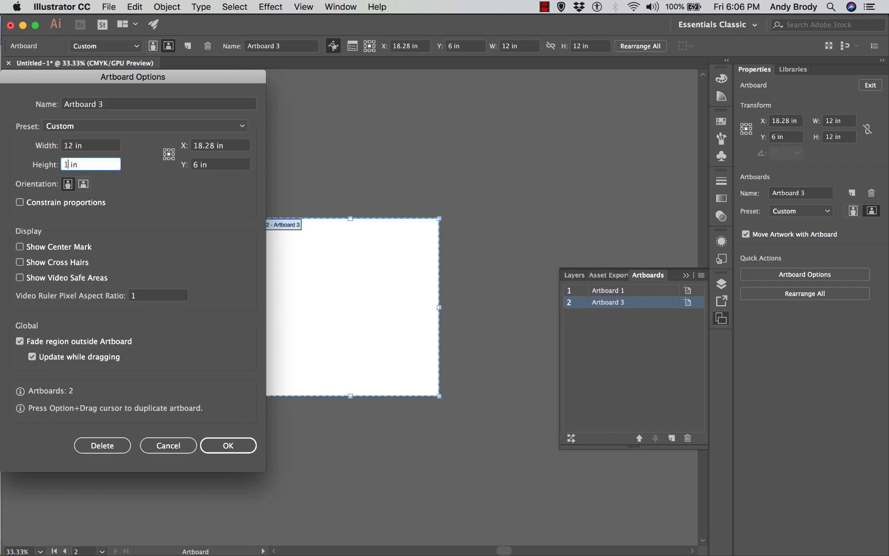
type("10")
key("Return")
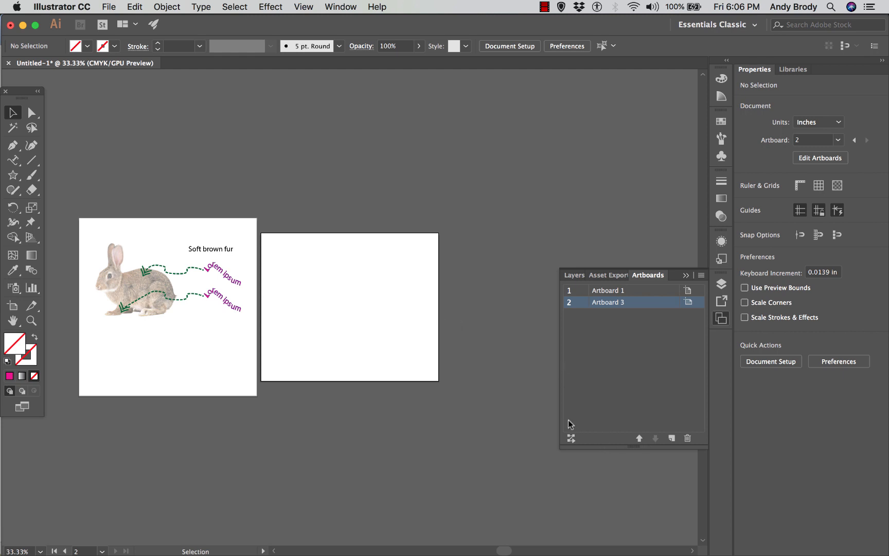
left_click(685, 278)
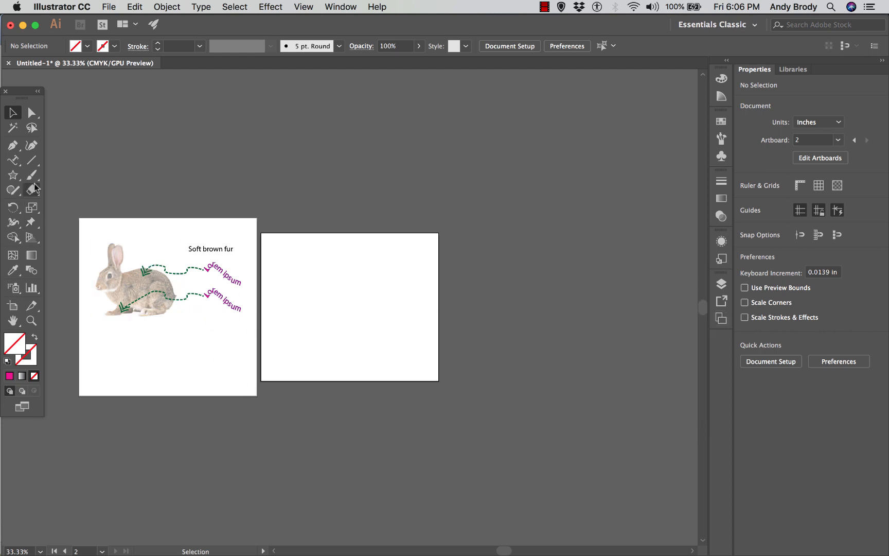
Step: Copy the lower Lorem ipsum lettering and its leader line onto the second artboard, and delete the copy
left_click(223, 300)
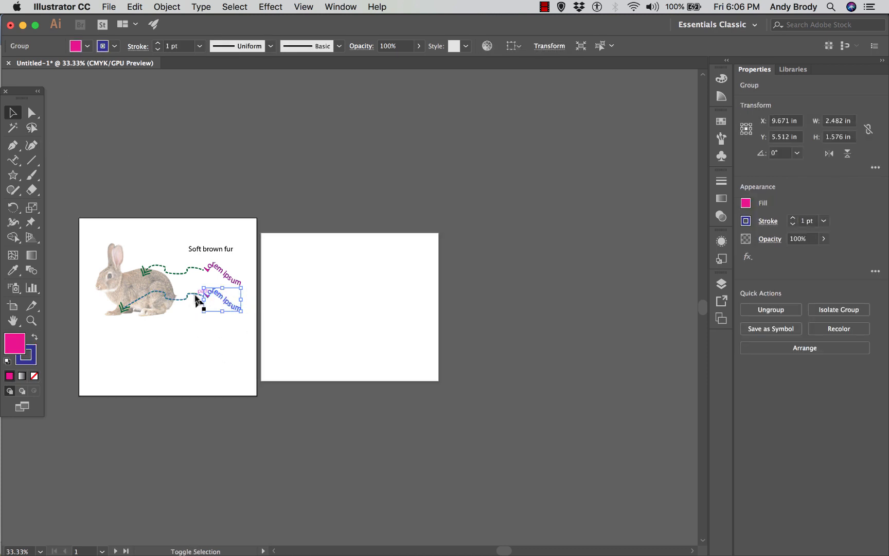
left_click(194, 296, "shift")
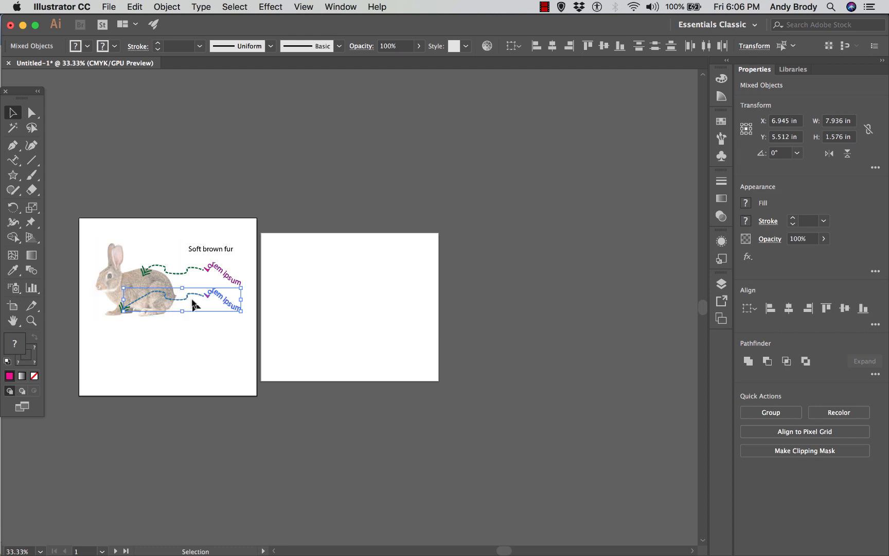
left_click_drag(198, 298, 395, 274)
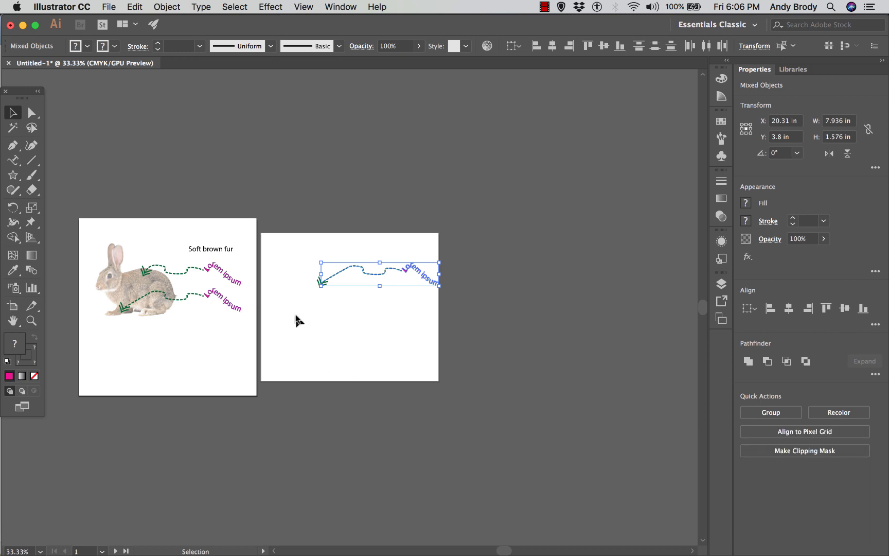
key("BackSpace")
key("a")
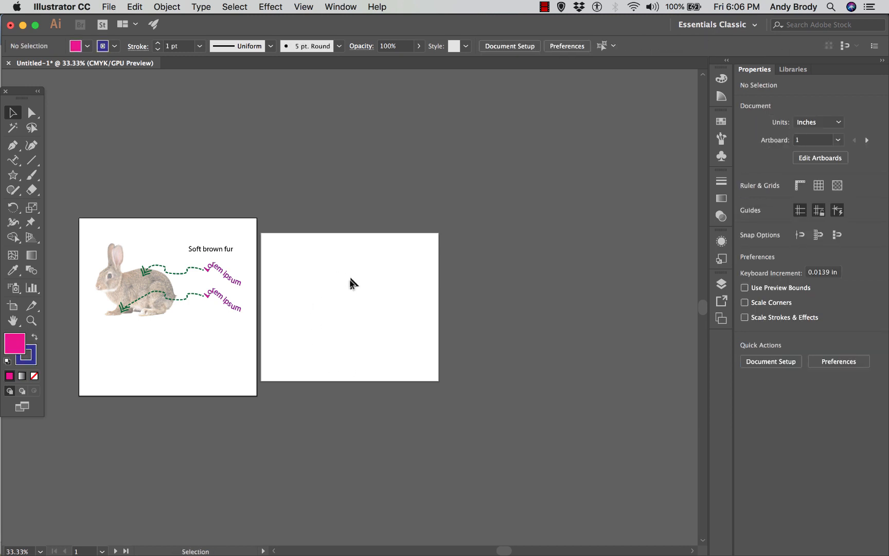
Step: Draw a slightly rotated hexagon about 2.9 in wide and 3 in high in the upper-left area of the second artboard
key("super+equal")
key("super+equal")
key("v")
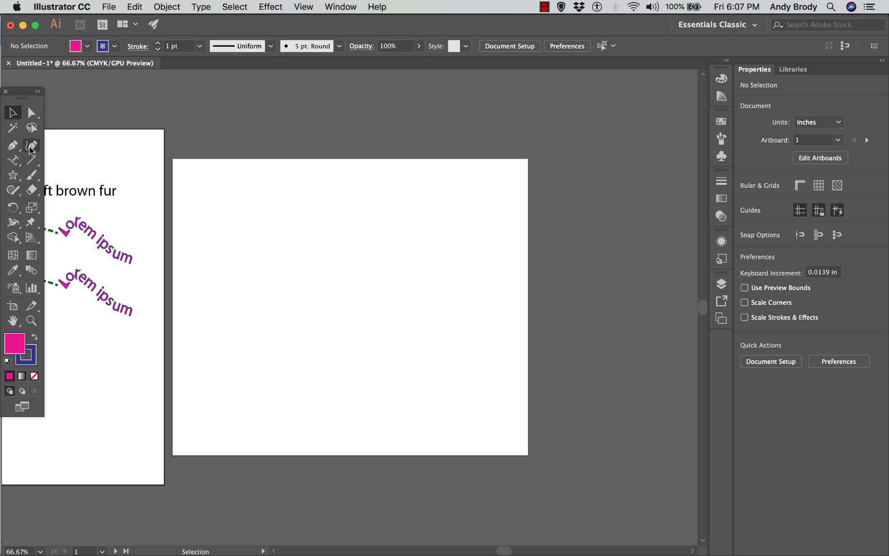
left_click(20, 179)
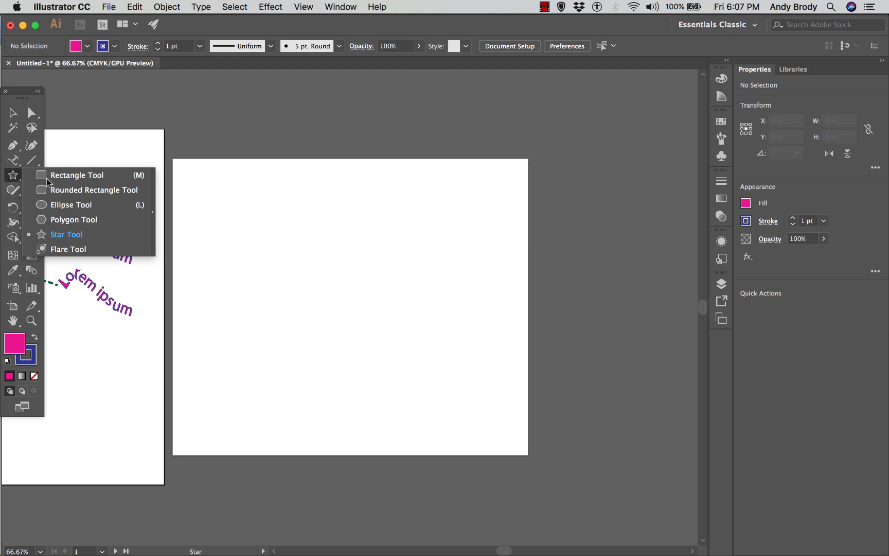
left_click(77, 223)
left_click_drag(274, 224, 317, 239)
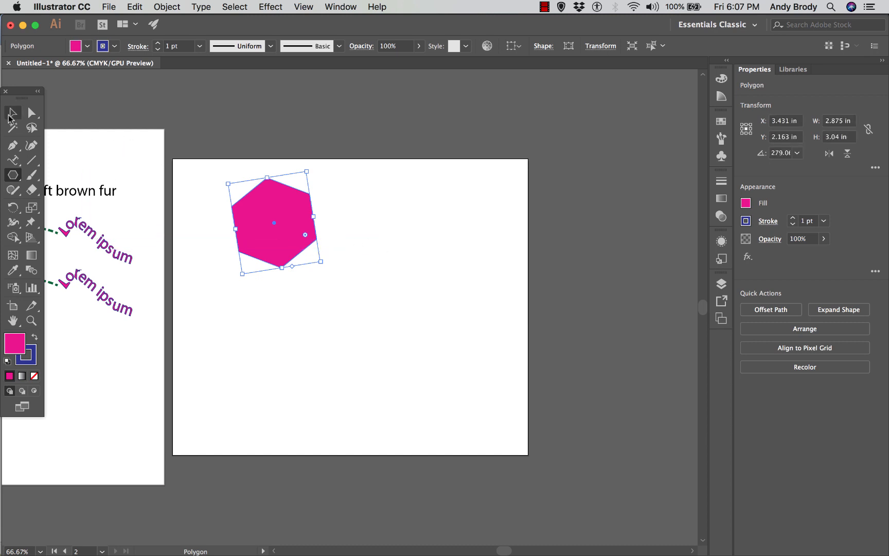
key("v")
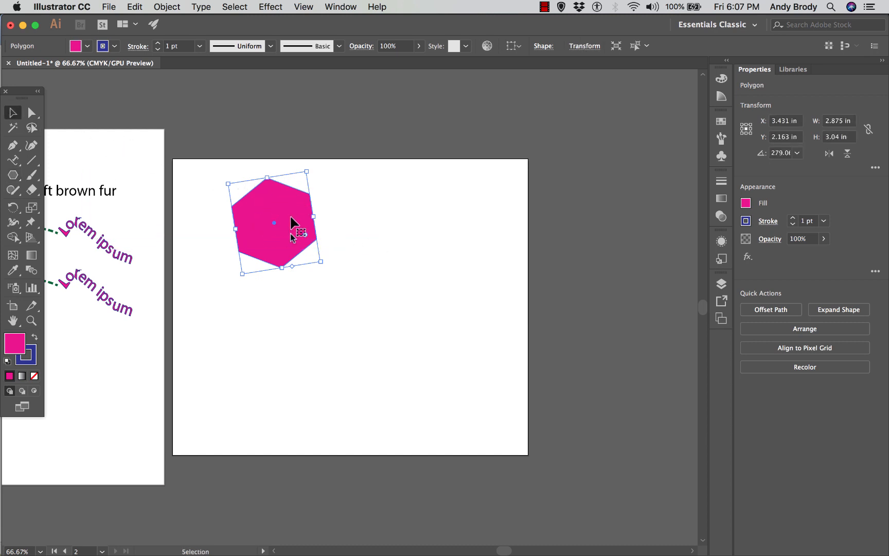
left_click(360, 231)
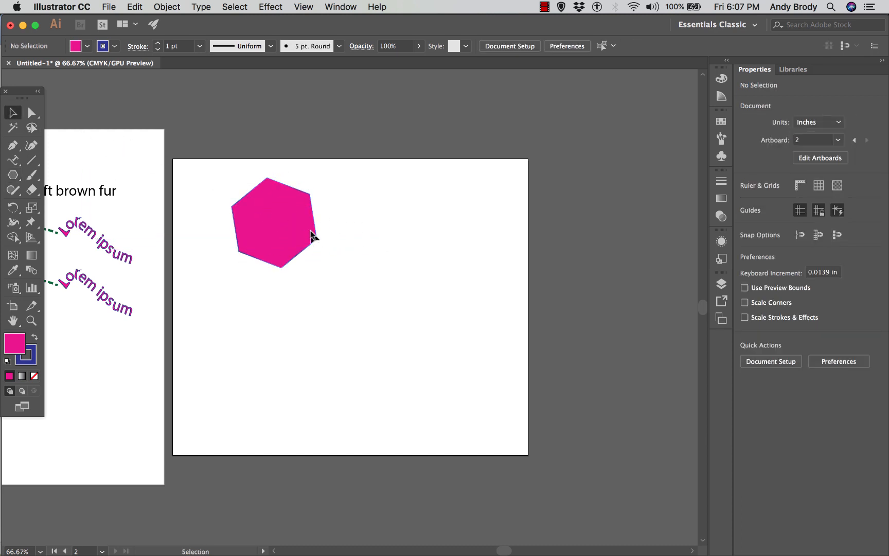
Step: Set the hexagon's fill to None
left_click(314, 237)
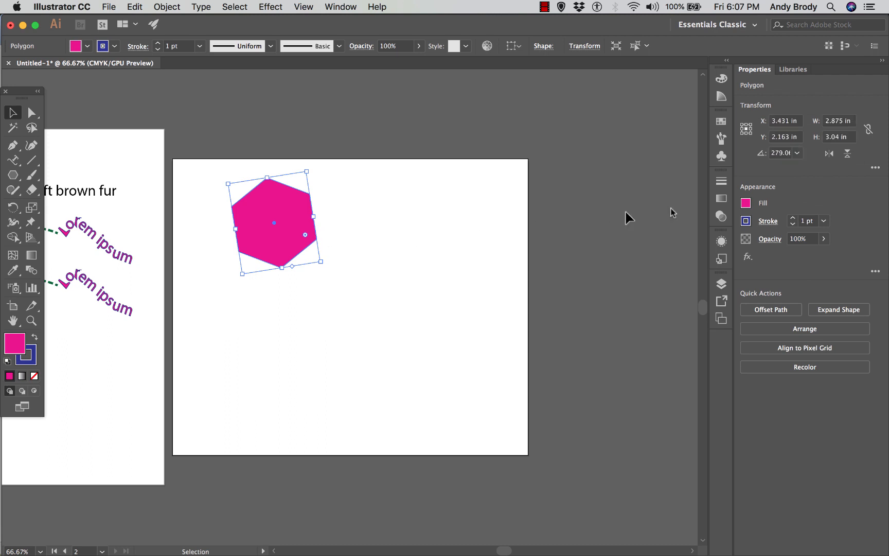
left_click(747, 204)
left_click(616, 251)
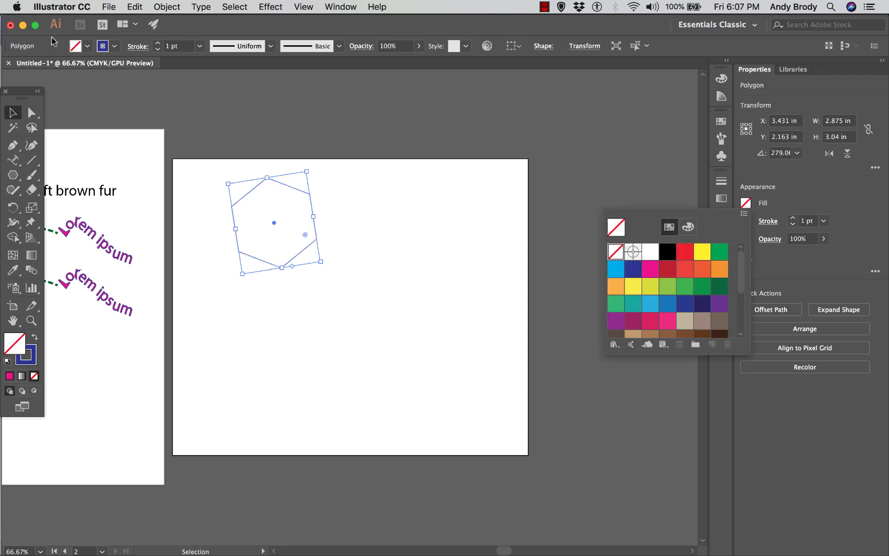
left_click(804, 193)
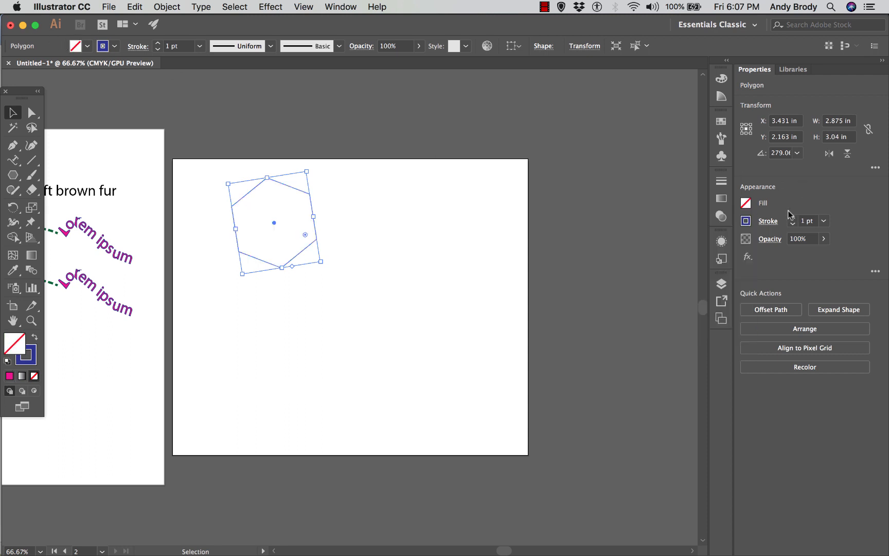
Step: Give the hexagon a yellow-orange gradient stroke, try a 6 pt weight, and set it to 9 pt
left_click(746, 221)
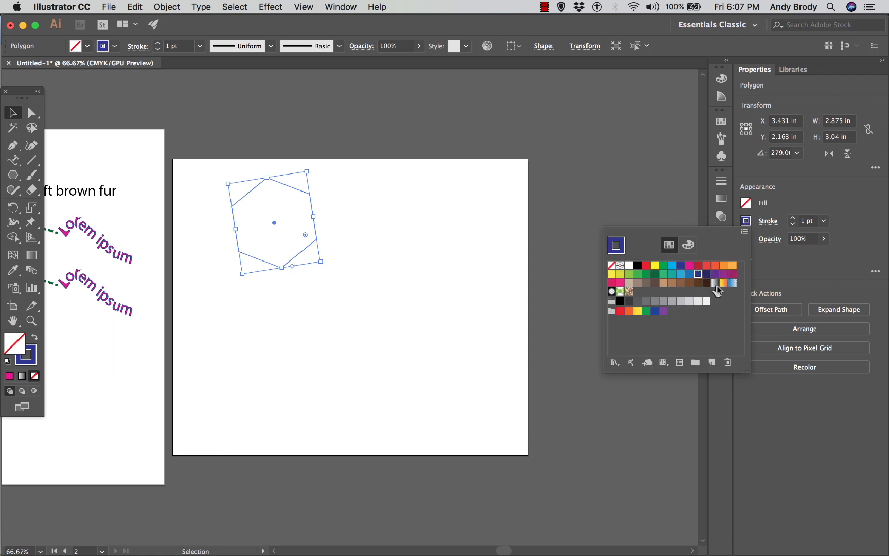
left_click(724, 282)
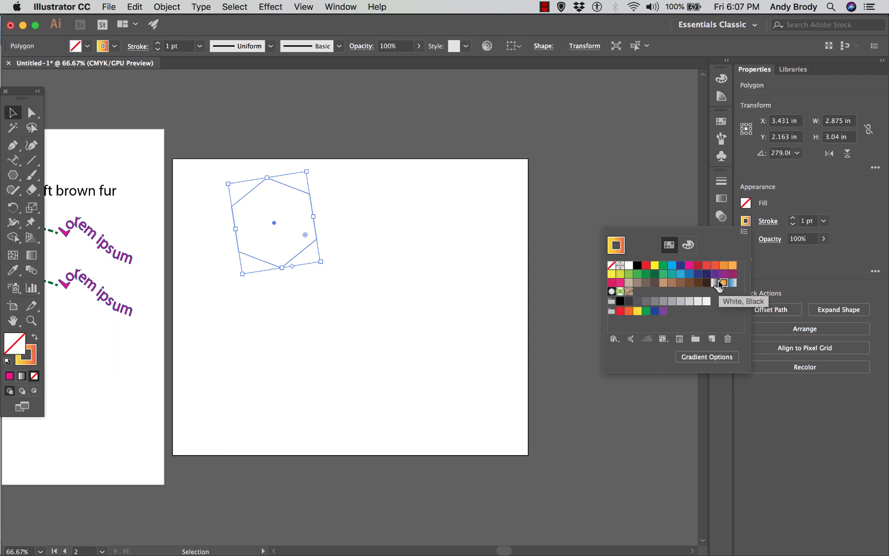
left_click(825, 220)
left_click(824, 221)
left_click(844, 346)
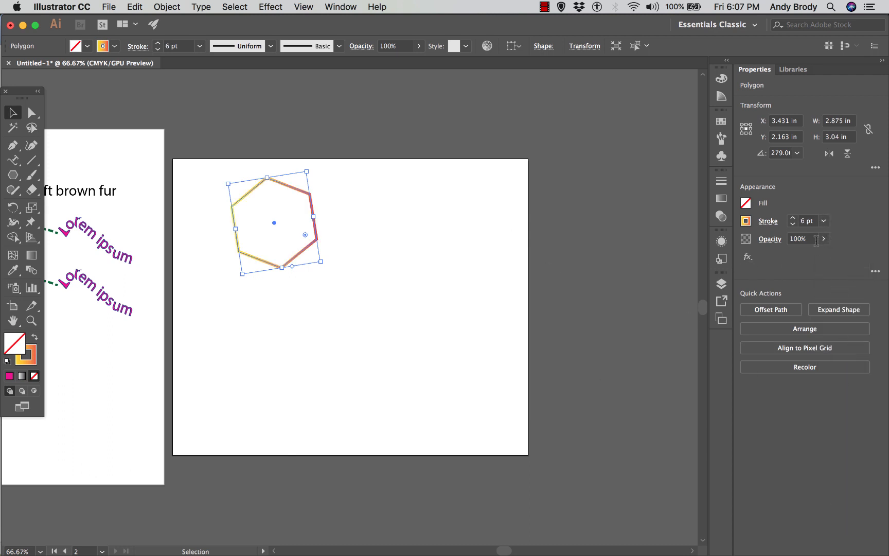
left_click(824, 221)
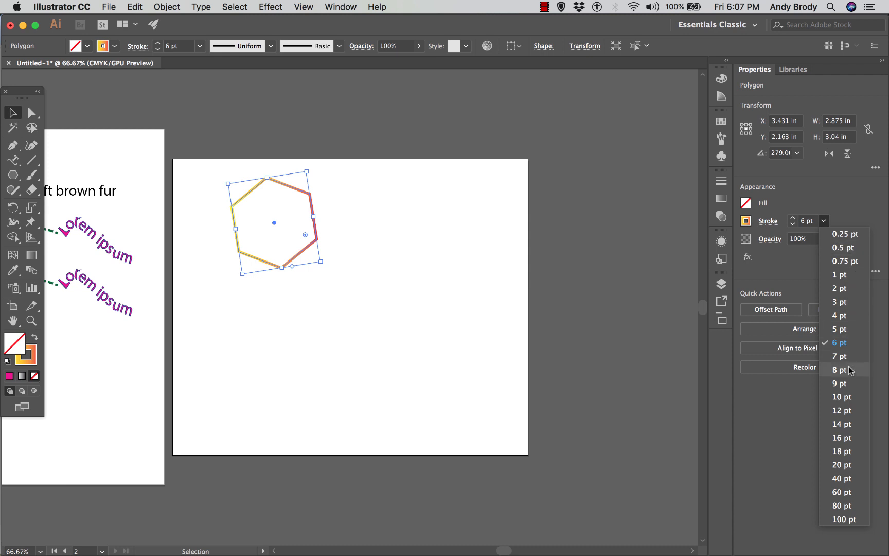
left_click(849, 383)
left_click(436, 211)
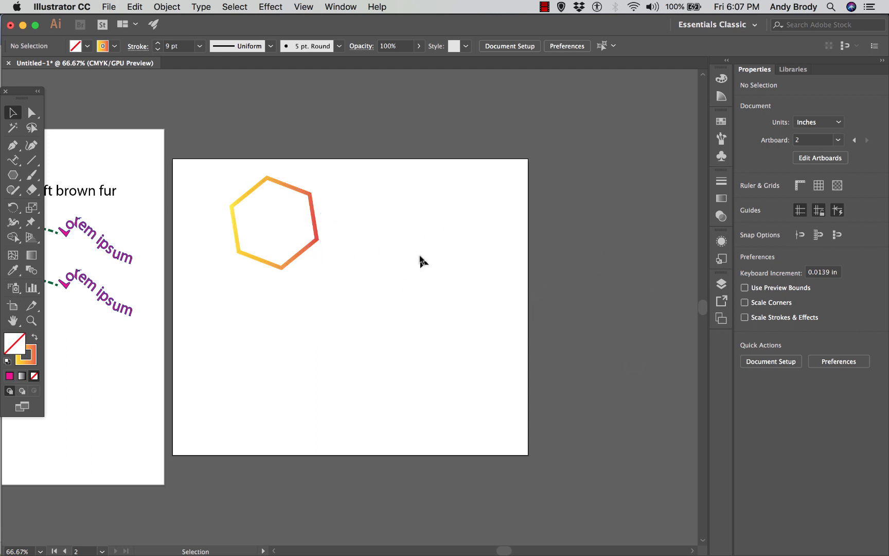
Step: Show the available brushes for the selected hexagon and apply the Basic brush to its stroke
left_click(314, 234)
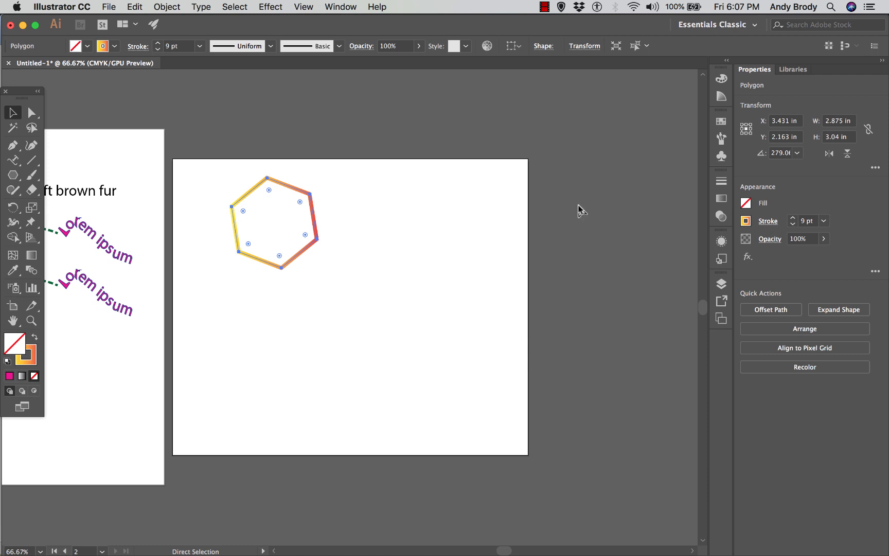
key("super+1")
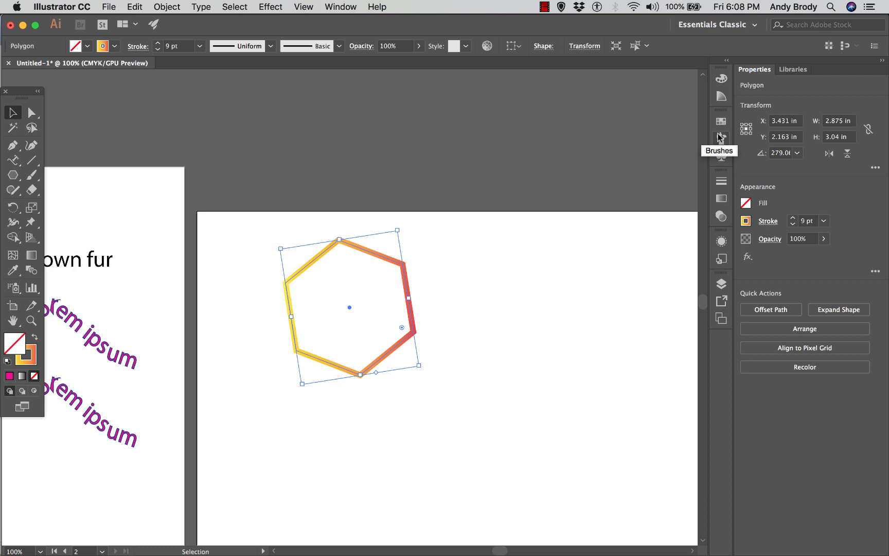
left_click(722, 139)
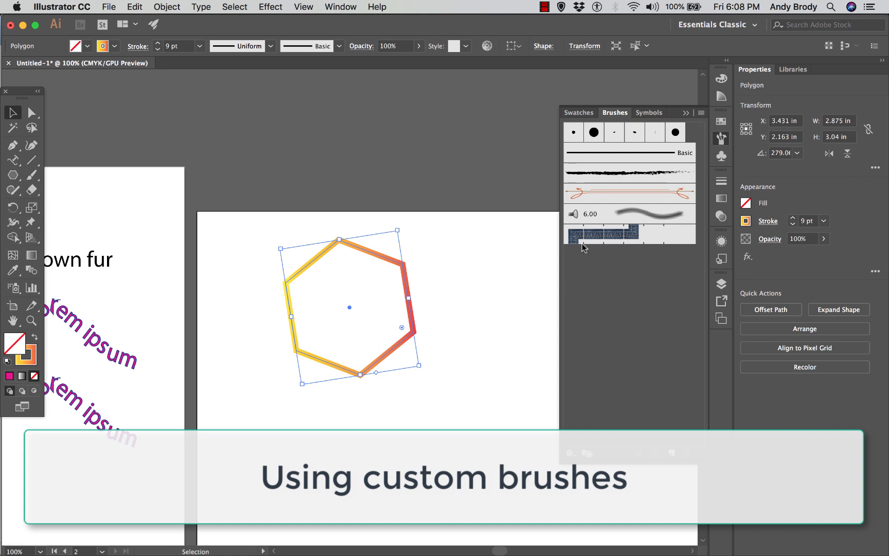
left_click(269, 47)
left_click(318, 47)
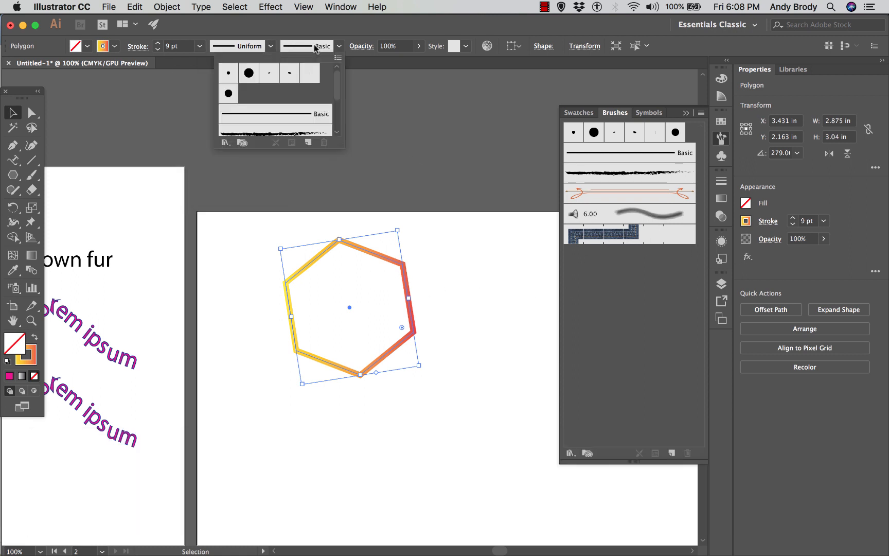
left_click(281, 114)
Step: Change the hexagon's stroke color to black and apply the rough charcoal-style art brush to it
left_click(114, 46)
left_click(114, 46)
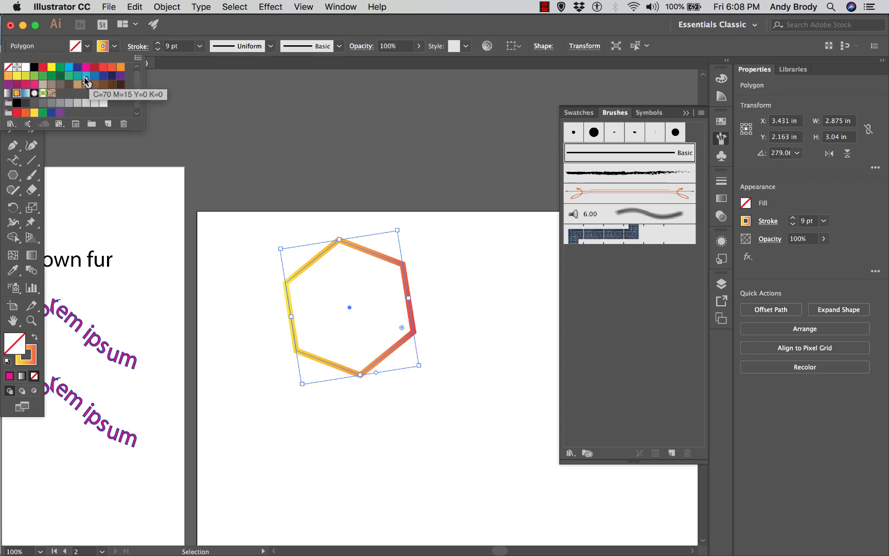
left_click(33, 68)
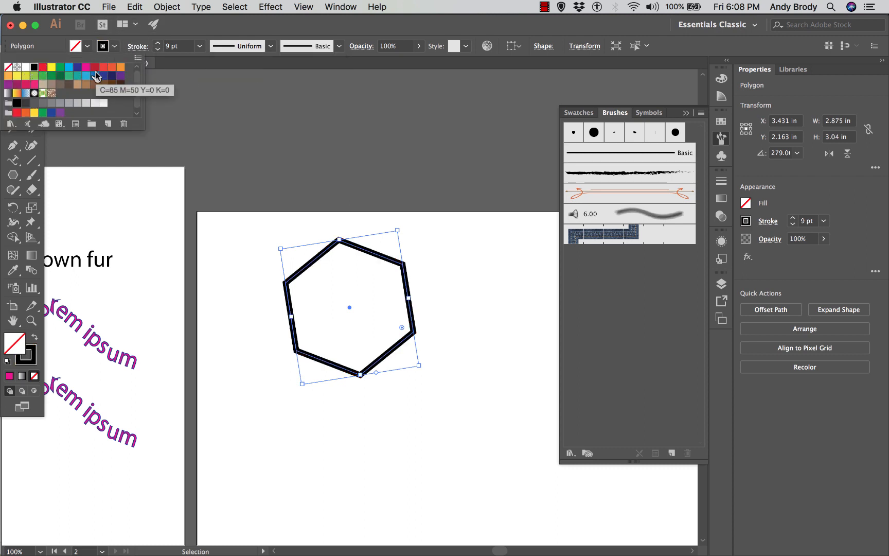
left_click(513, 280)
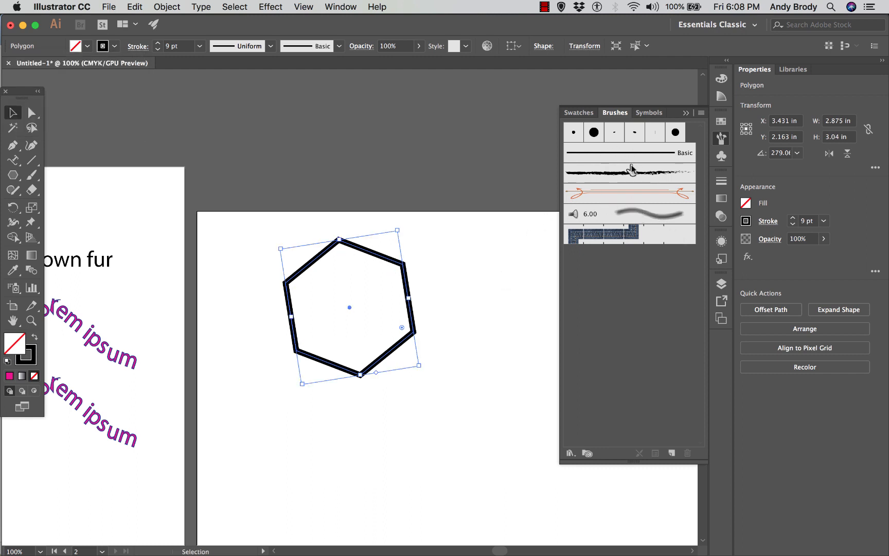
left_click(634, 178)
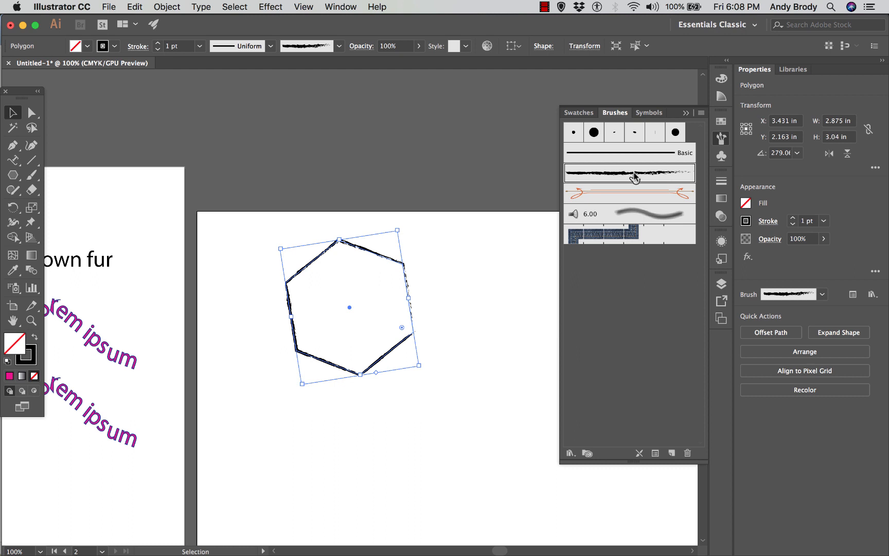
Step: Apply the 6.00 bristle brush to the hexagon's stroke
left_click(645, 215)
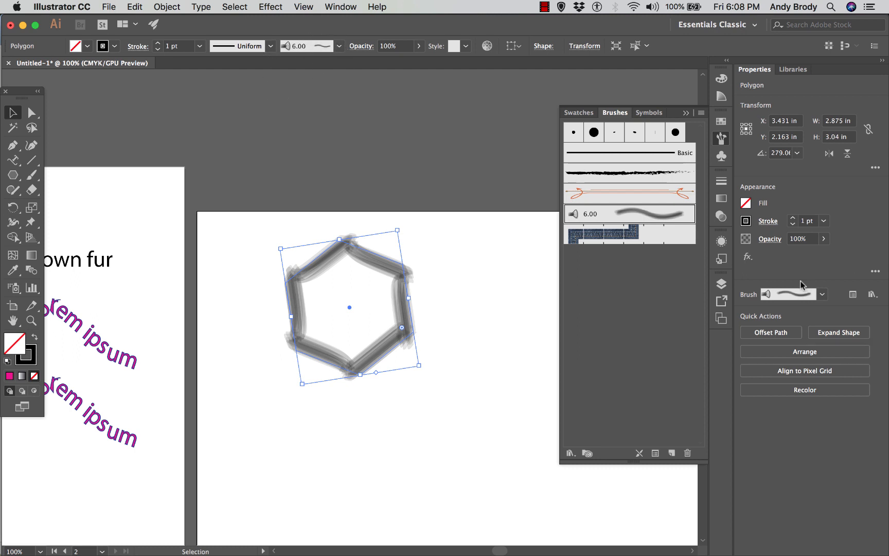
left_click(822, 295)
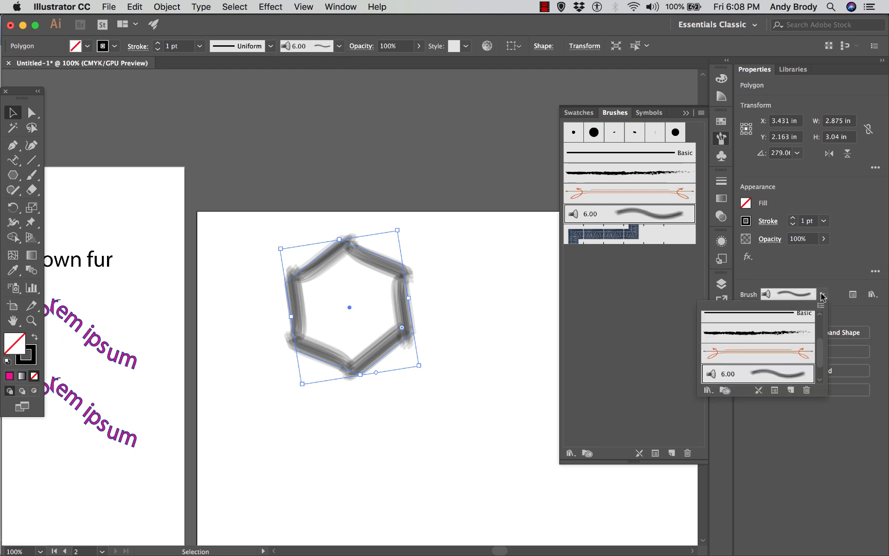
left_click(822, 295)
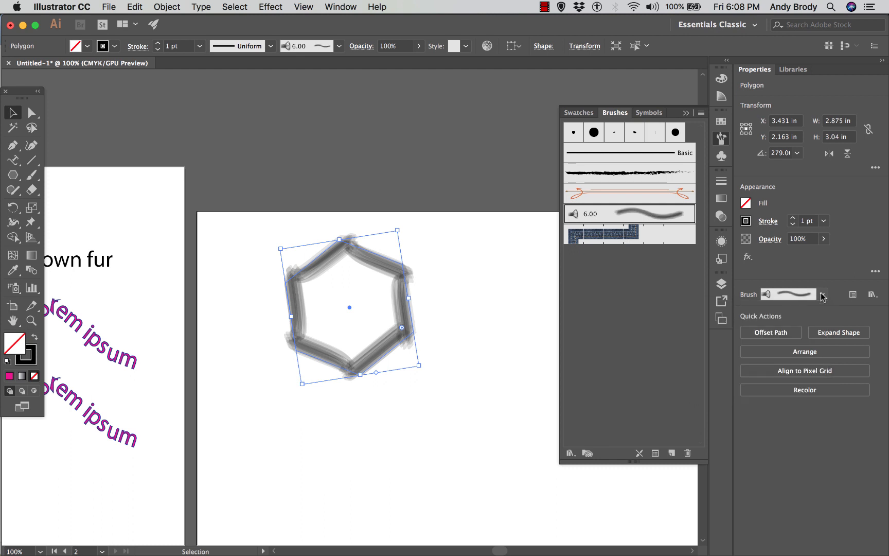
left_click(339, 46)
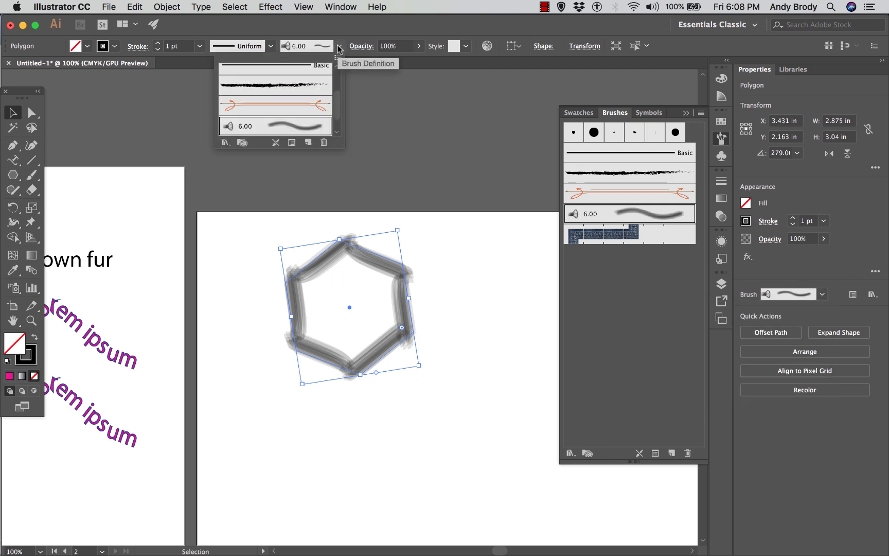
left_click(339, 47)
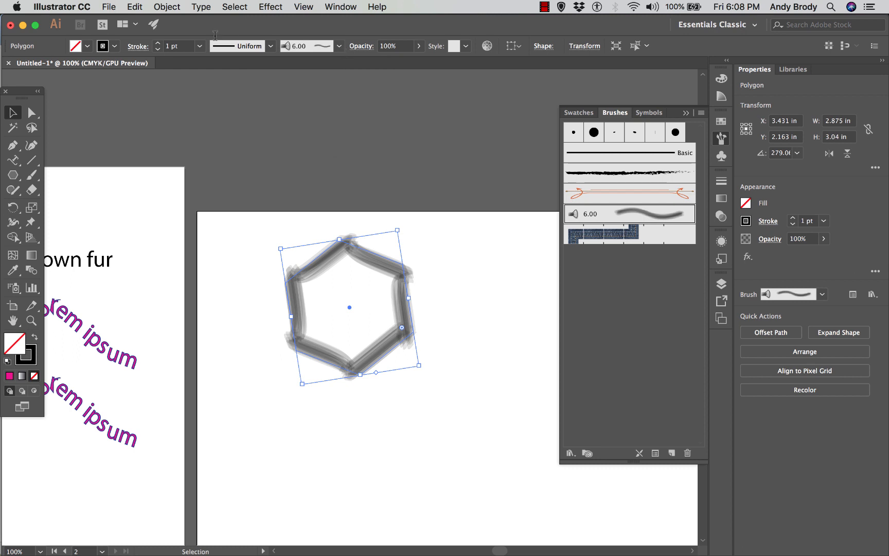
Step: Try stroke weights of 0.5 pt and 6 pt on the bristle-brushed hexagon and return it to 0.5 pt
left_click(199, 46)
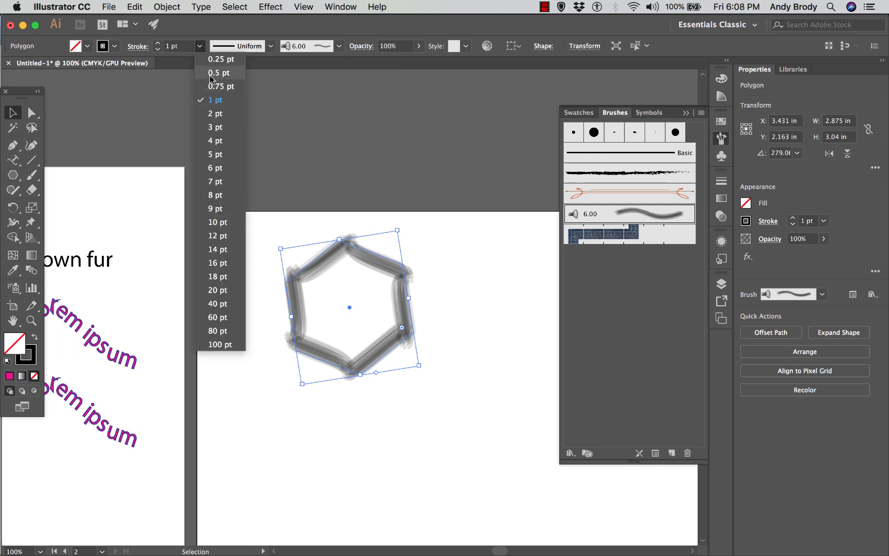
left_click(211, 84)
left_click(200, 47)
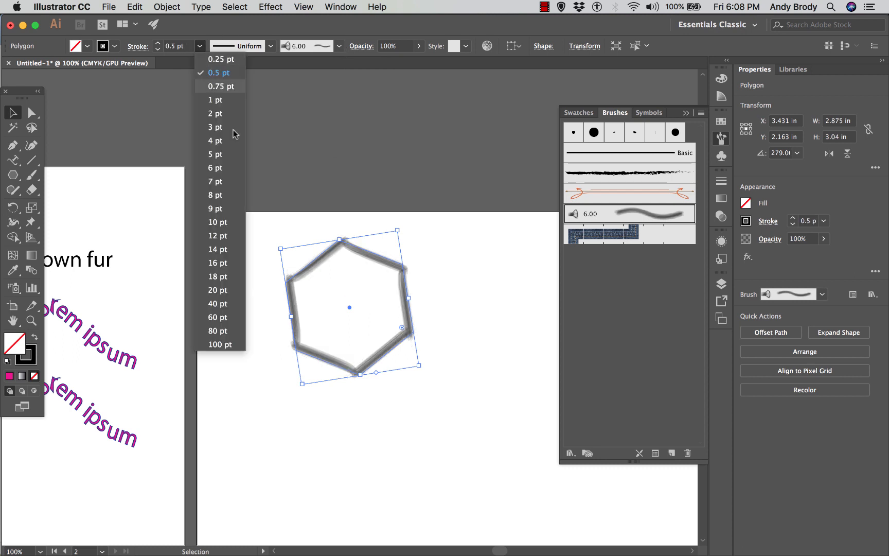
left_click(217, 169)
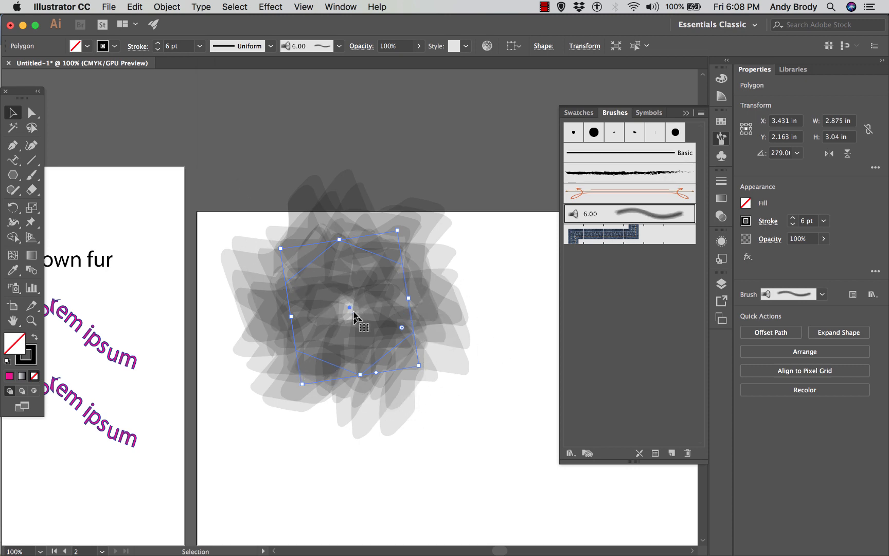
left_click(199, 46)
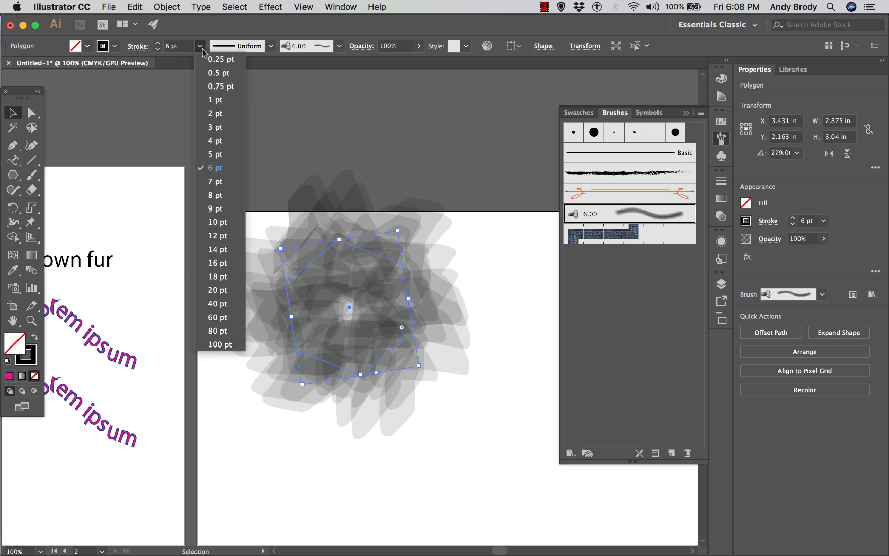
left_click(217, 75)
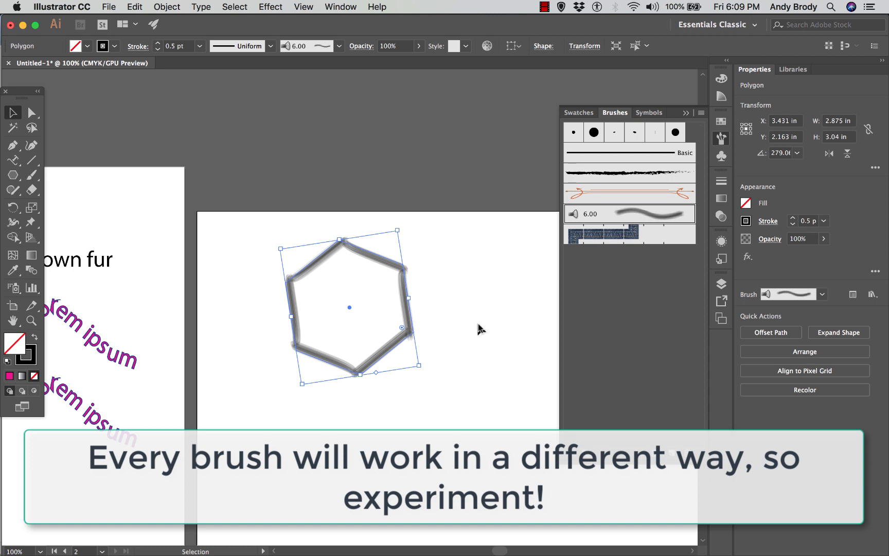
Step: Load the Artistic_Watercolor brush library and arrange it beside the Brushes panel, lengthened to show all its brushes
left_click(571, 457)
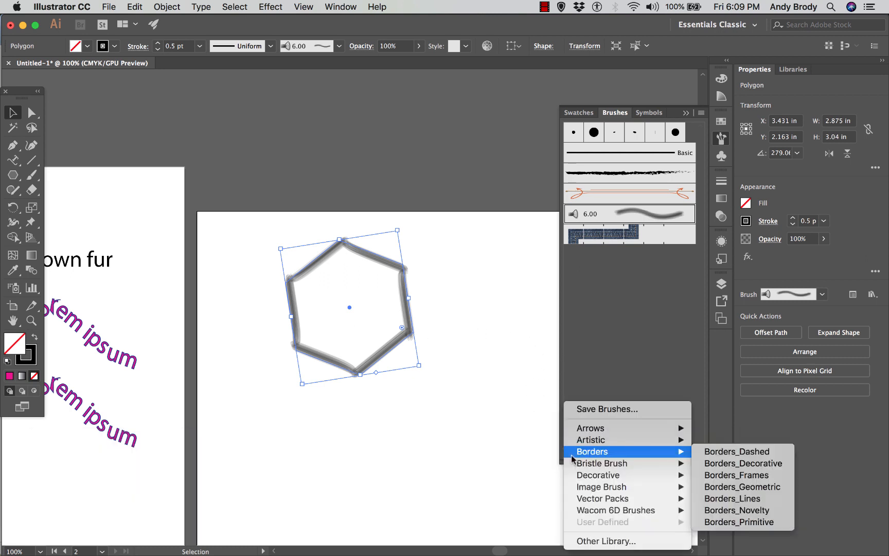
mouse_move(590, 443)
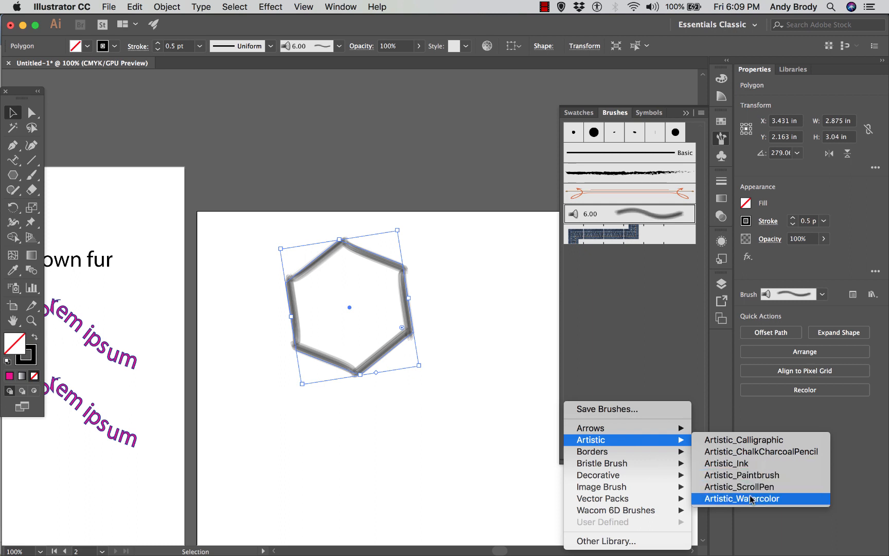
mouse_move(629, 453)
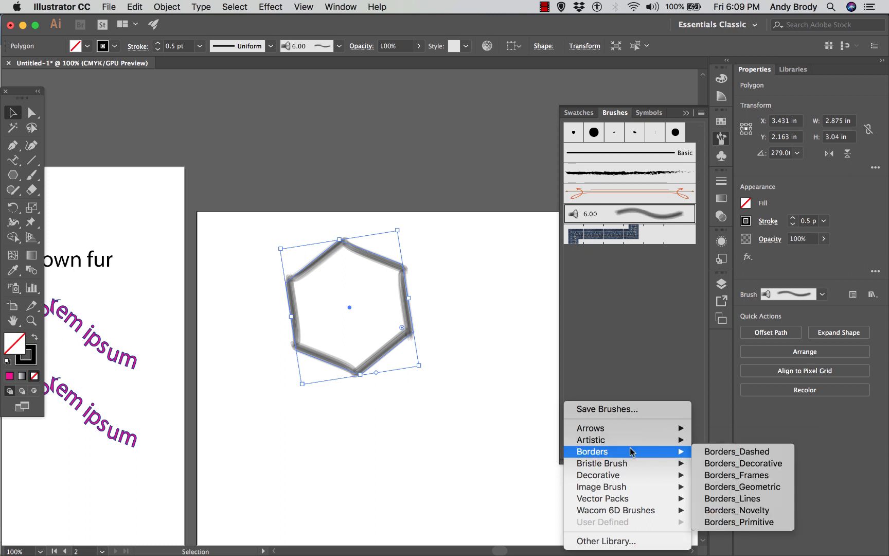
mouse_move(665, 440)
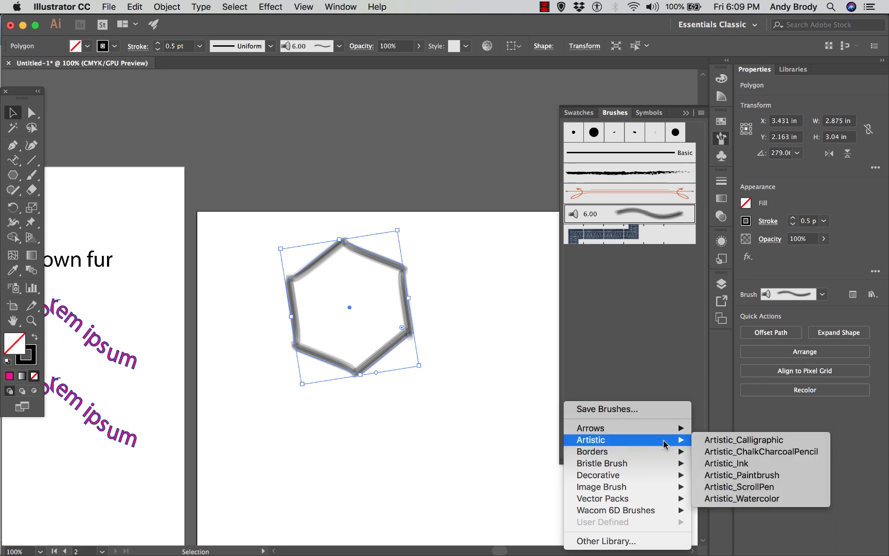
left_click(747, 500)
left_click_drag(462, 261, 500, 108)
mouse_move(553, 190)
left_mouse_down()
mouse_move(556, 459)
mouse_move(552, 447)
left_mouse_up()
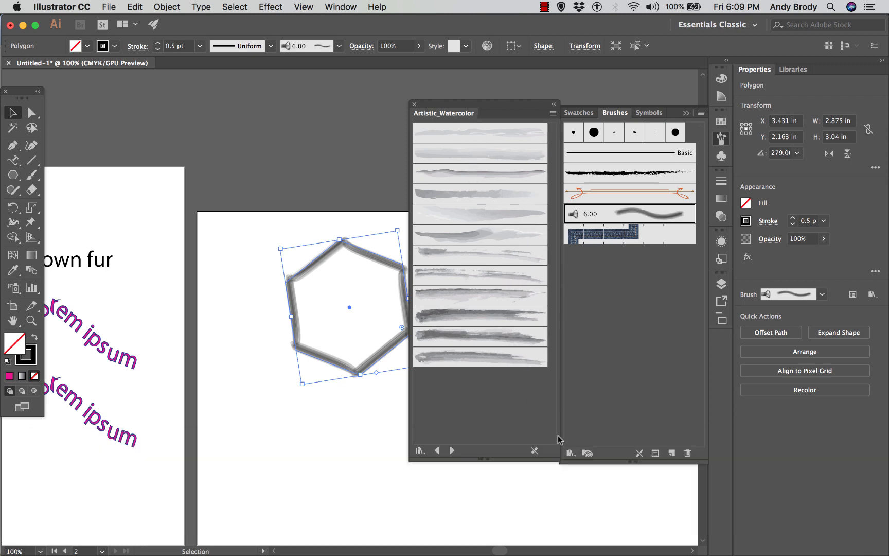
left_click(574, 456)
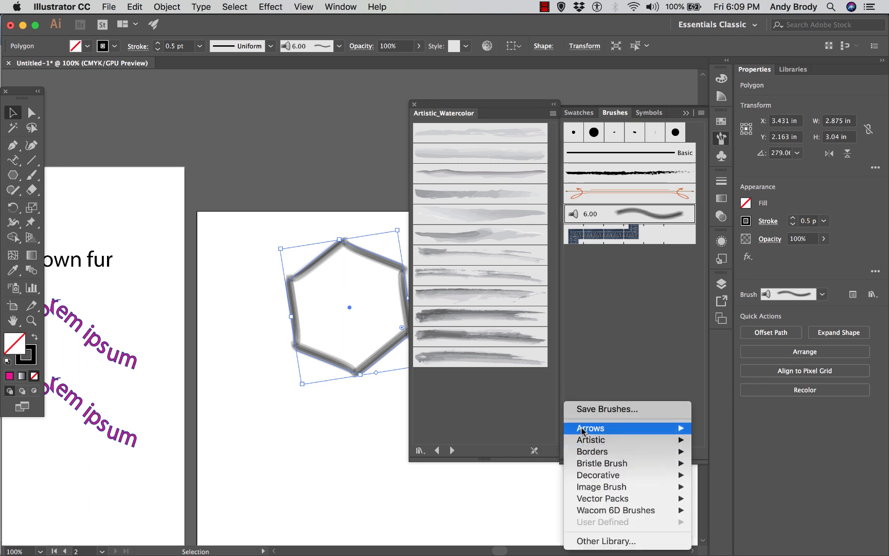
mouse_move(610, 515)
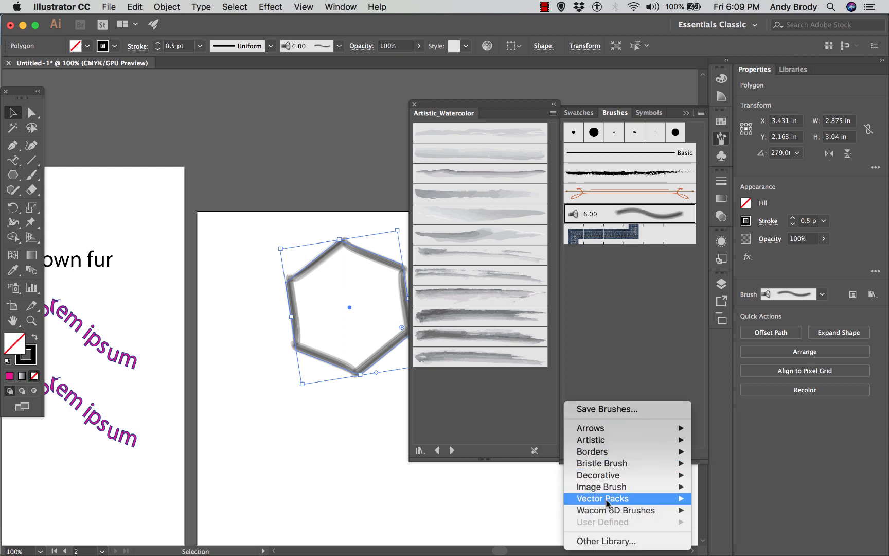
left_click(499, 420)
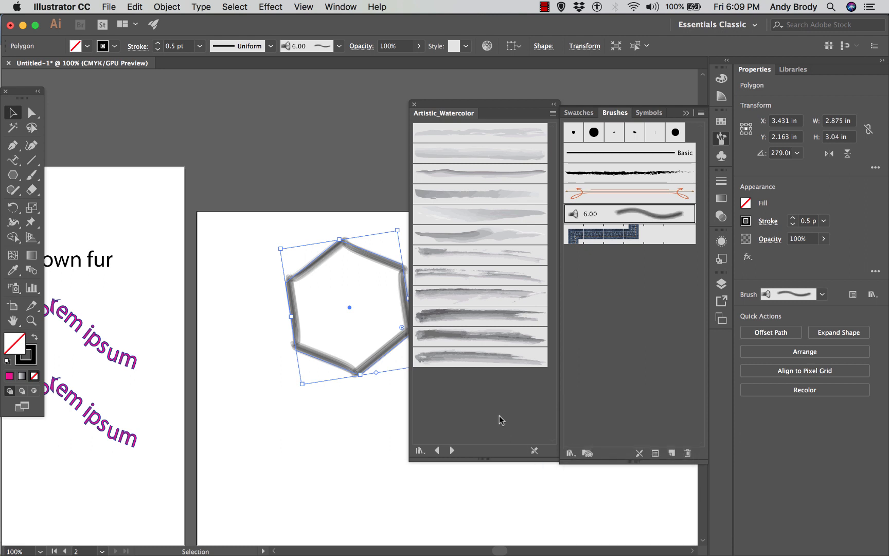
Step: Apply the last brush in the Artistic_Watercolor library to the hexagon and widen the shape to about 4.3 by 3.4 in
left_click(455, 353)
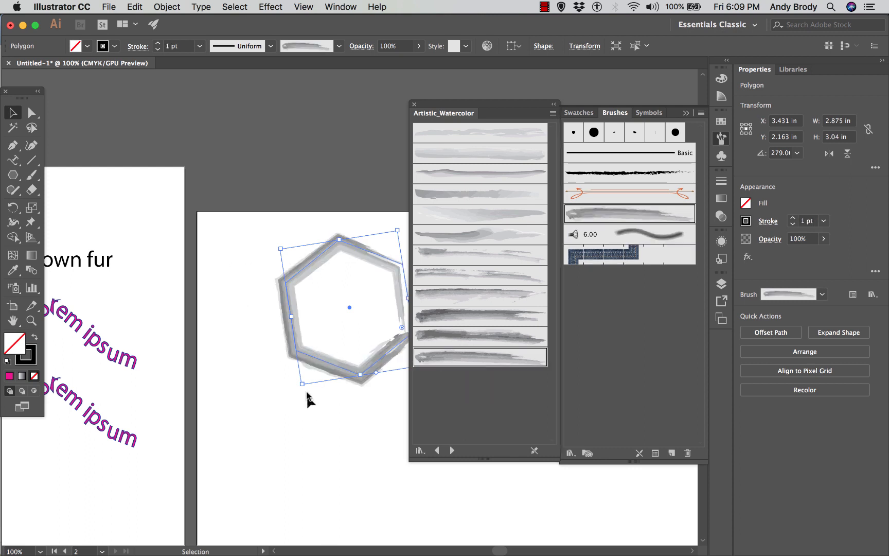
left_click_drag(302, 383, 243, 410)
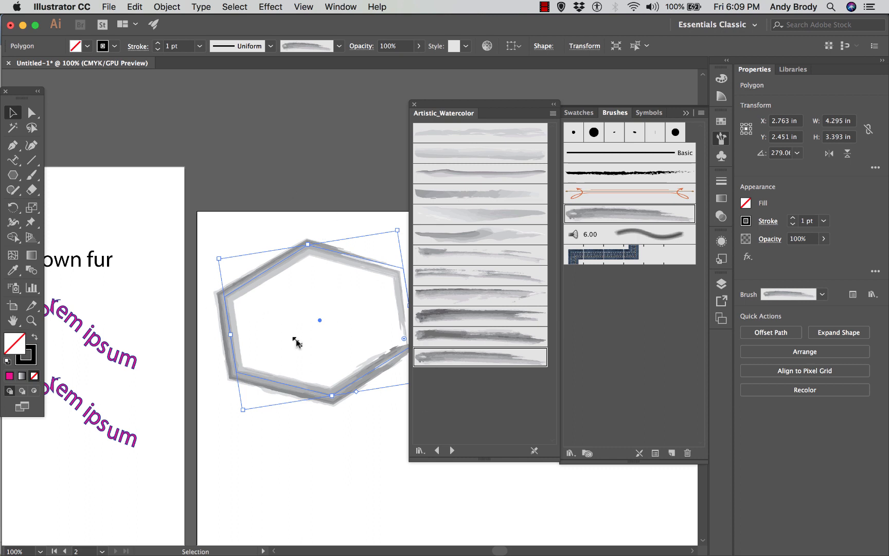
Step: Try Watercolor Stroke 5 and Watercolor Stroke 4 on the hexagon and reapply the lighter watercolor brush
left_click(435, 336)
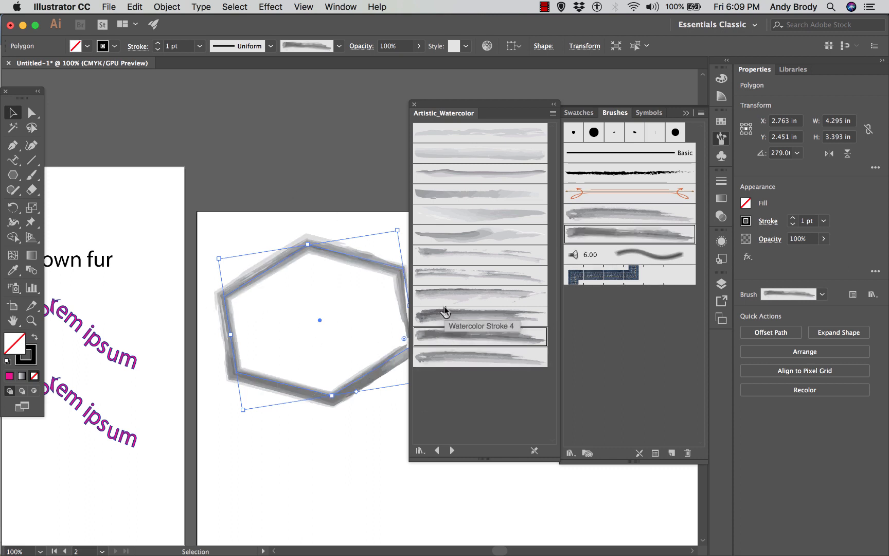
left_click(445, 314)
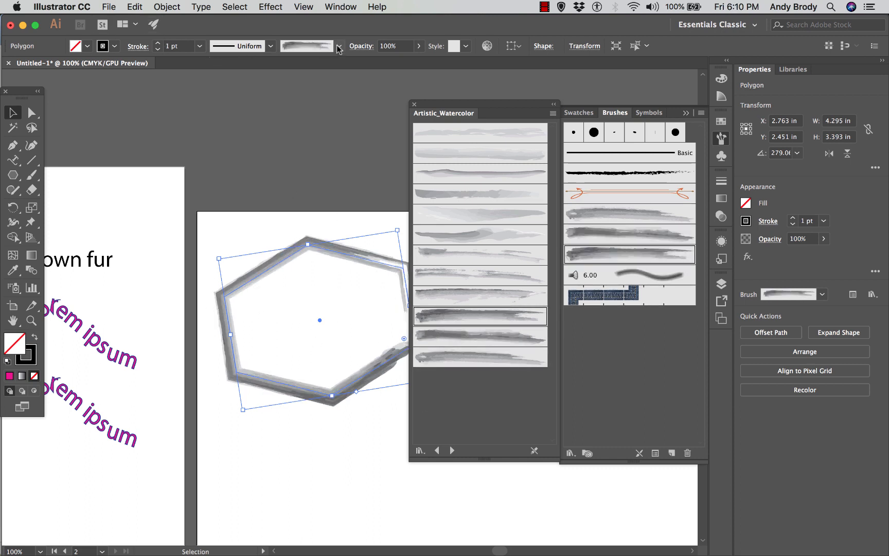
left_click(339, 47)
left_click(295, 108)
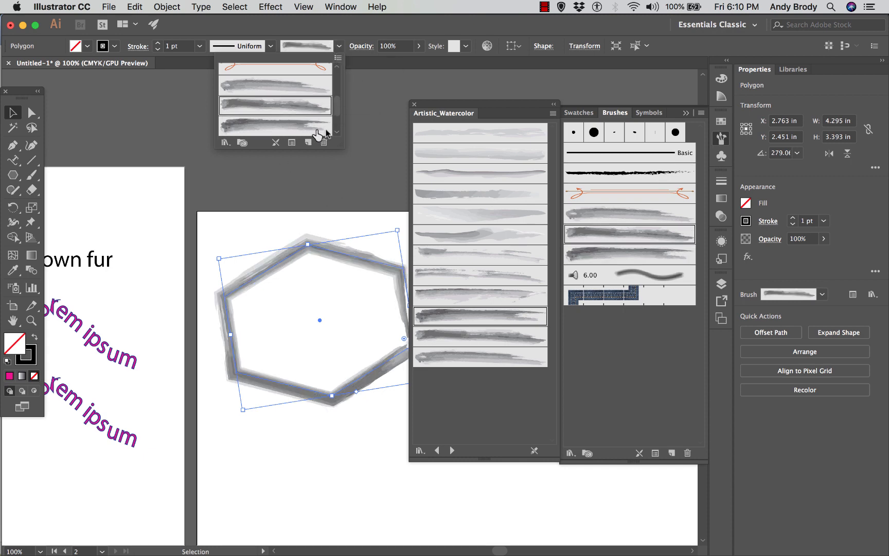
left_click(250, 84)
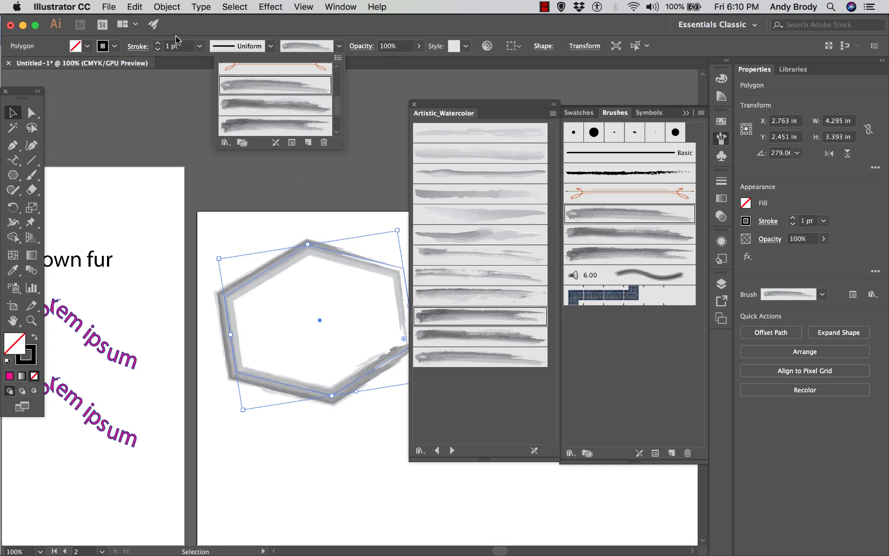
Step: Try a 7 pt stroke weight on the watercolor hexagon and set it to 2 pt
left_click(199, 46)
left_click(216, 180)
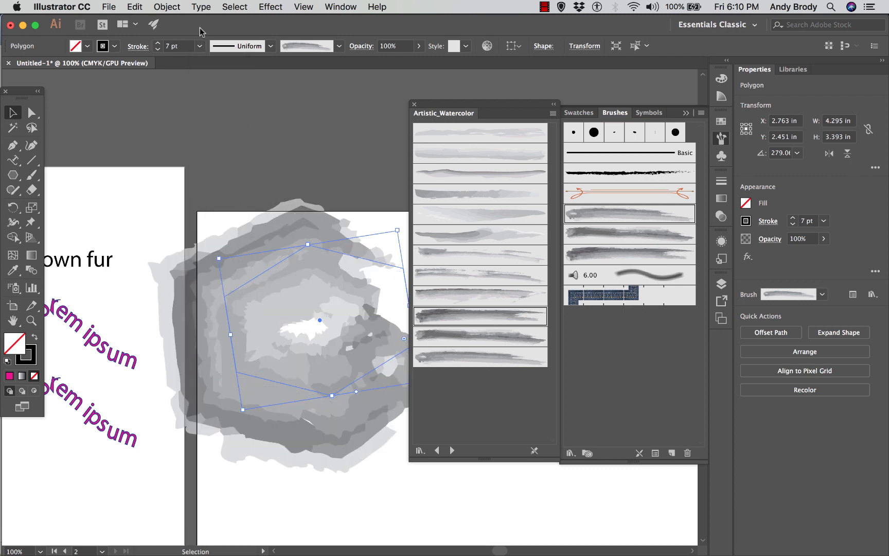
left_click(200, 46)
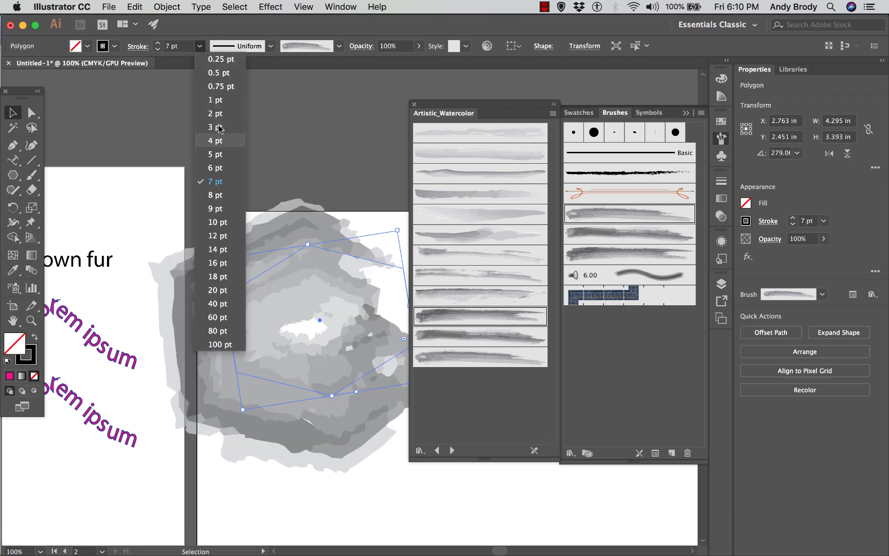
left_click(232, 113)
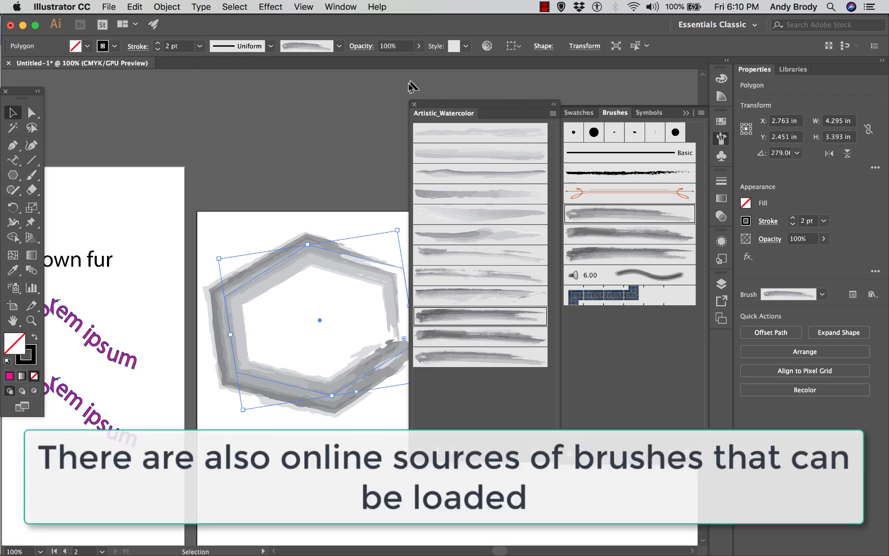
Step: Close the Artistic_Watercolor library, return the hexagon's stroke to the Basic brush and collapse the Brushes panel
left_click(414, 105)
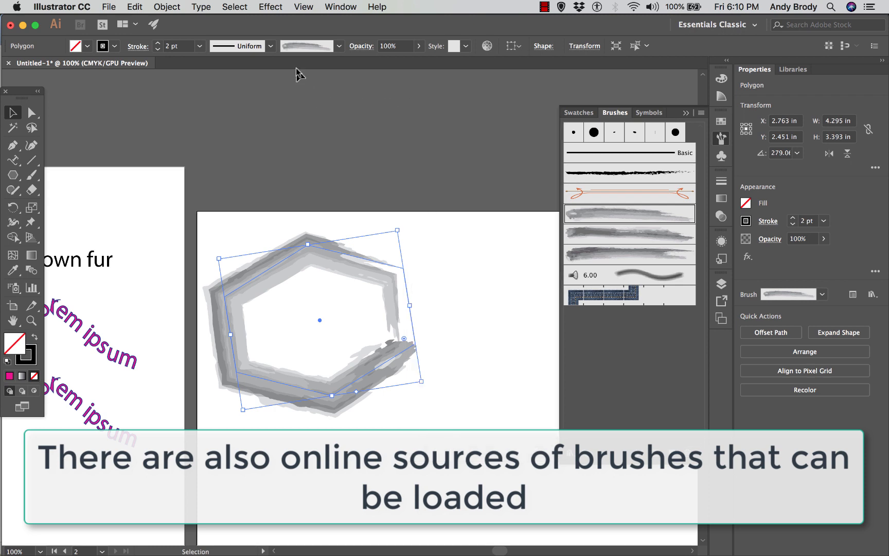
left_click(339, 46)
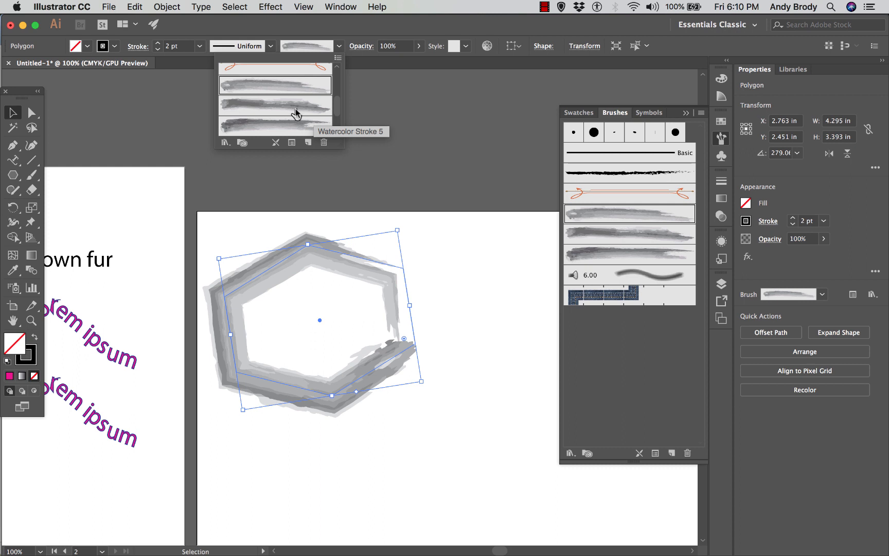
scroll(296, 108, "up", 5)
left_click(307, 118)
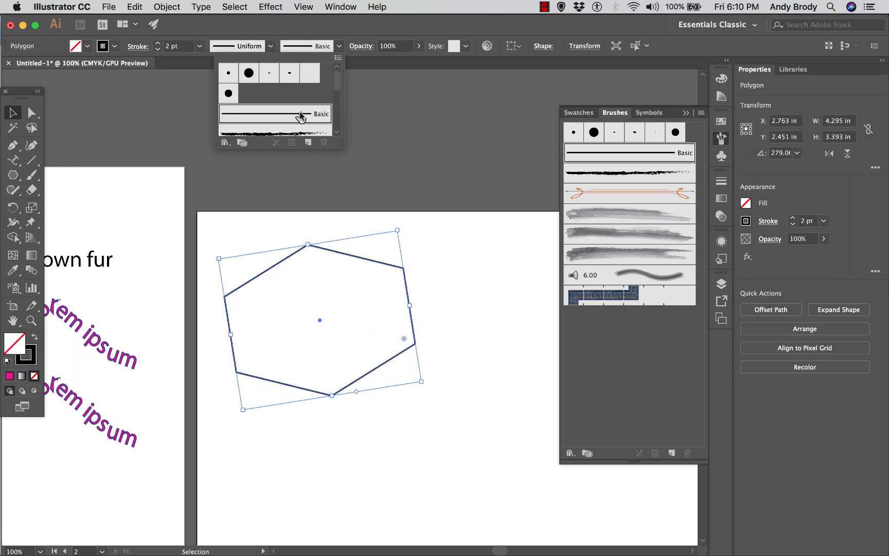
left_click(465, 263)
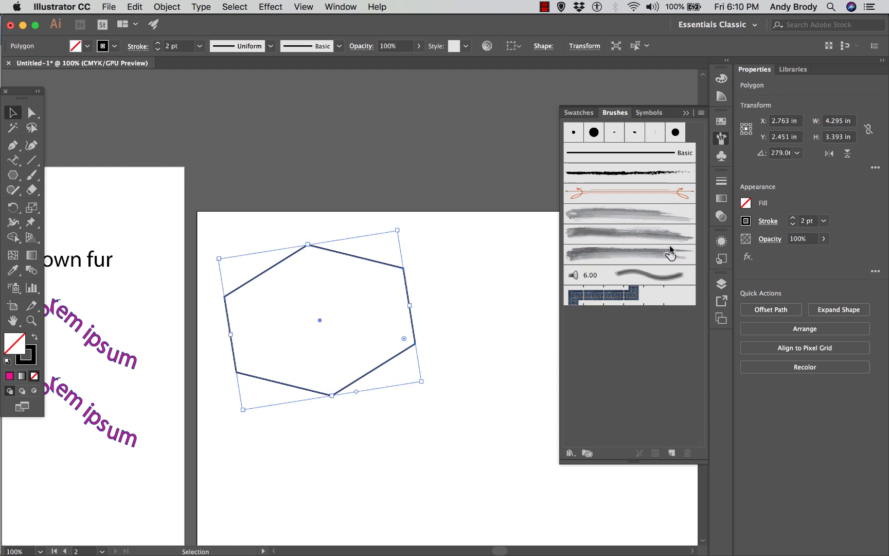
left_click(683, 114)
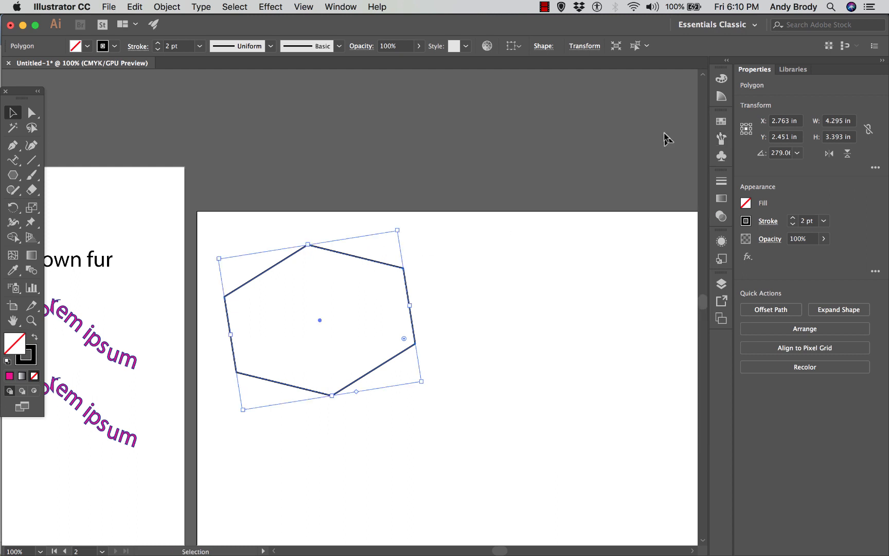
Step: Open the Russian Poster Art swatch library, move its panel above the hexagon and enlarge it to show every colour group
left_click(721, 122)
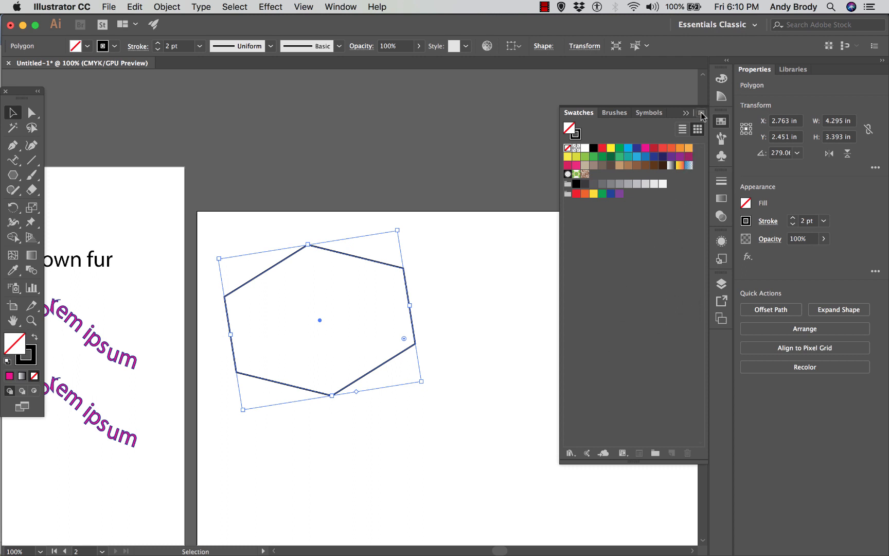
left_click(570, 454)
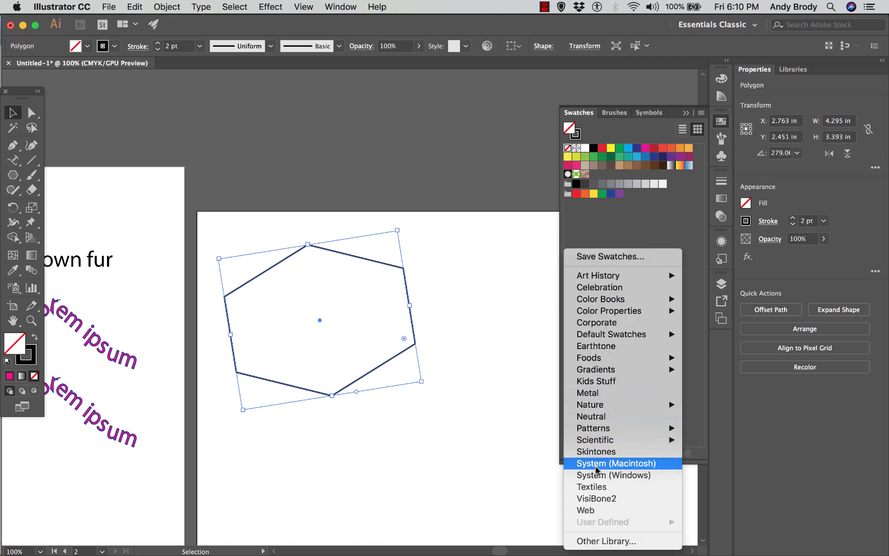
mouse_move(581, 298)
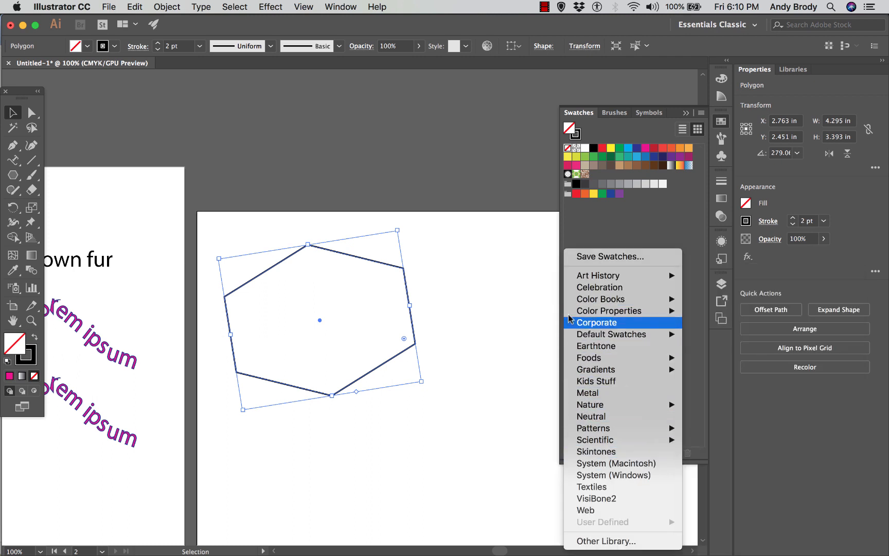
mouse_move(586, 274)
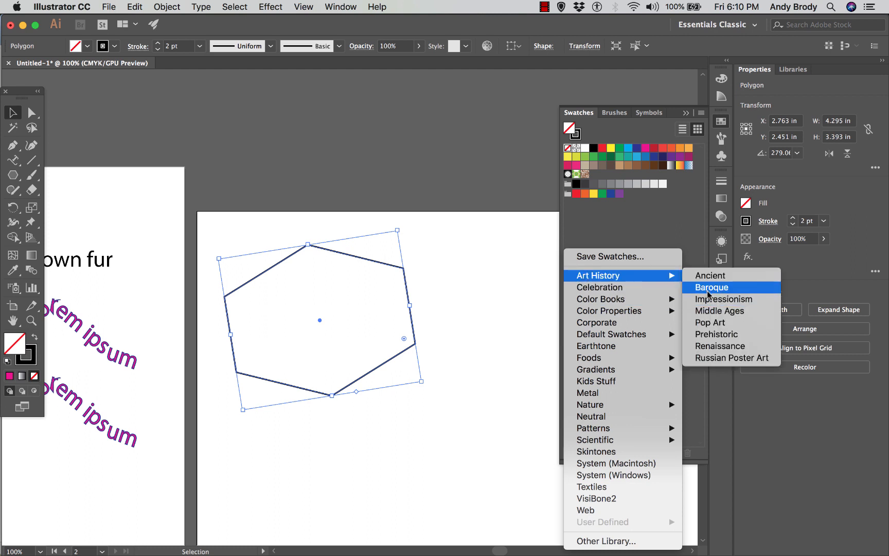
left_click(729, 359)
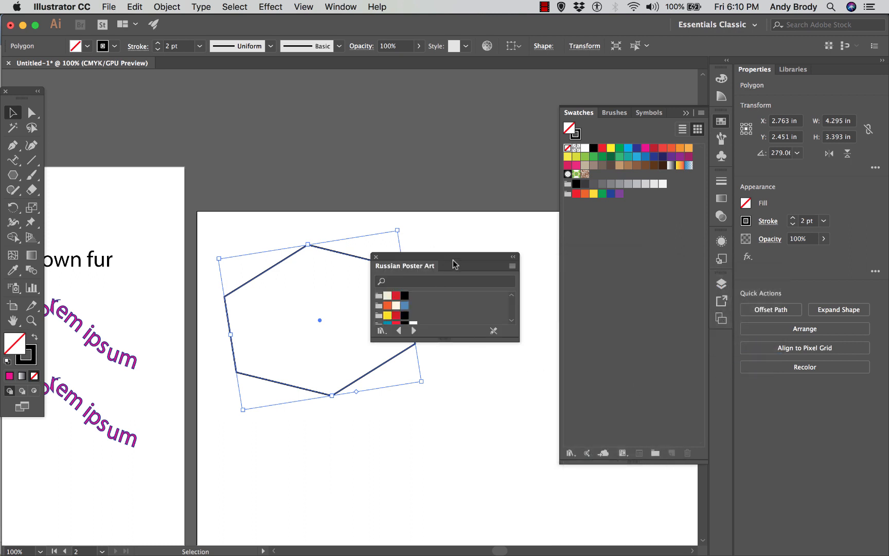
left_click_drag(457, 263, 492, 138)
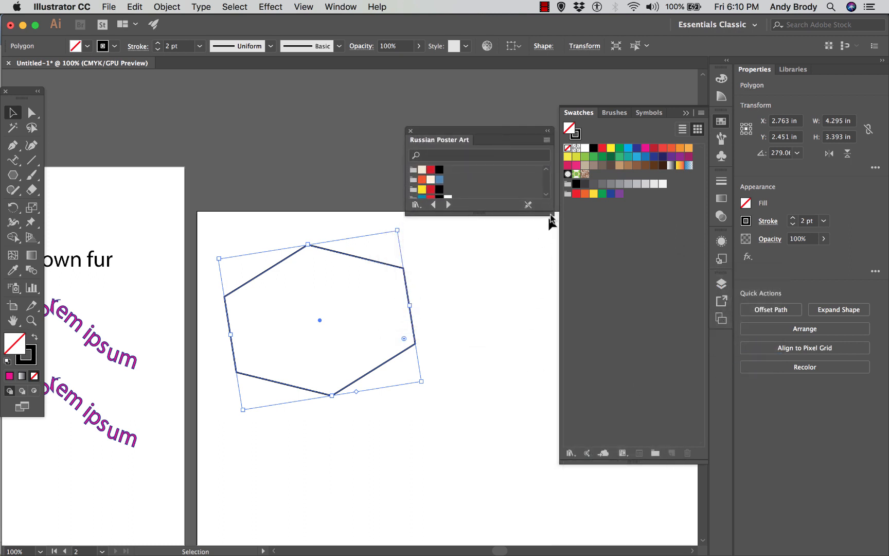
left_click_drag(547, 214, 550, 425)
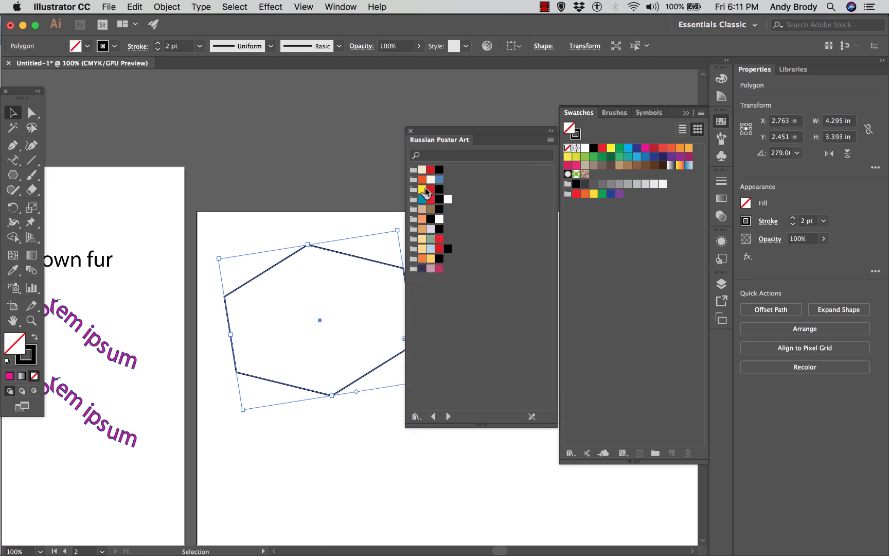
Step: Try the orange and red Russian Poster Art swatches as the hexagon's fill and settle on the yellow one
left_click(421, 179)
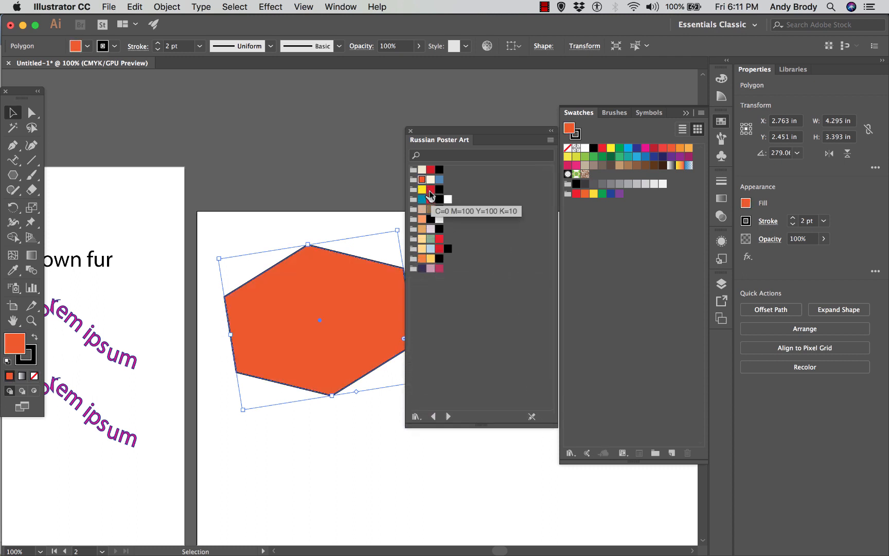
left_click(430, 191)
left_click(421, 190)
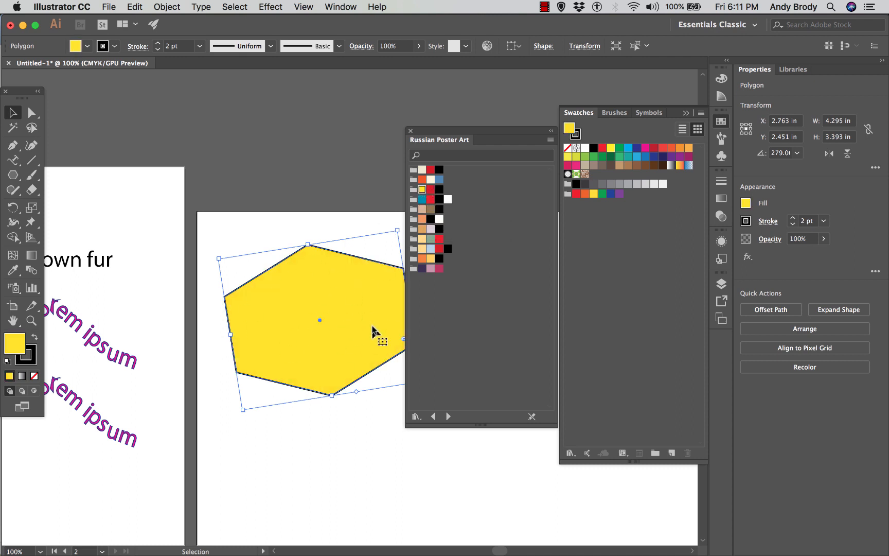
Step: Browse the swatch libraries following Russian Poster Art, from Celebration through DIC Color Guide and FOCOLTONE to HKS E Process
left_click(450, 421)
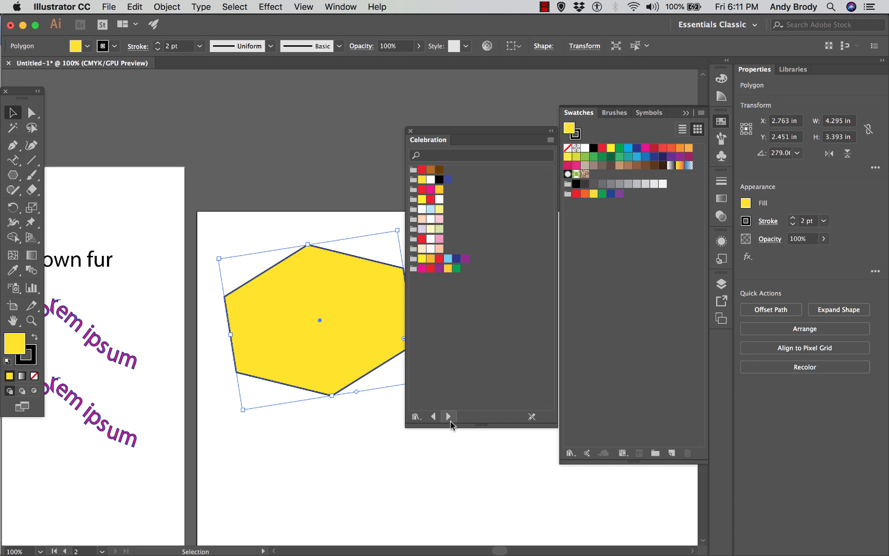
left_click(448, 419)
left_click(447, 417)
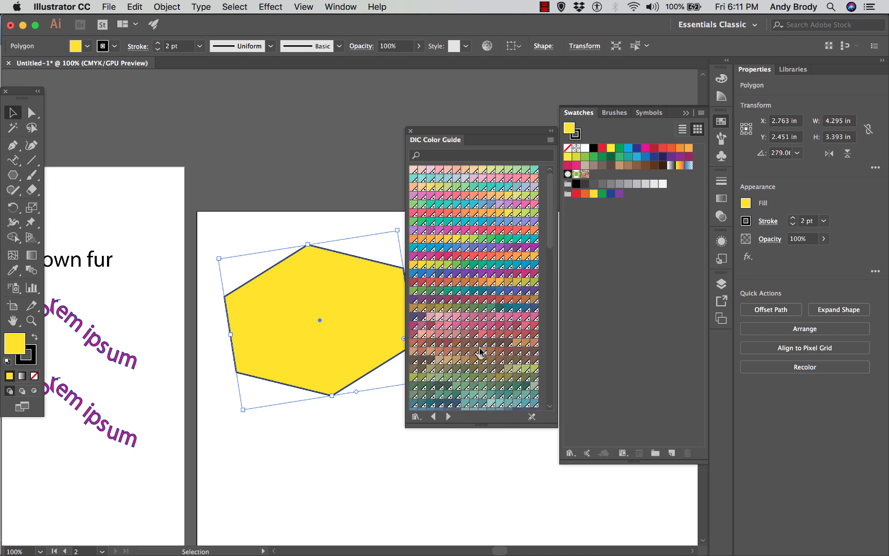
left_click(448, 417)
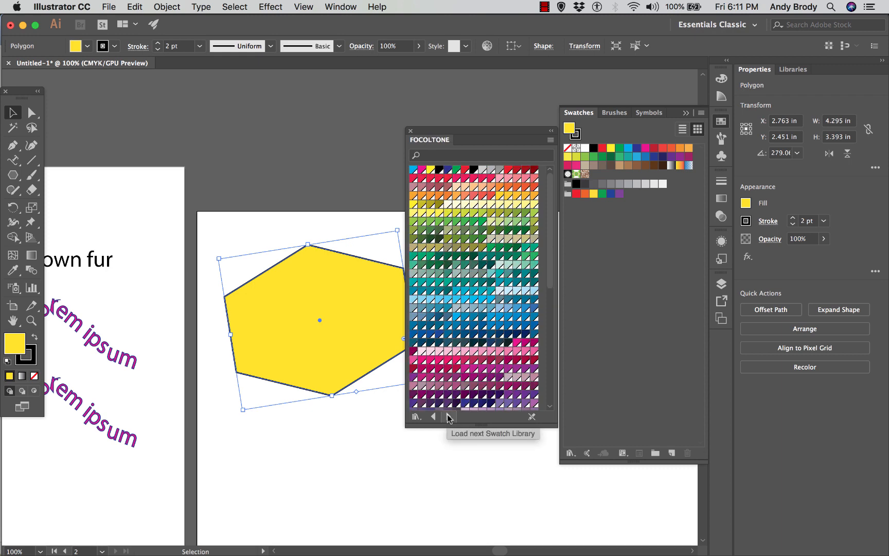
left_click(448, 417)
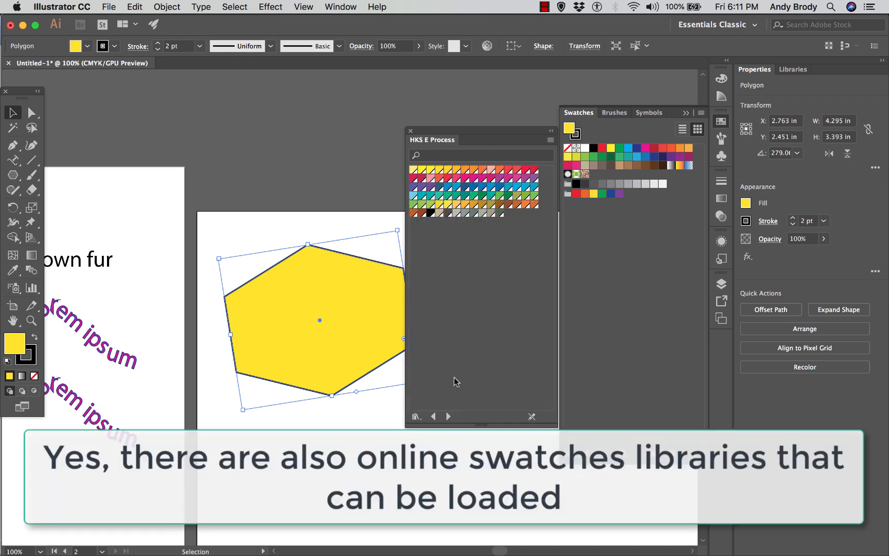
left_click(448, 415)
left_click(433, 416)
Step: Load the Basic Graphics_Dots pattern library and fill the hexagon with a large black dot pattern
left_click(416, 416)
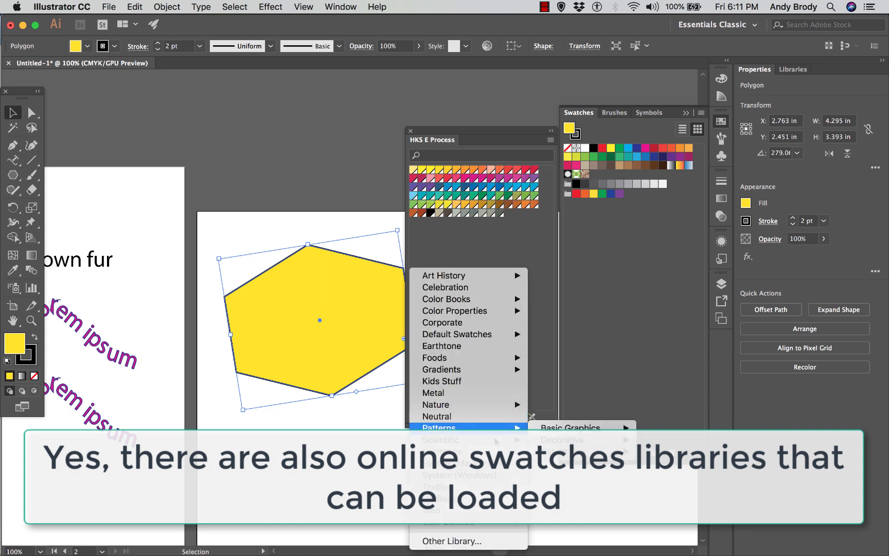
mouse_move(510, 428)
mouse_move(558, 431)
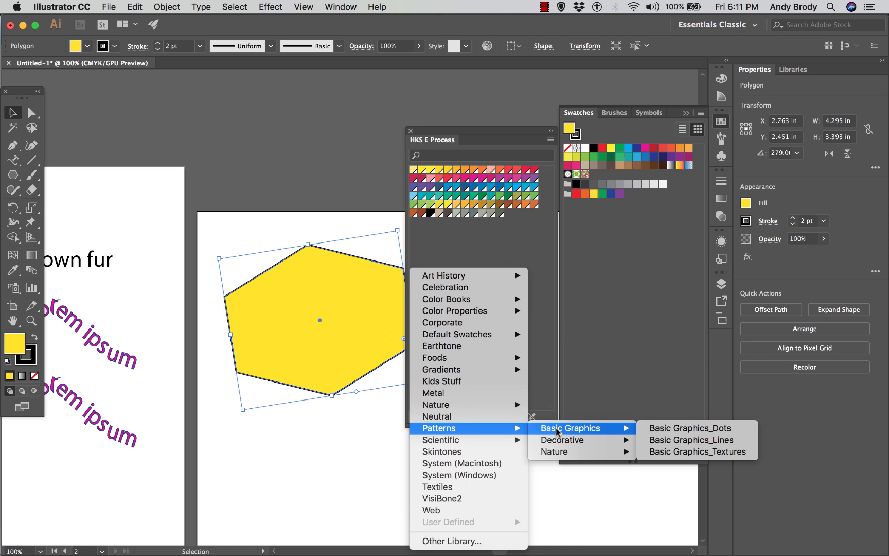
left_click(667, 433)
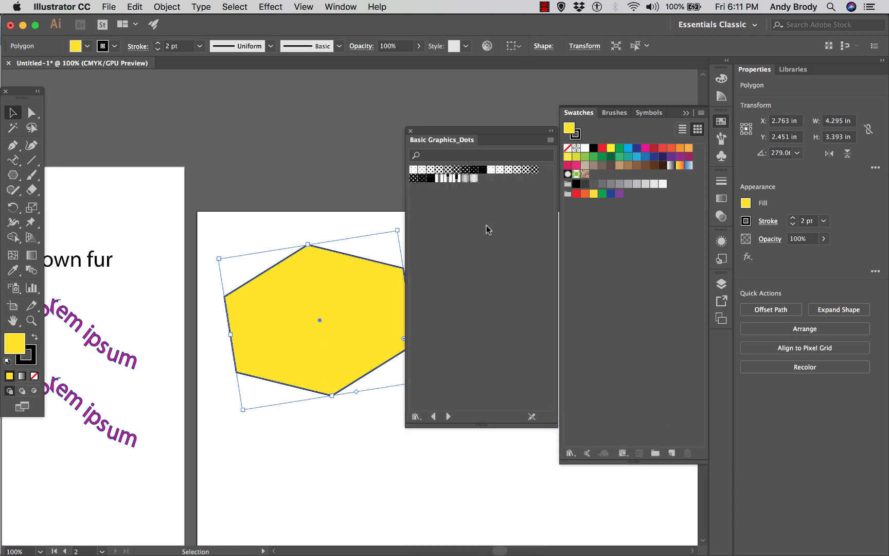
left_click(525, 170)
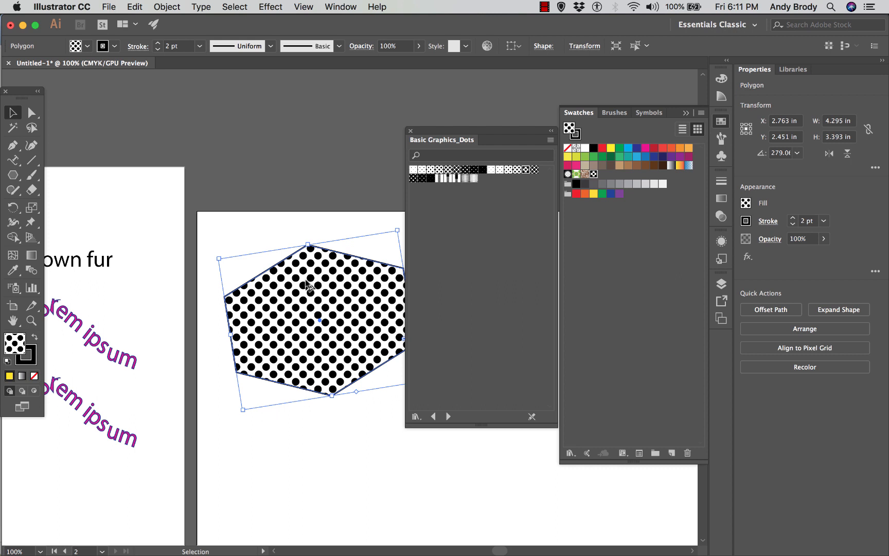
Step: Duplicate the dotted hexagon up and to the left, fill the copy with plain yellow and send it to the back
left_click_drag(304, 284, 268, 243)
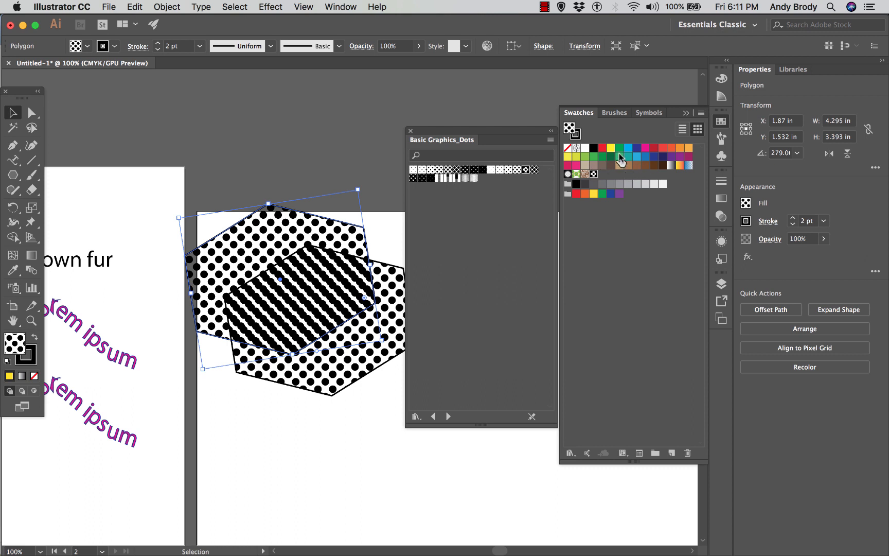
left_click(610, 148)
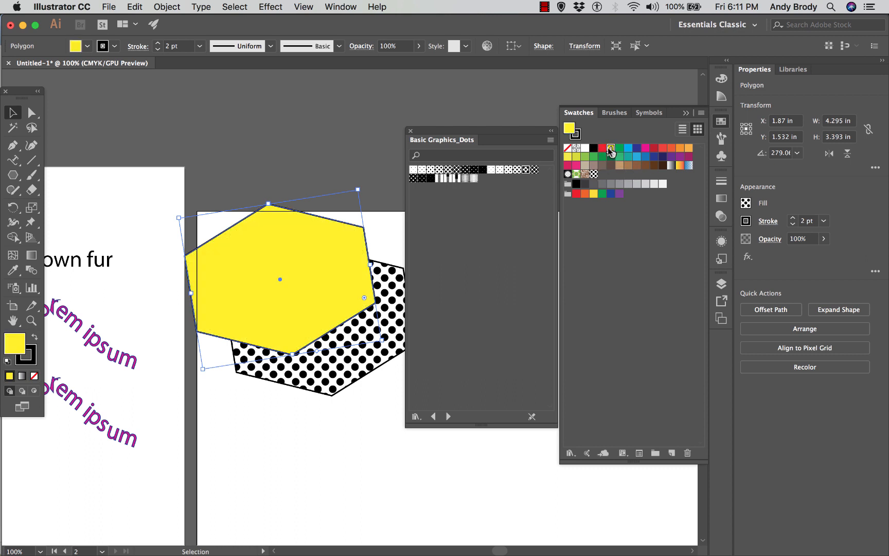
right_click(302, 244)
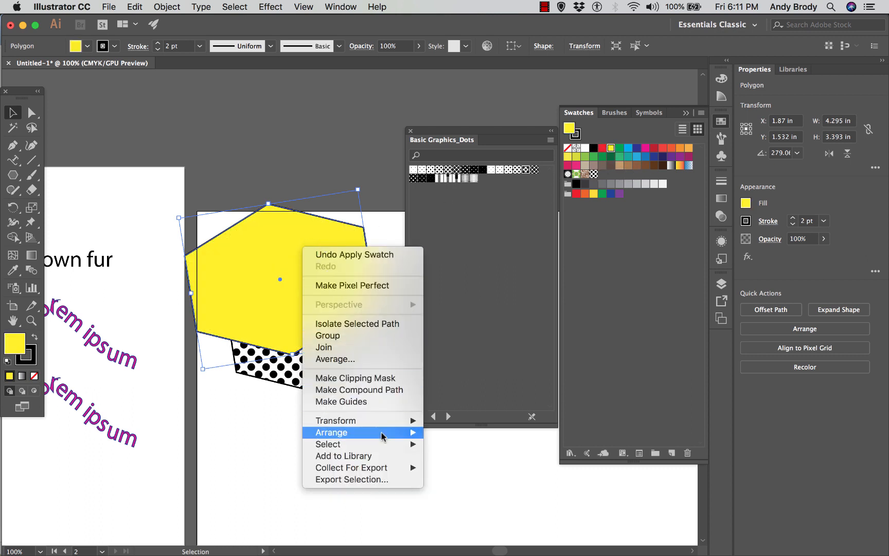
mouse_move(382, 435)
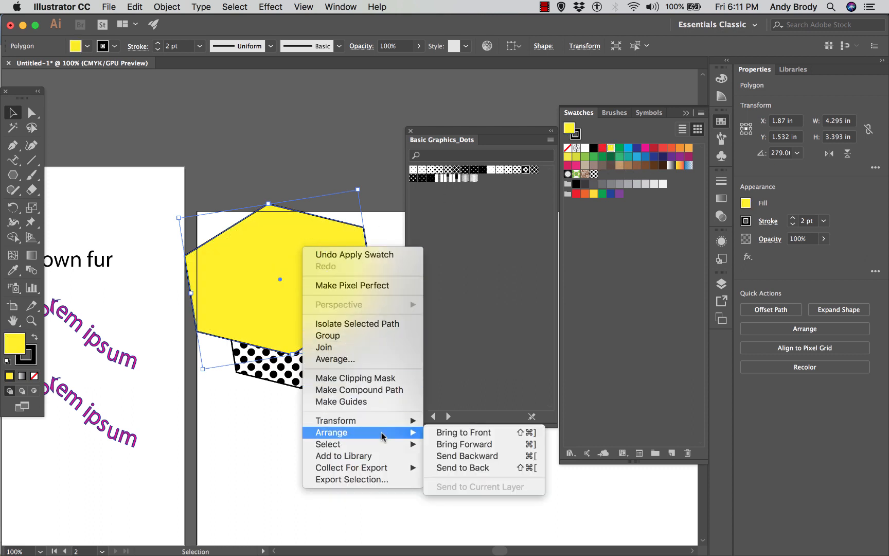
left_click(466, 467)
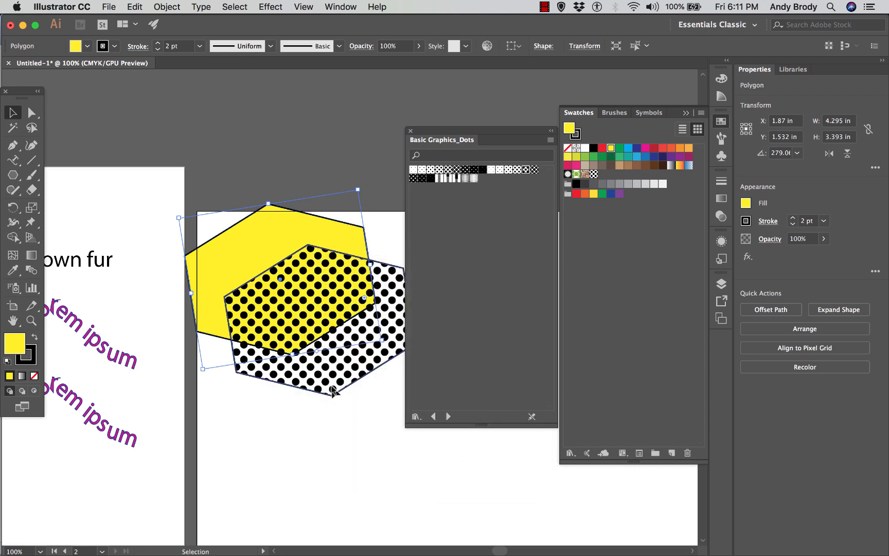
Step: Align the dotted hexagon exactly over the yellow one, shift it down and right to overlap only partly, and clear the selection
left_click_drag(332, 391, 288, 317)
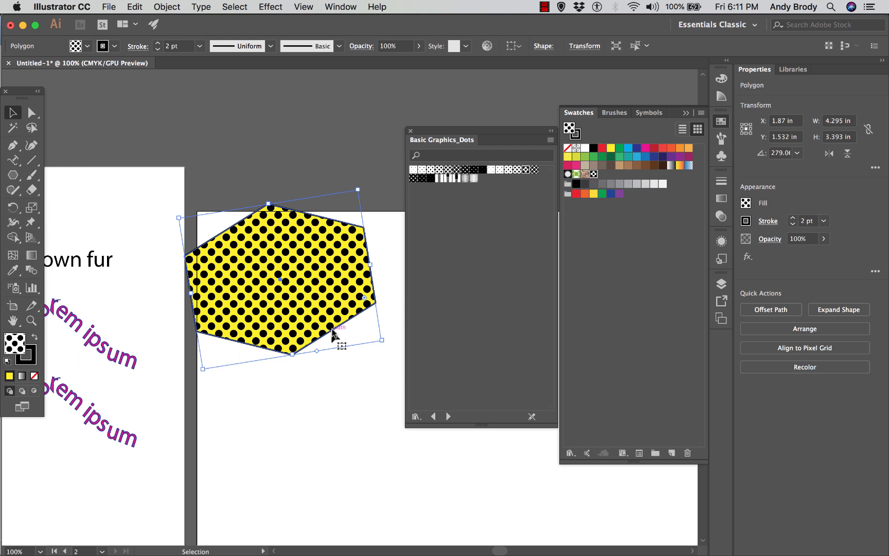
left_click(355, 400)
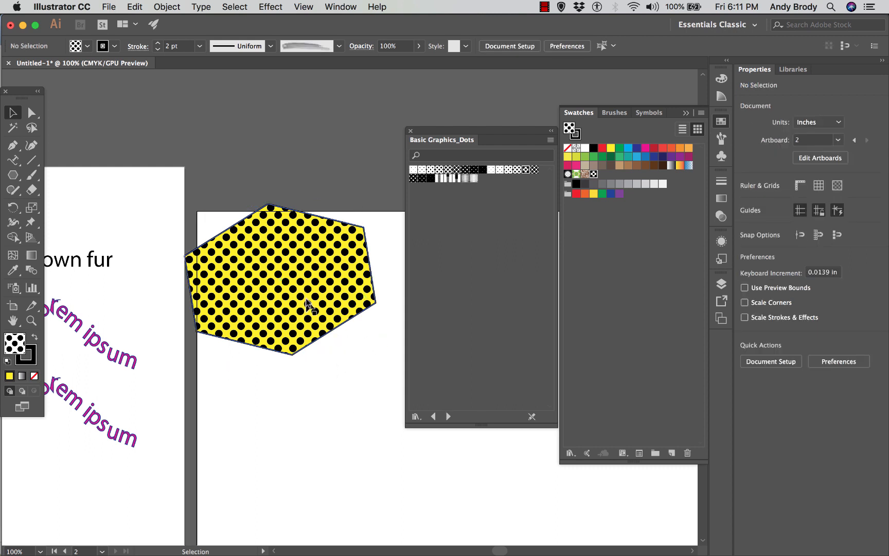
left_click_drag(310, 303, 335, 343)
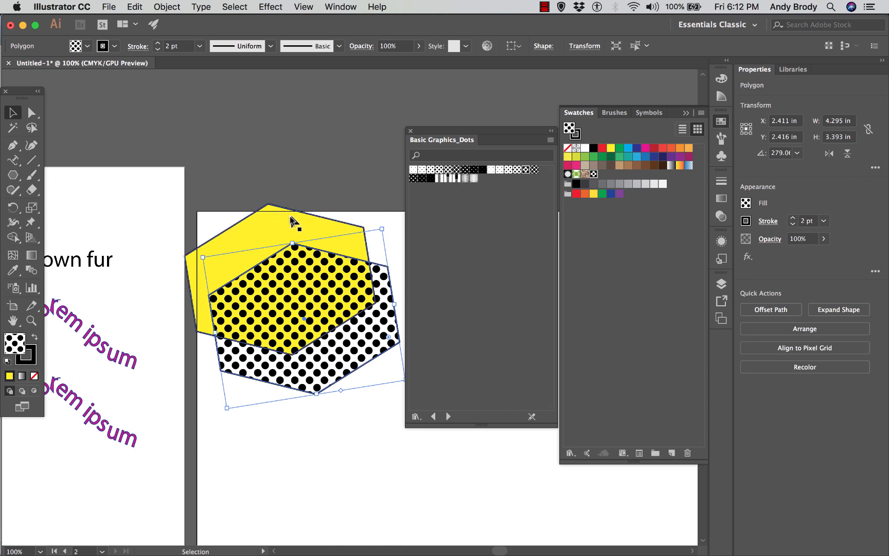
left_click(321, 222)
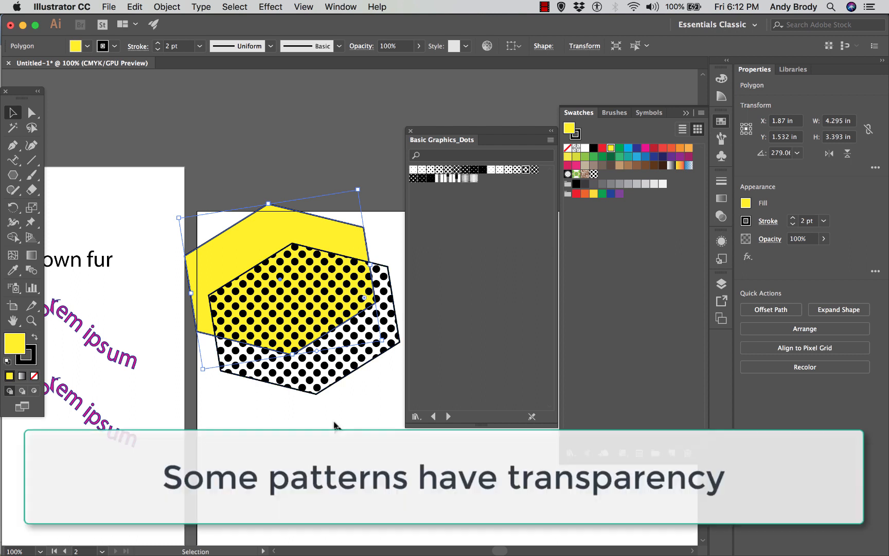
left_click(354, 417)
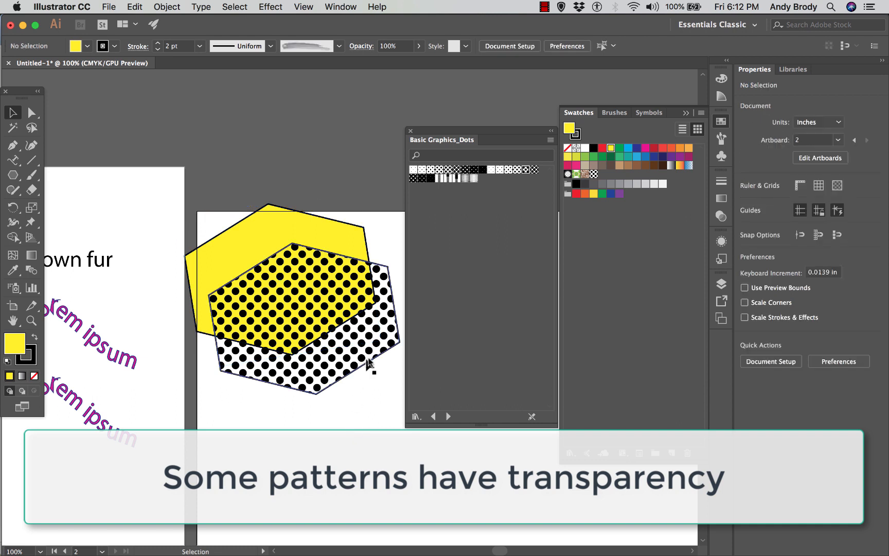
Step: Close the Basic Graphics_Dots library and collapse the Swatches panel
key("super+minus")
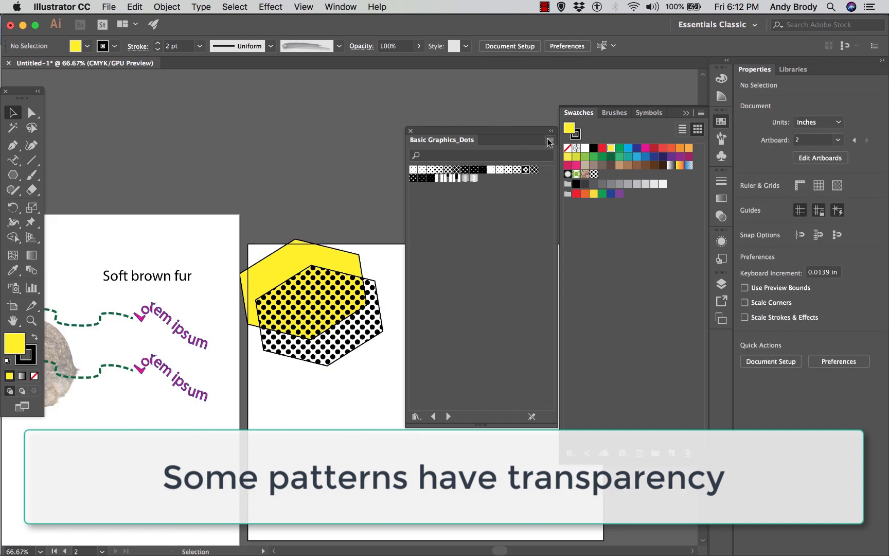
left_click(411, 132)
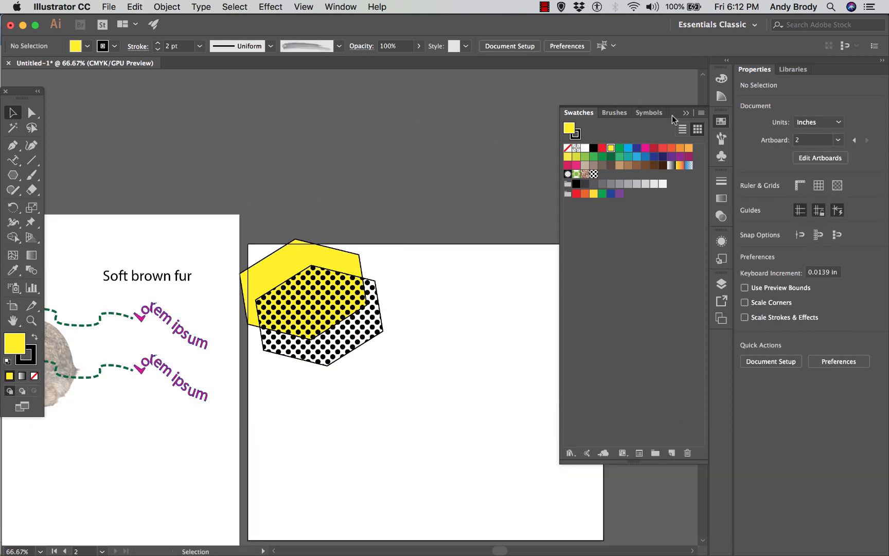
left_click(686, 112)
scroll(536, 337, "down", 5)
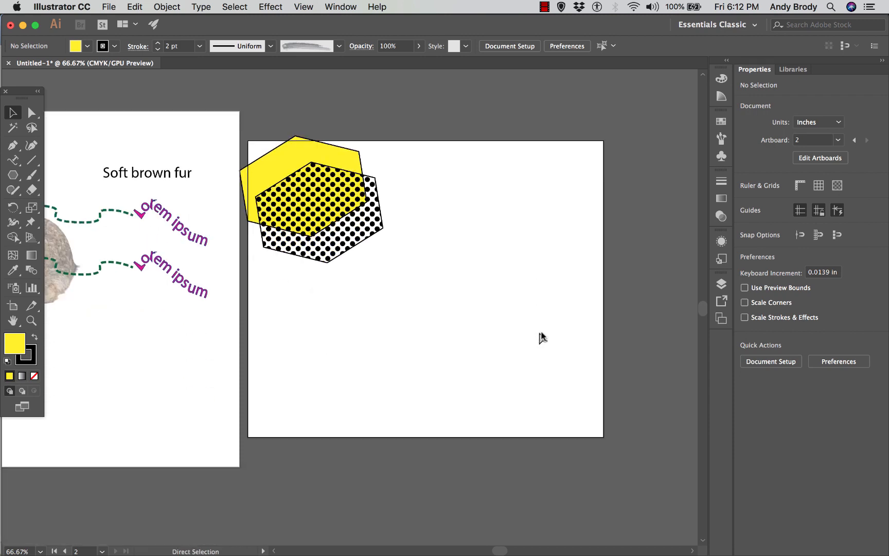
key("super+equal")
scroll(547, 314, "up", 1)
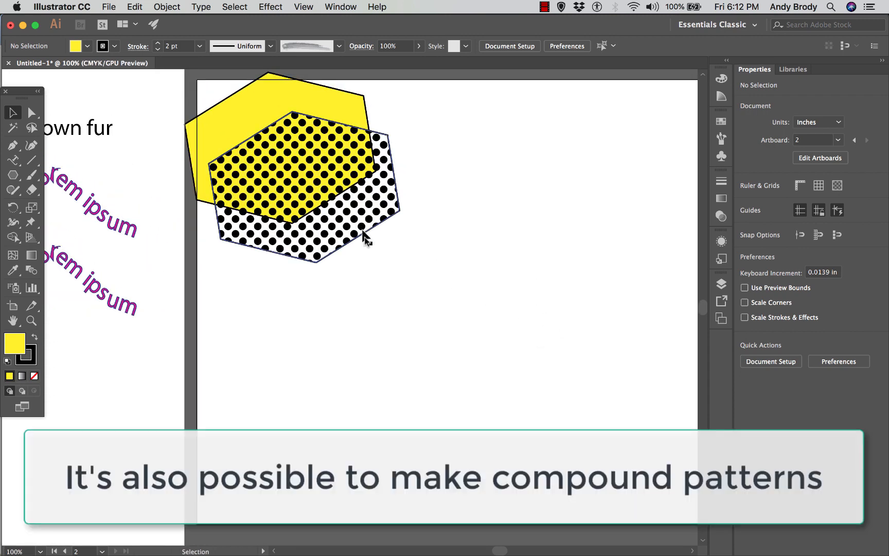
Step: Delete the dotted hexagon and the yellow hexagon from the second artboard
left_click(363, 234)
key("Delete")
left_click(311, 148)
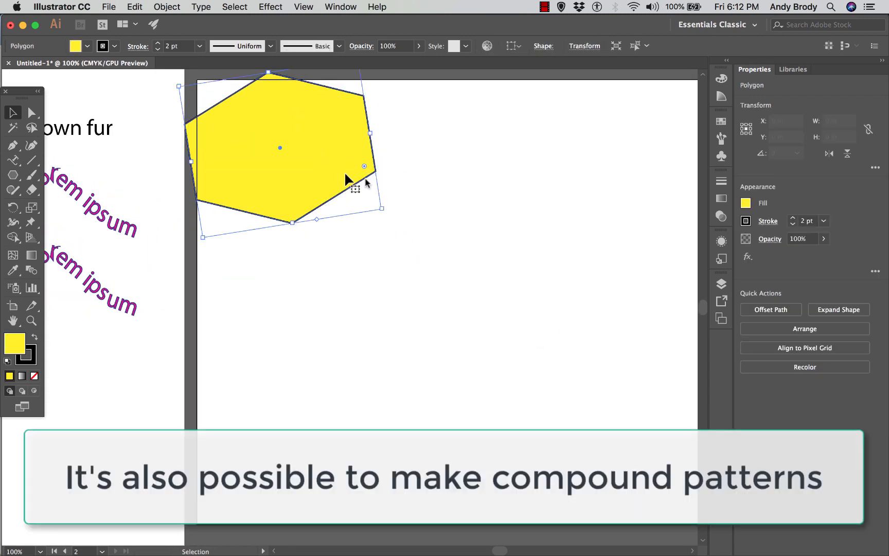
key("Delete")
scroll(408, 226, "up", 1)
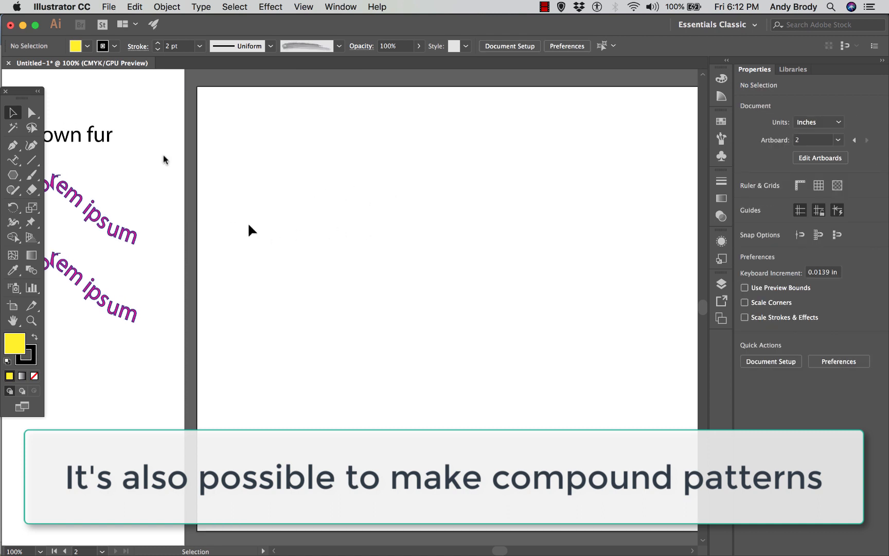
Step: Place french_rabbitb.png on the second artboard as an image about 6.28 in wide and 5.49 in high
left_click(105, 9)
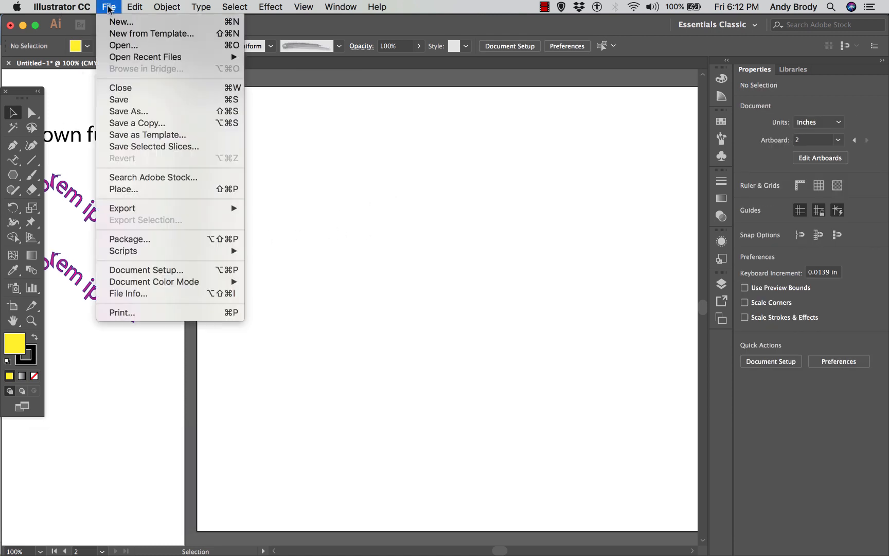
mouse_move(74, 4)
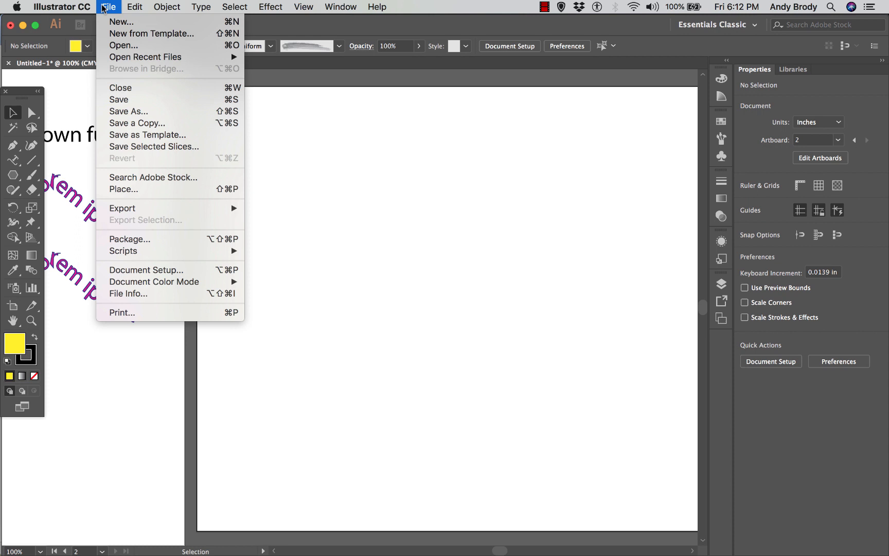
left_click(150, 190)
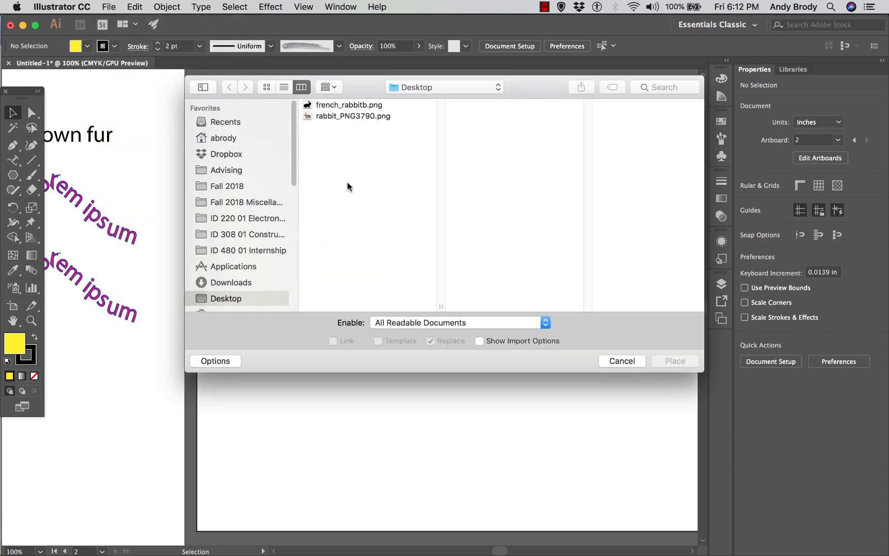
left_click(333, 105)
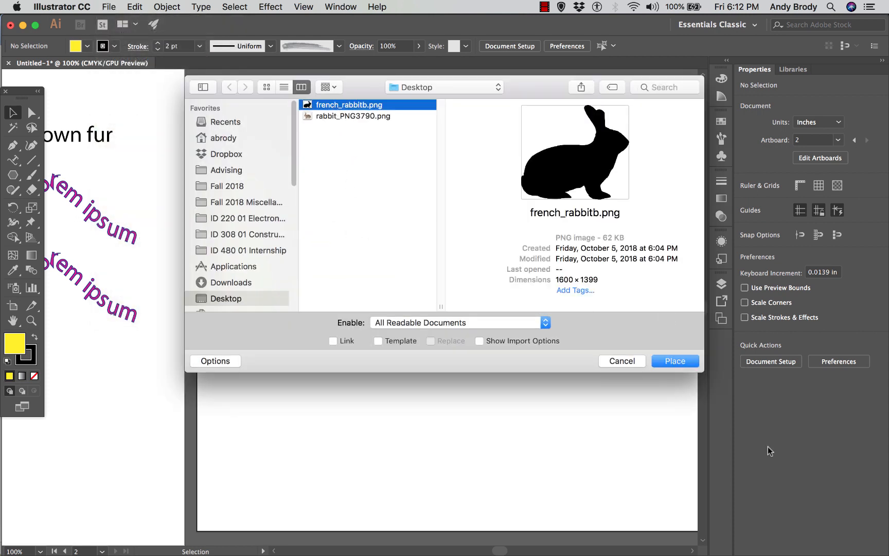
left_click(674, 360)
left_click_drag(293, 194, 612, 442)
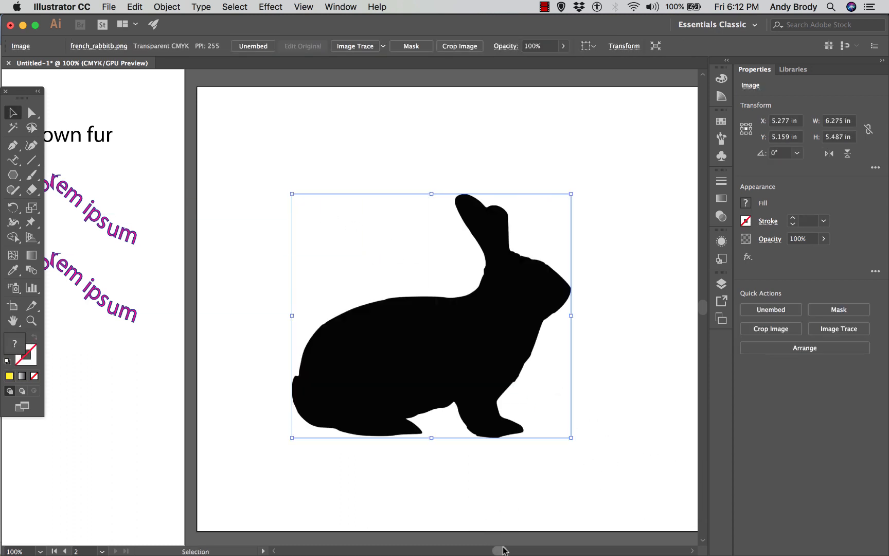
Step: Run Image Trace on the placed rabbit with preview on, showing the advanced options and using the Silhouettes preset
left_click_drag(501, 551, 508, 550)
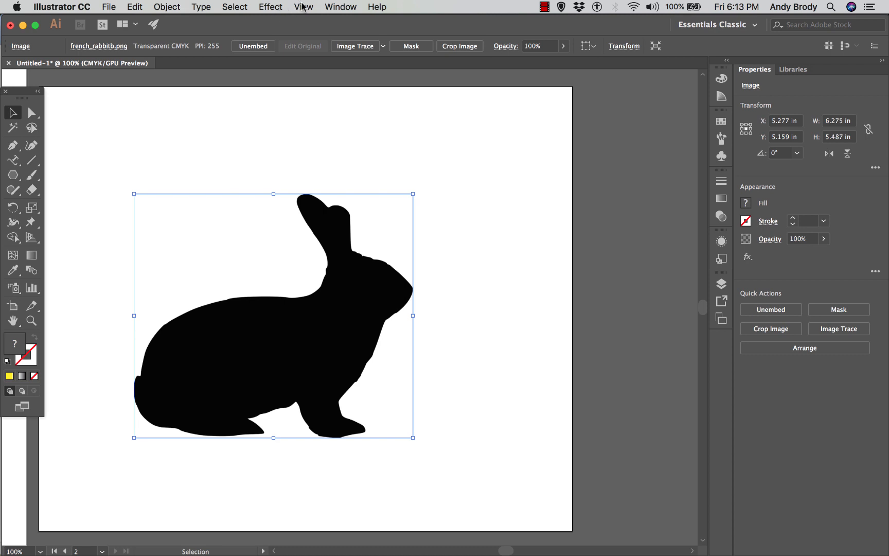
left_click(337, 6)
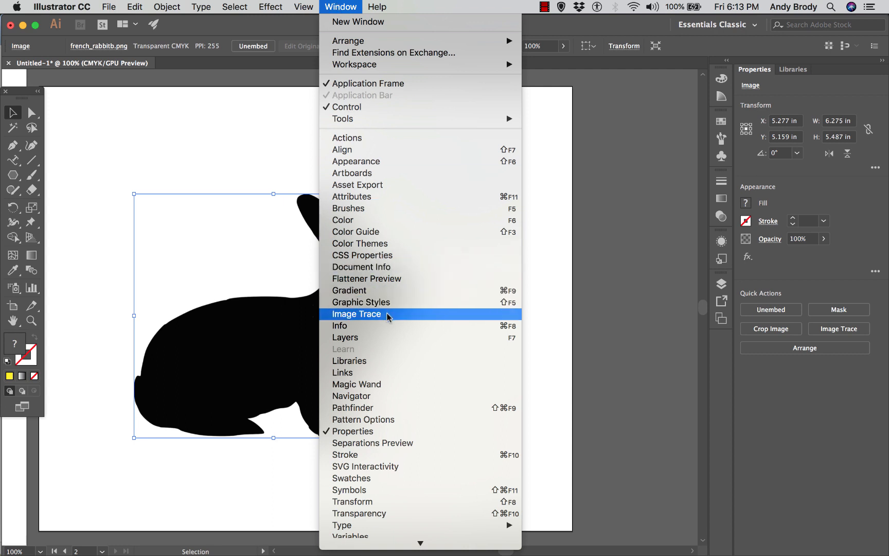
left_click(357, 314)
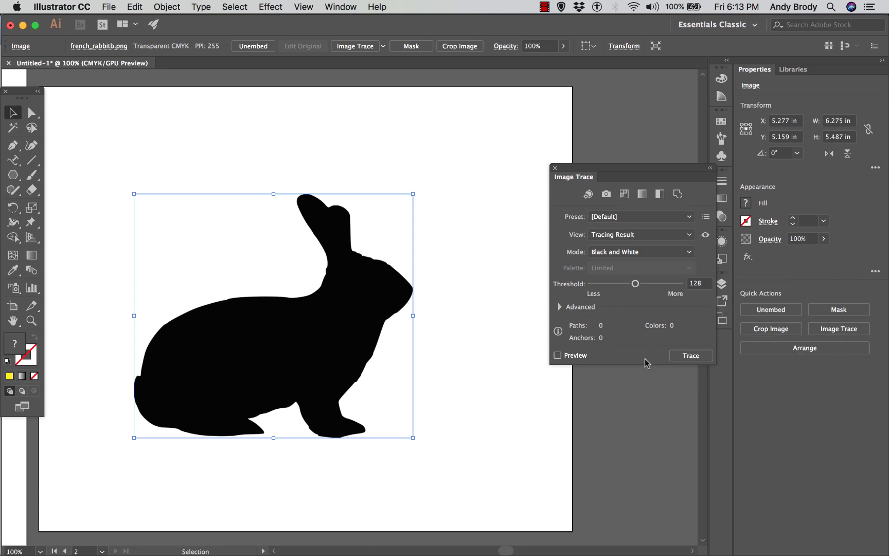
left_click(570, 358)
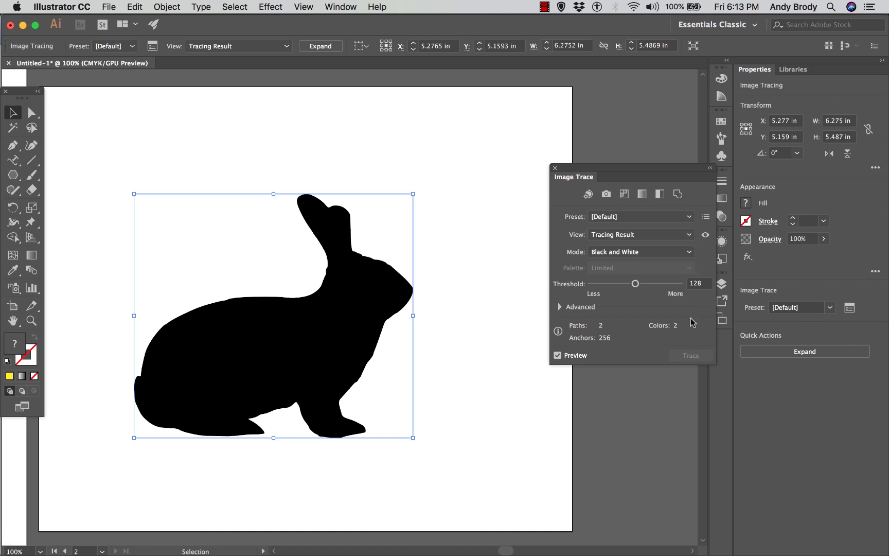
left_click(560, 307)
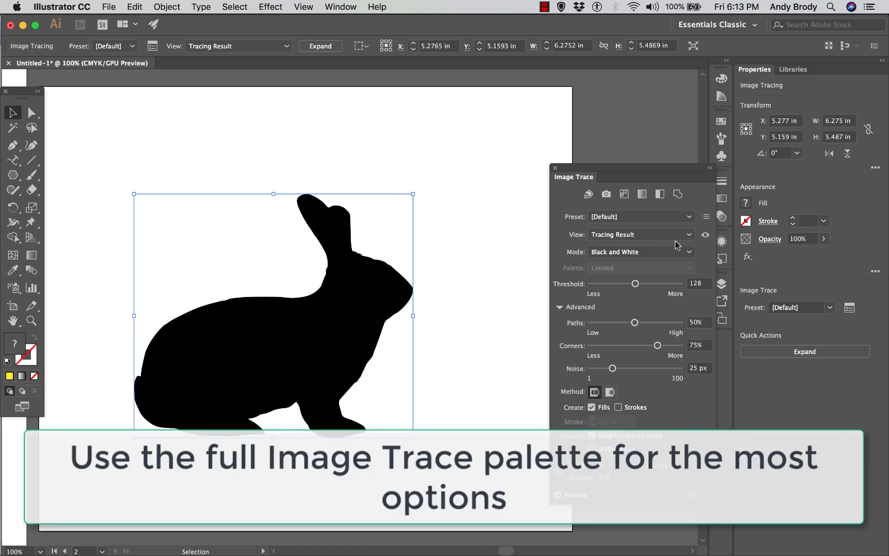
left_click(688, 218)
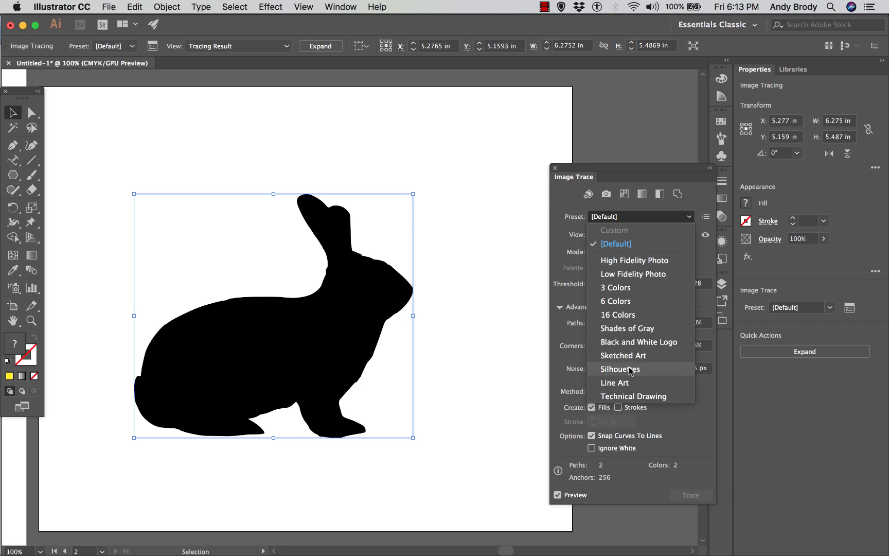
left_click(621, 369)
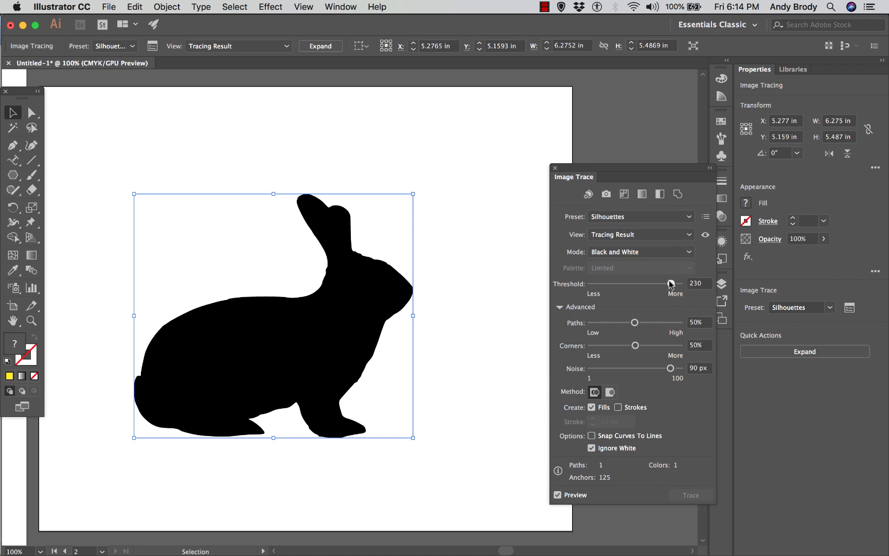
Step: Adjust the rabbit's trace settings to threshold 210, paths 85%, corners 79% and noise 83 px
left_click_drag(671, 283, 604, 284)
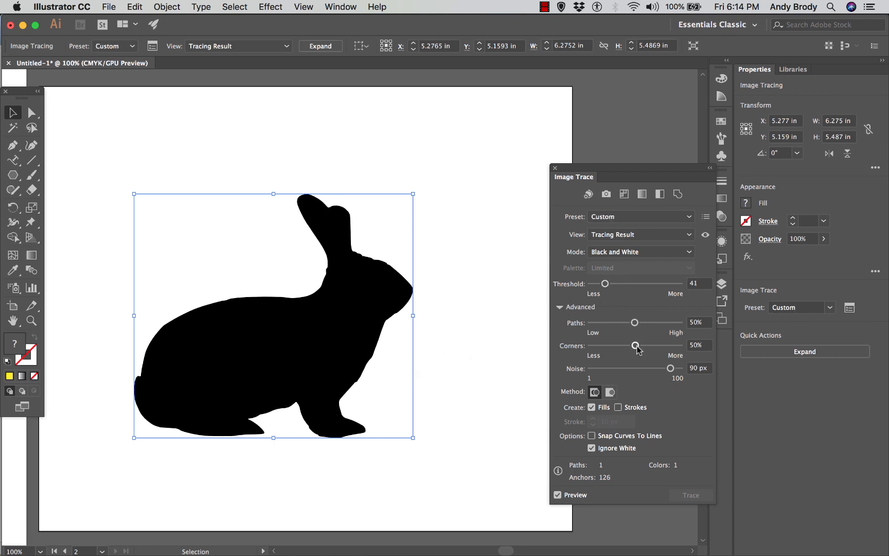
left_click_drag(636, 345, 599, 346)
left_click_drag(671, 369, 607, 370)
left_click_drag(636, 325, 658, 326)
left_click_drag(600, 346, 660, 354)
left_click_drag(606, 369, 664, 377)
left_click(666, 321)
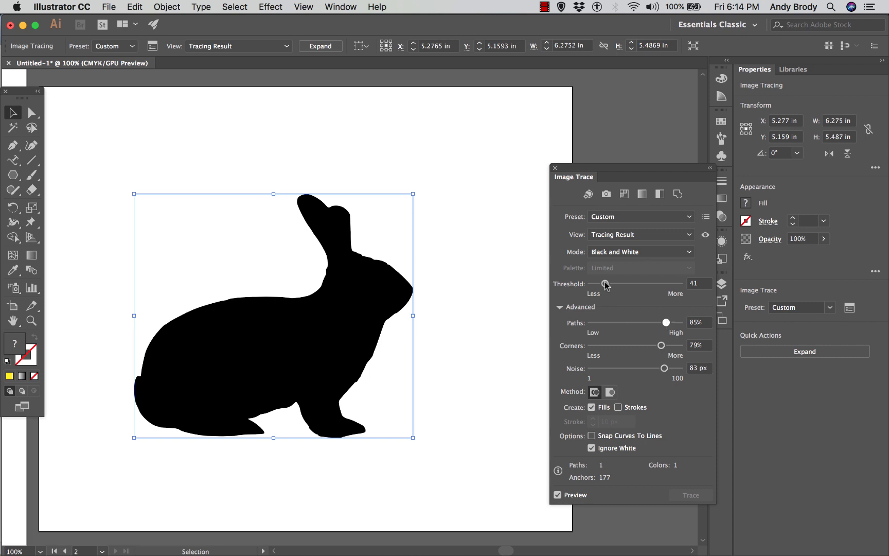
left_click_drag(605, 284, 664, 288)
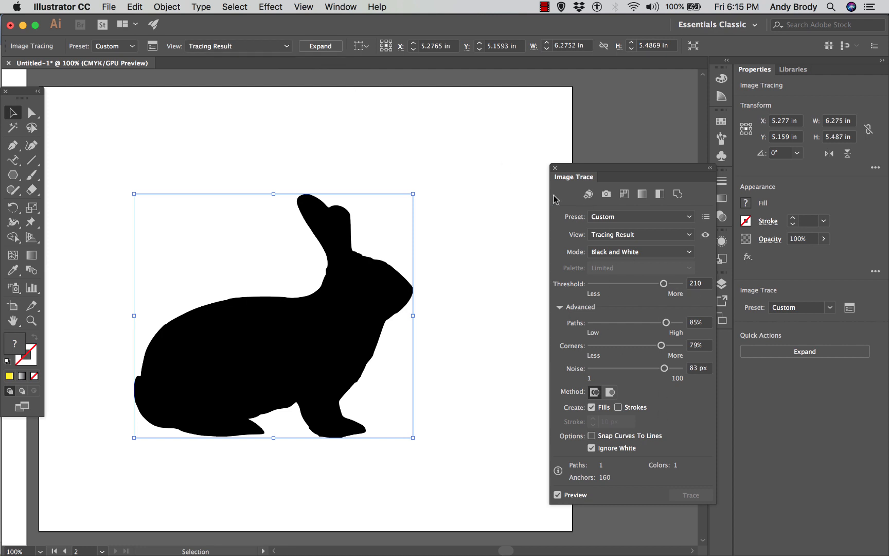
Step: Enable strokes alongside fills for the tracing, expand it into editable paths, and close the Image Trace settings
left_click(618, 408)
left_click(592, 408)
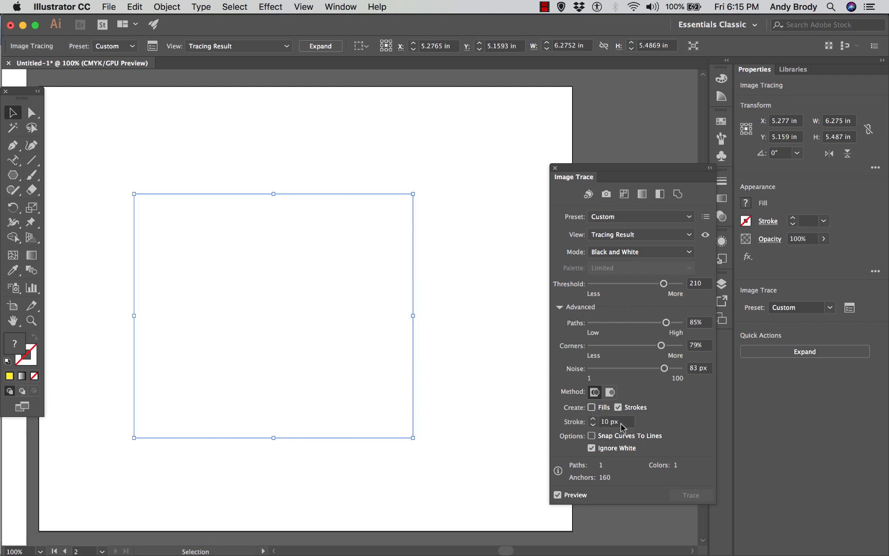
left_click(591, 408)
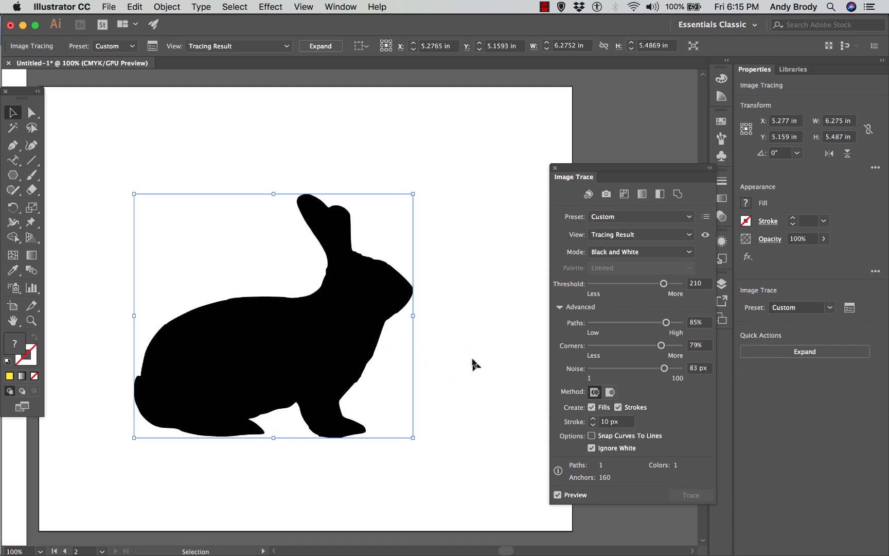
left_click(610, 421)
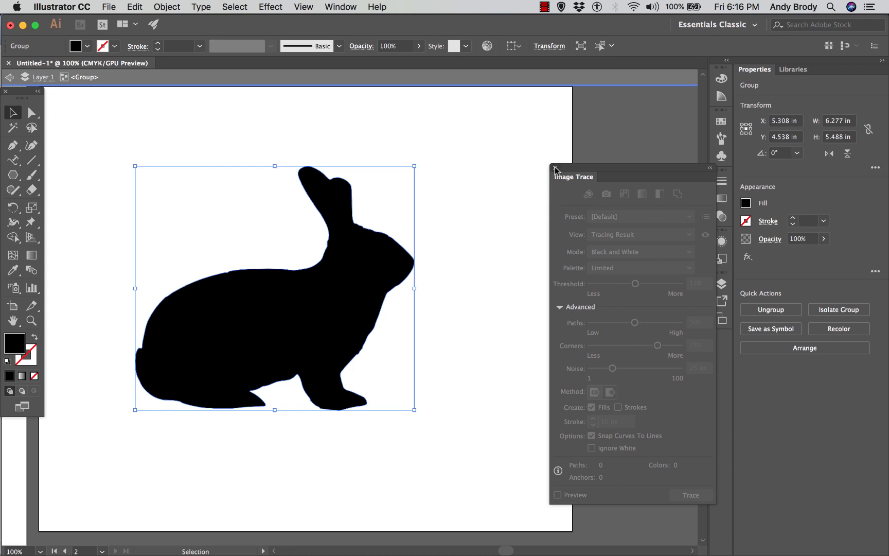
left_click(554, 168)
Step: Remove the rabbit path's fill and give it a black stroke
left_click(88, 46)
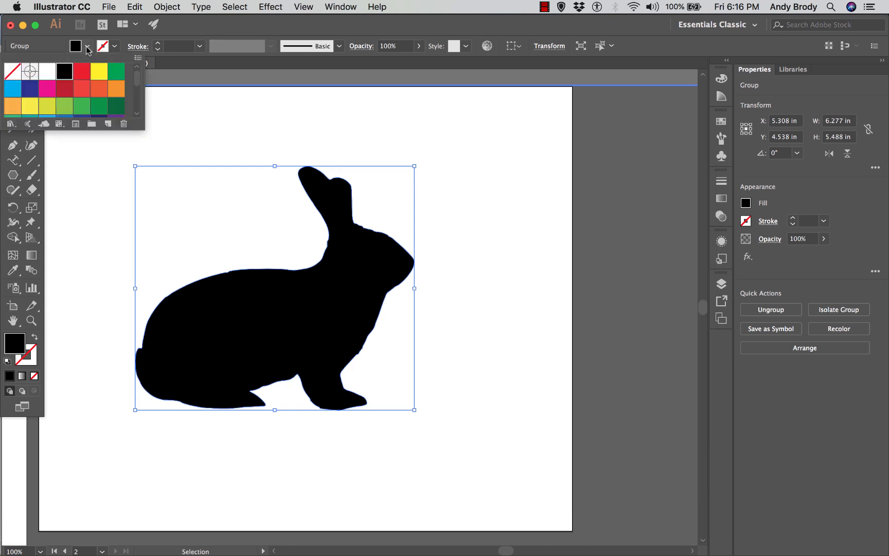
left_click(12, 71)
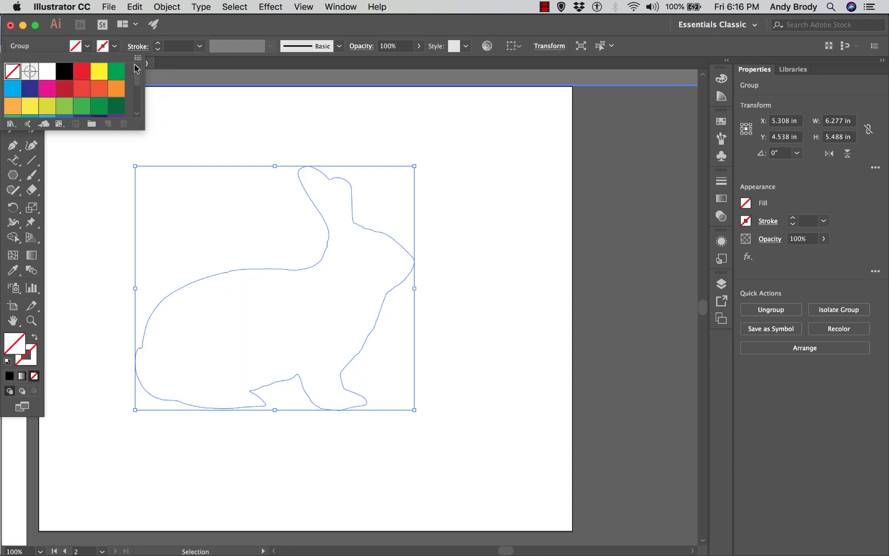
left_click(114, 47)
left_click(114, 46)
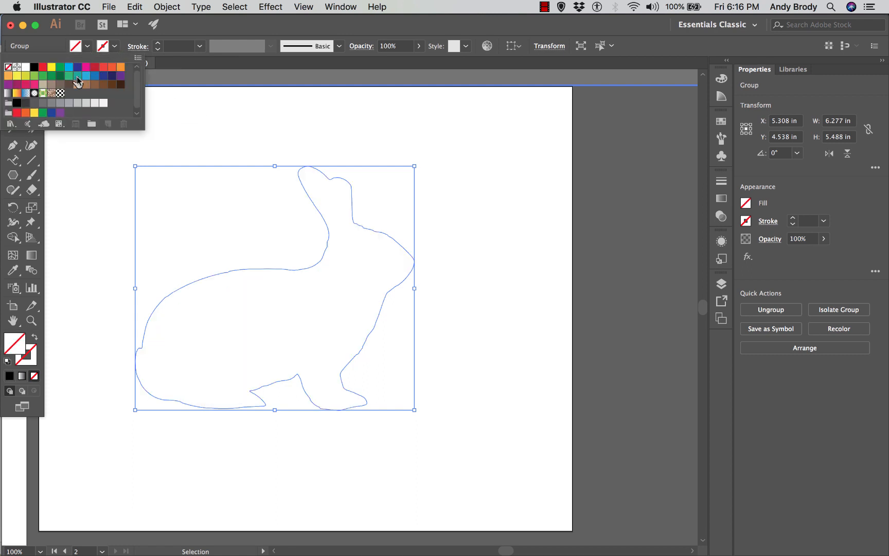
left_click(34, 67)
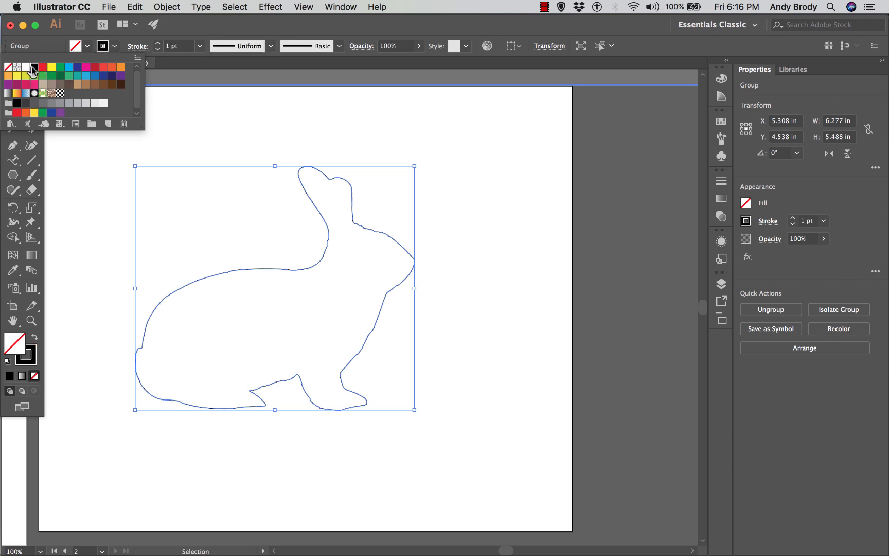
Step: Try a grey wash art brush on the rabbit outline, replace it with the 6.00 bristle brush, and set the stroke weight to 0.5 pt
left_click(339, 46)
left_click(340, 46)
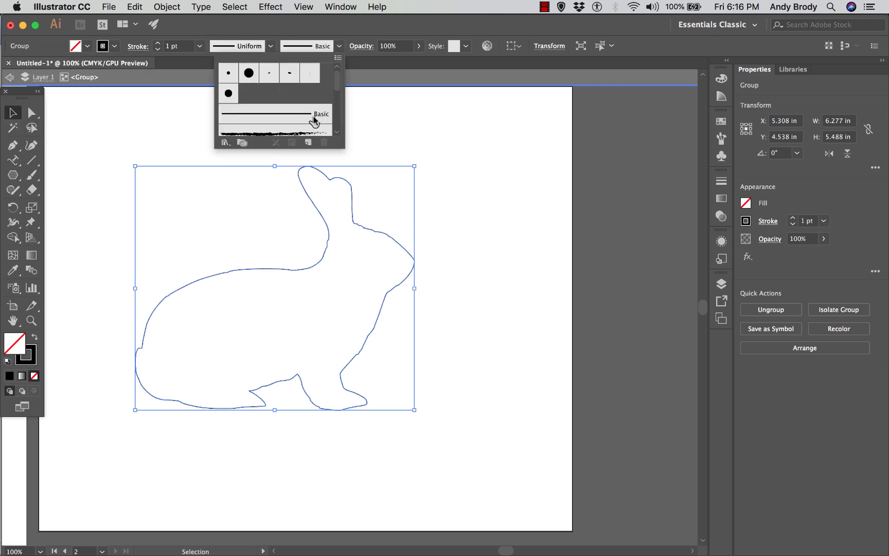
scroll(314, 121, "down", 5)
left_click(287, 113)
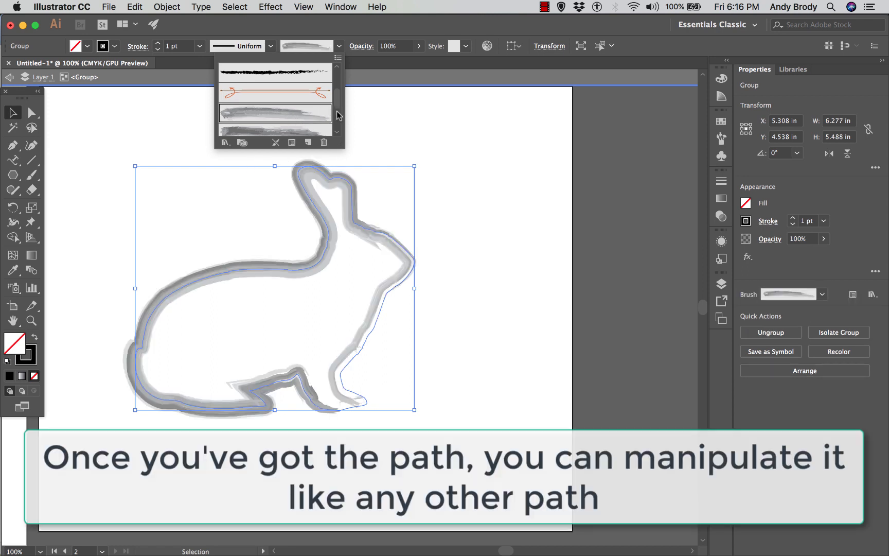
left_click_drag(337, 104, 341, 127)
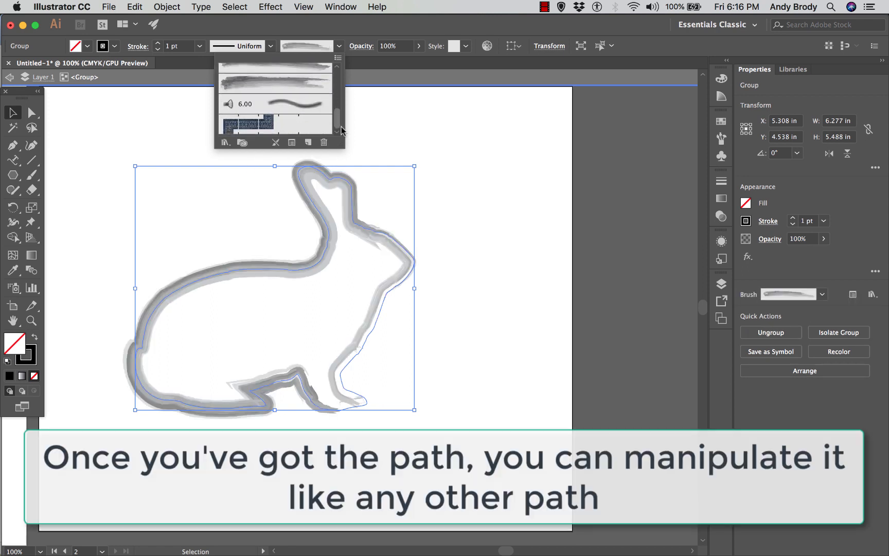
left_click(293, 106)
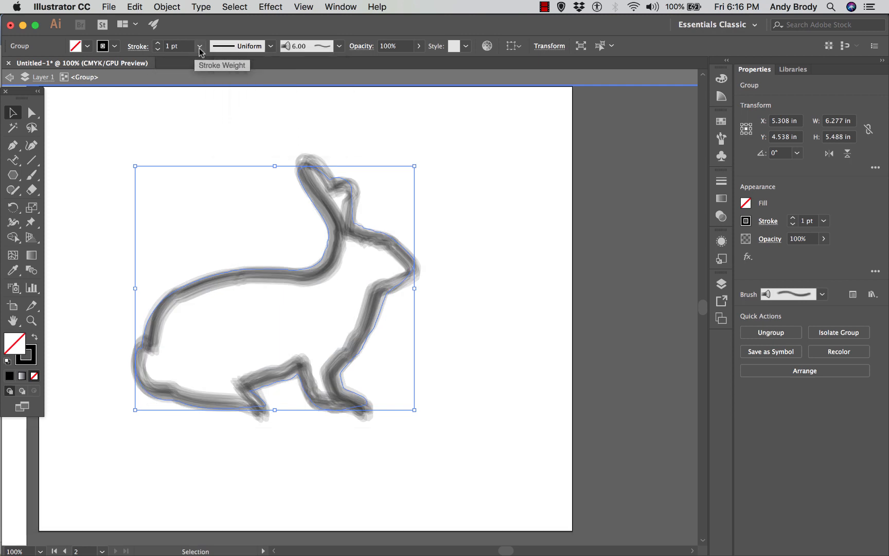
left_click(200, 46)
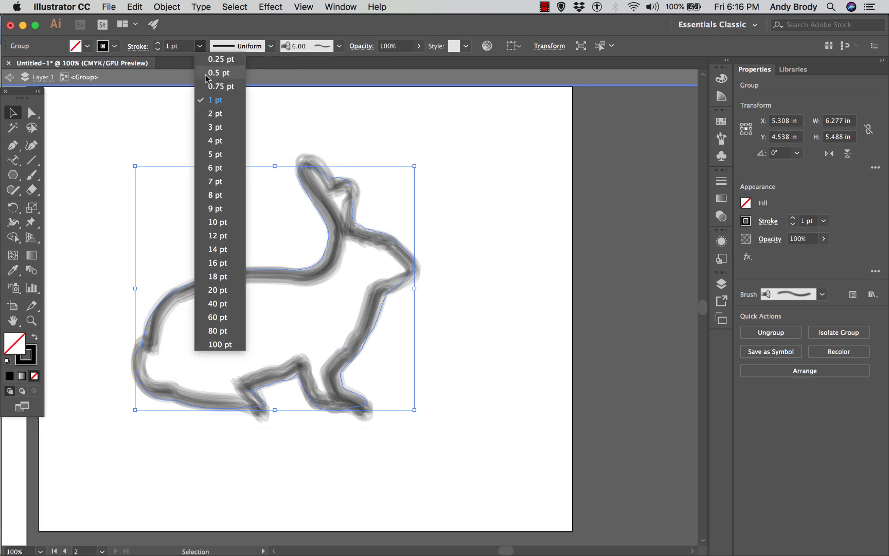
left_click(208, 72)
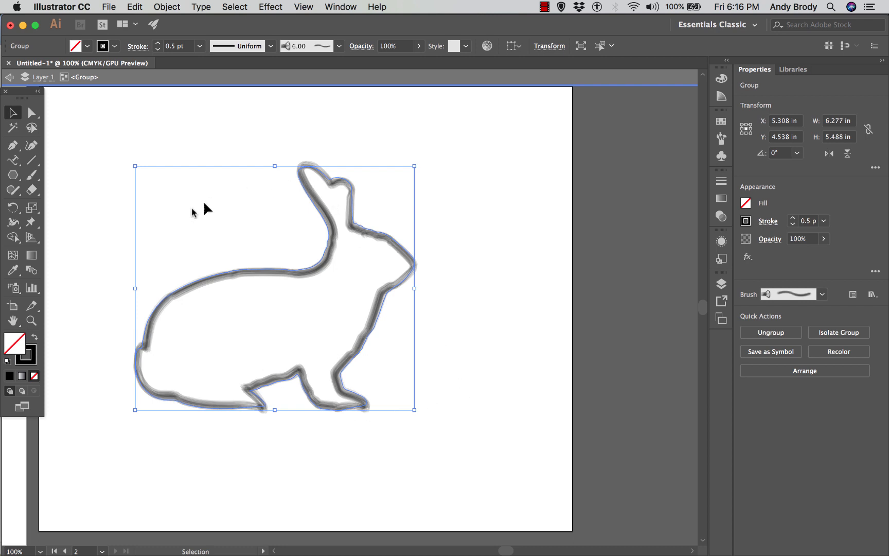
Step: Try grey and green fills on the rabbit, settle on golden yellow, and clear the selection
left_click(87, 46)
scroll(137, 89, "down", 6)
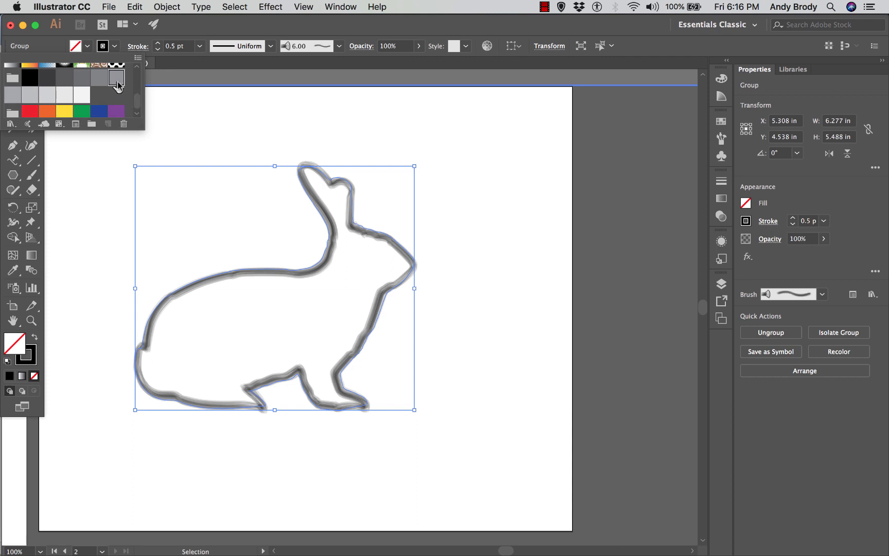
left_click(116, 77)
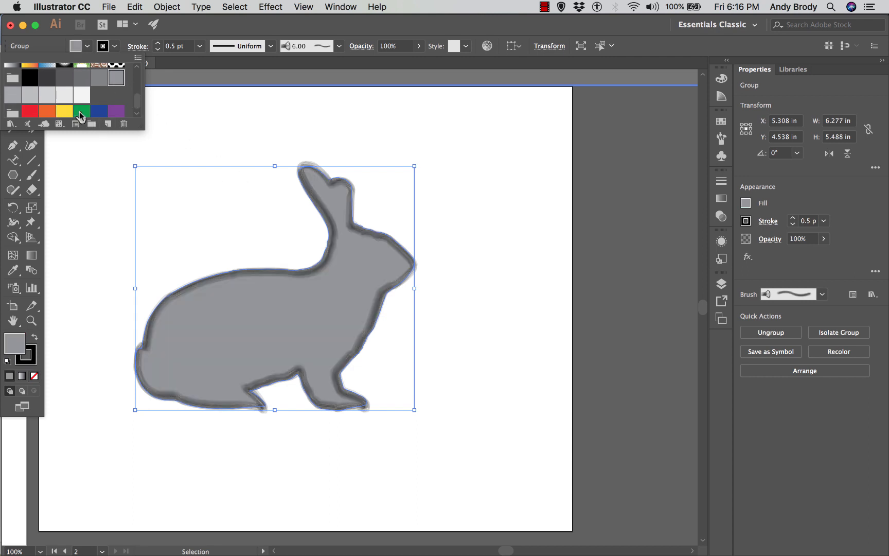
left_click(82, 111)
left_click(64, 111)
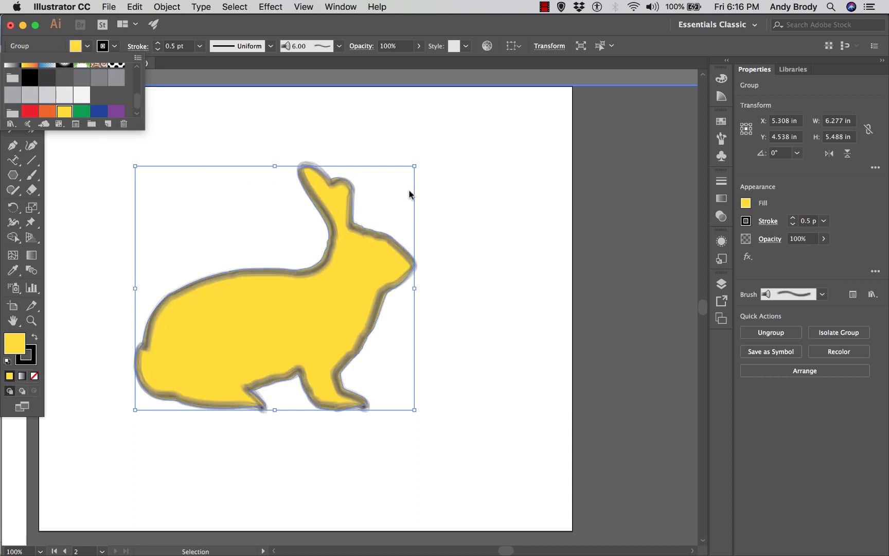
left_click(470, 189)
left_click(478, 188)
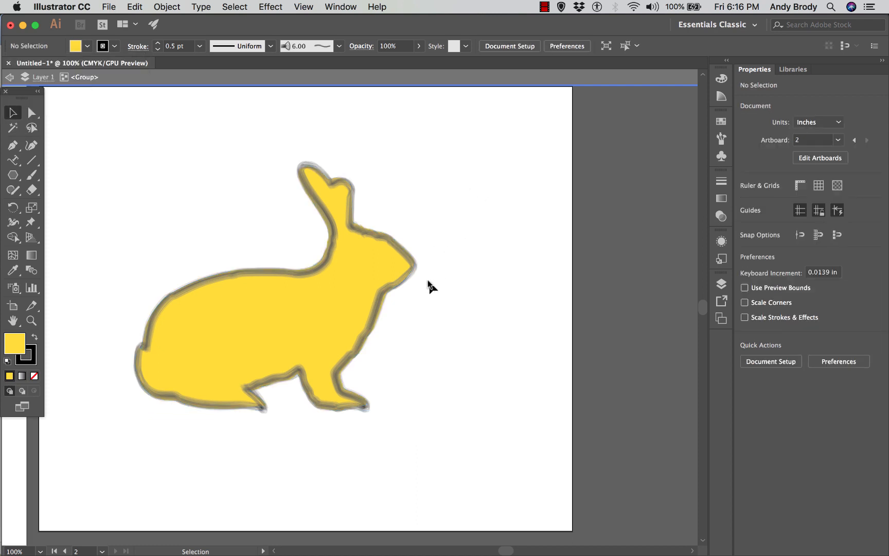
left_click(389, 293)
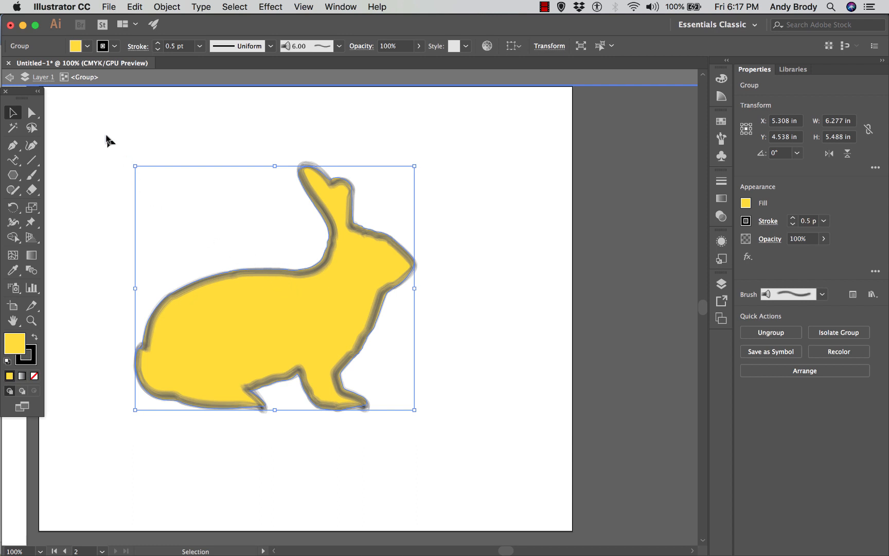
left_click(89, 152)
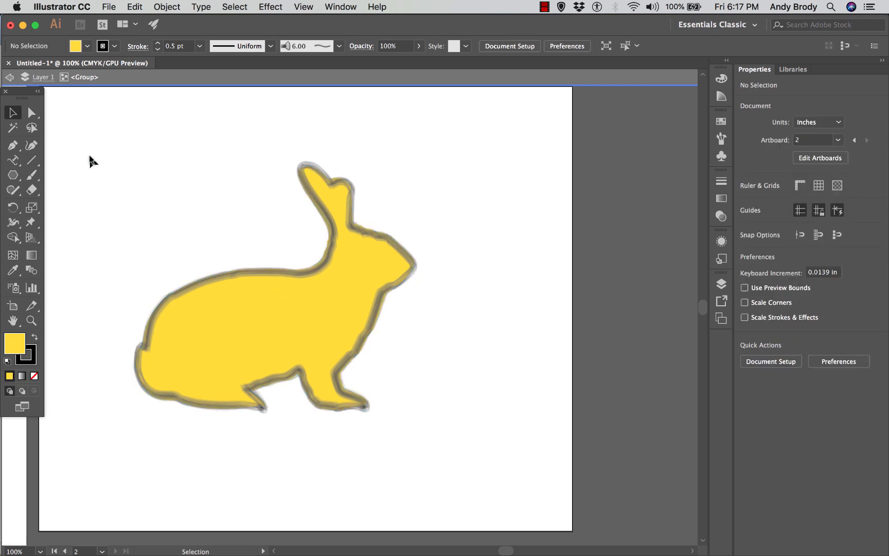
key("super+minus")
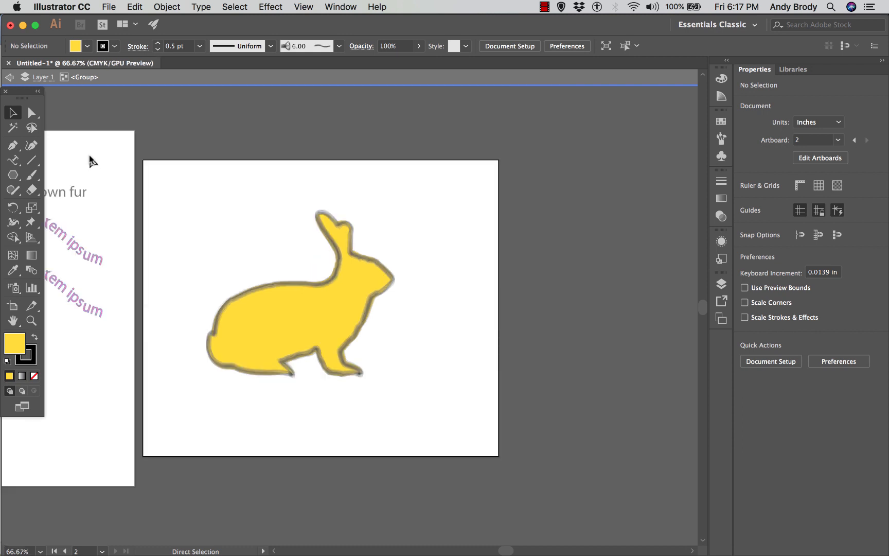
Step: Examine the yellow rabbit up close, review the Save As file formats including Adobe PDF (pdf), and leave without saving
key("super+equal")
key("super+equal")
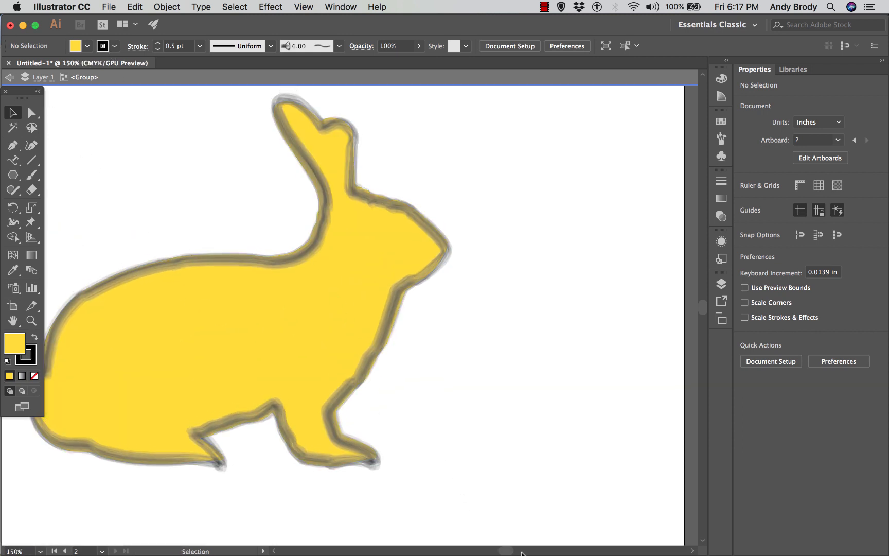
left_click_drag(506, 551, 502, 551)
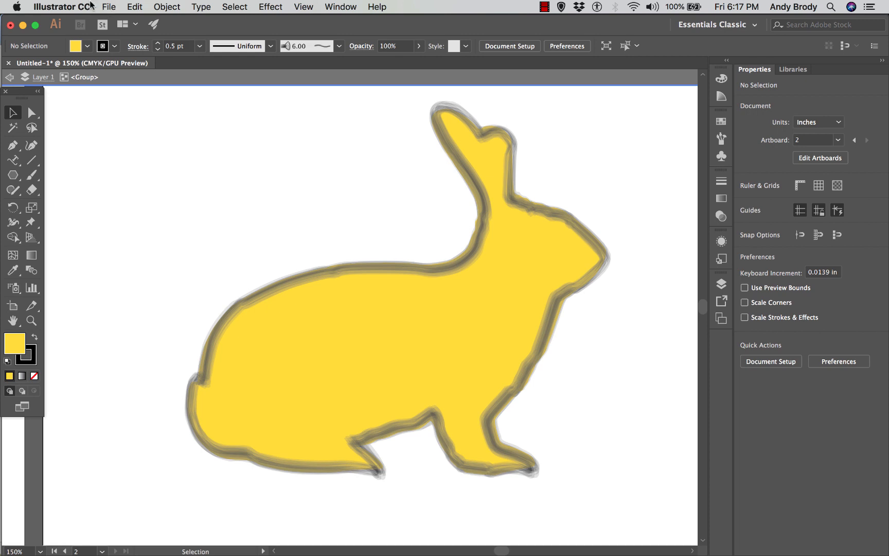
left_click(107, 7)
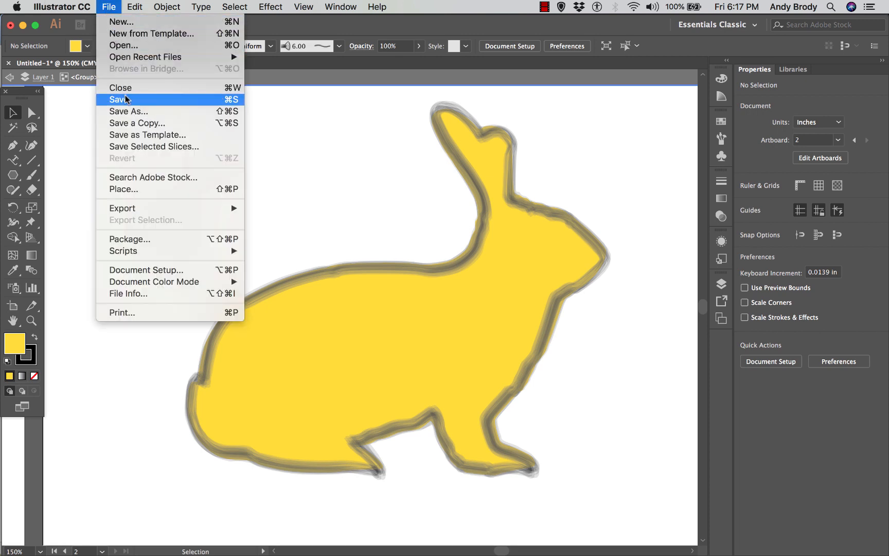
left_click(132, 111)
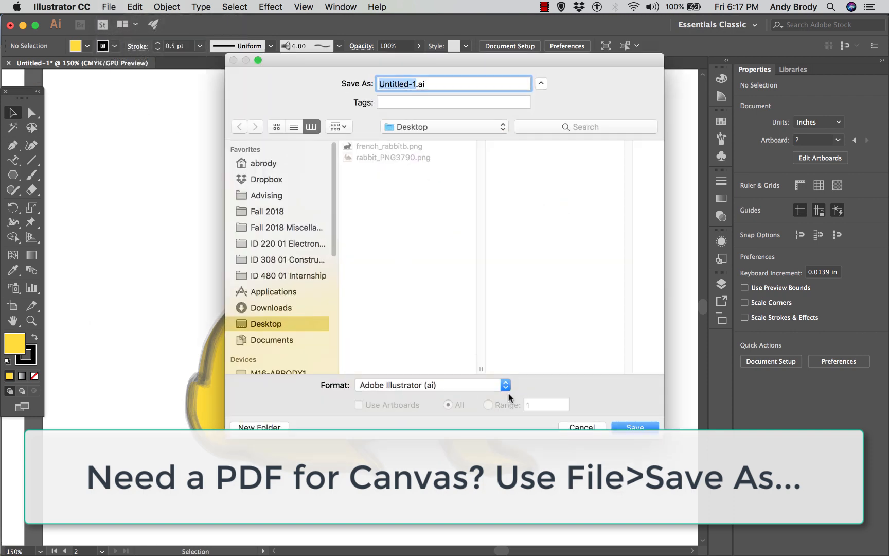
left_click(469, 387)
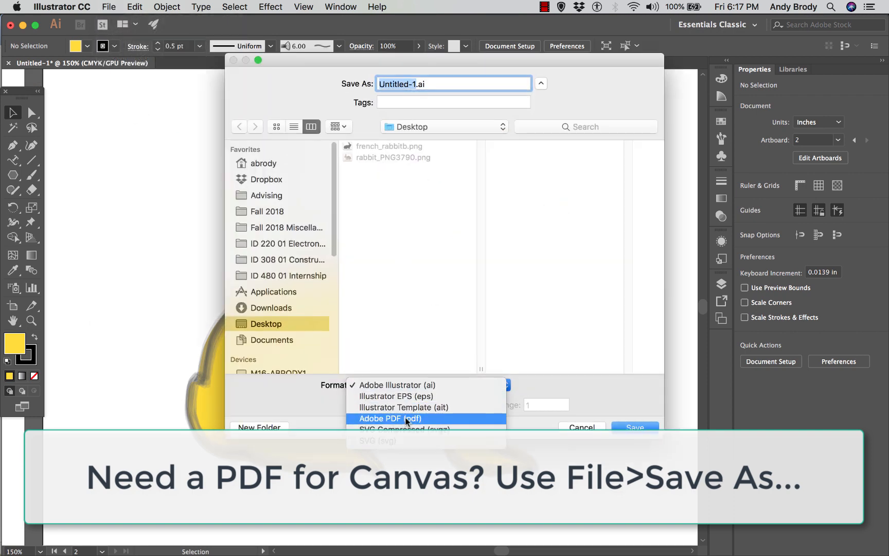
left_click(608, 394)
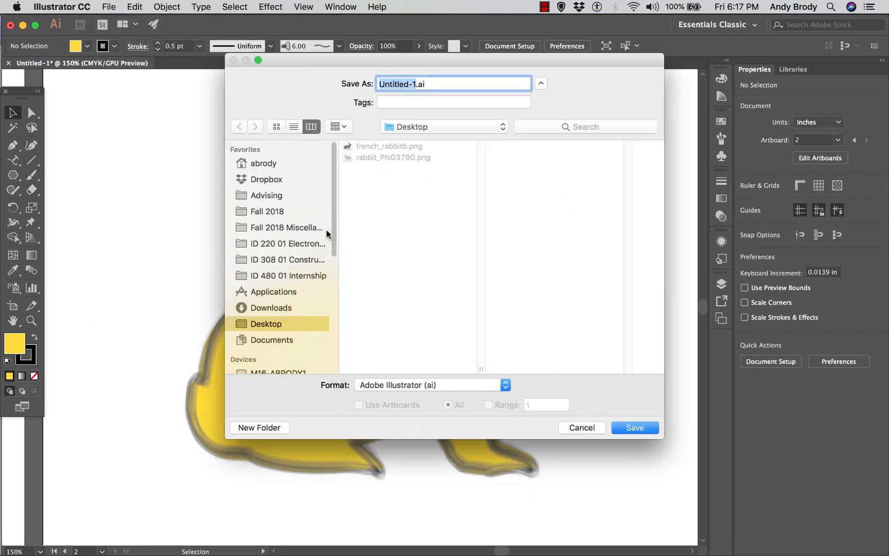
left_click(590, 429)
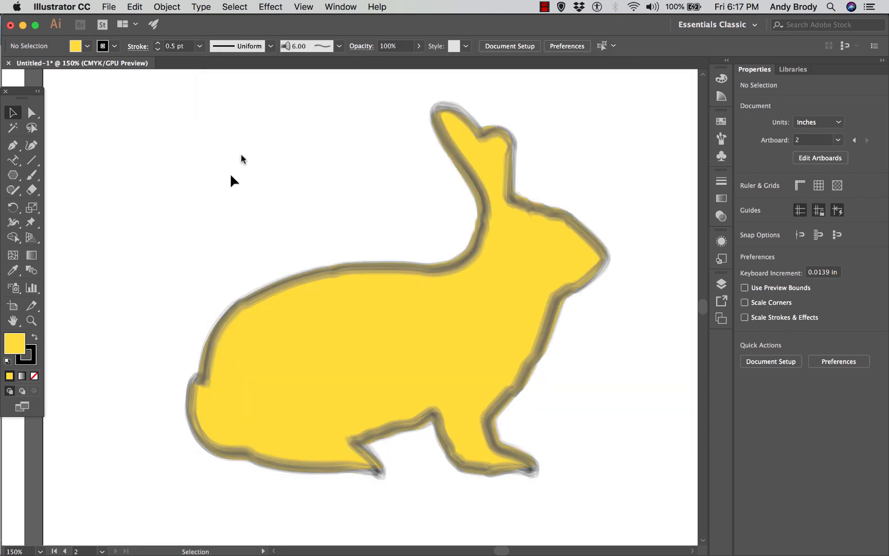
Step: Review the image formats available through Export As, such as PNG, JPEG and TIFF, and leave without exporting
left_click(108, 8)
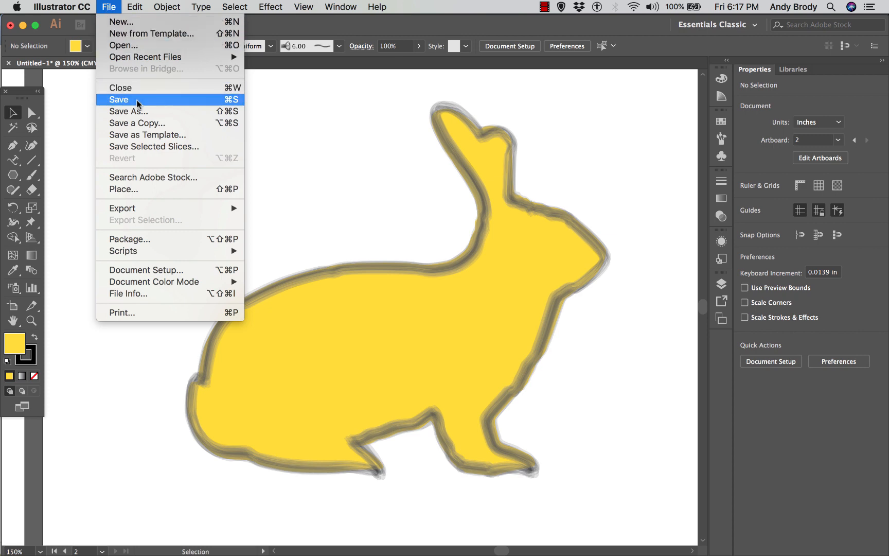
mouse_move(144, 214)
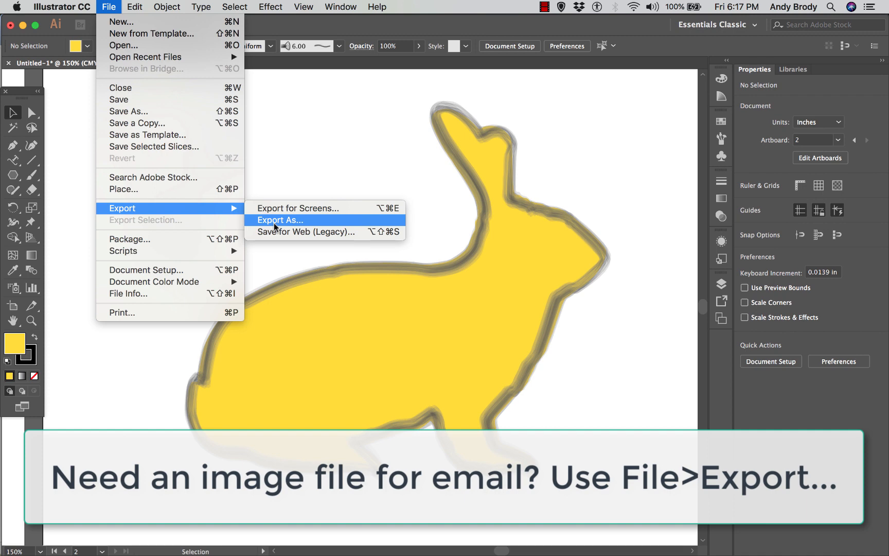
left_click(275, 220)
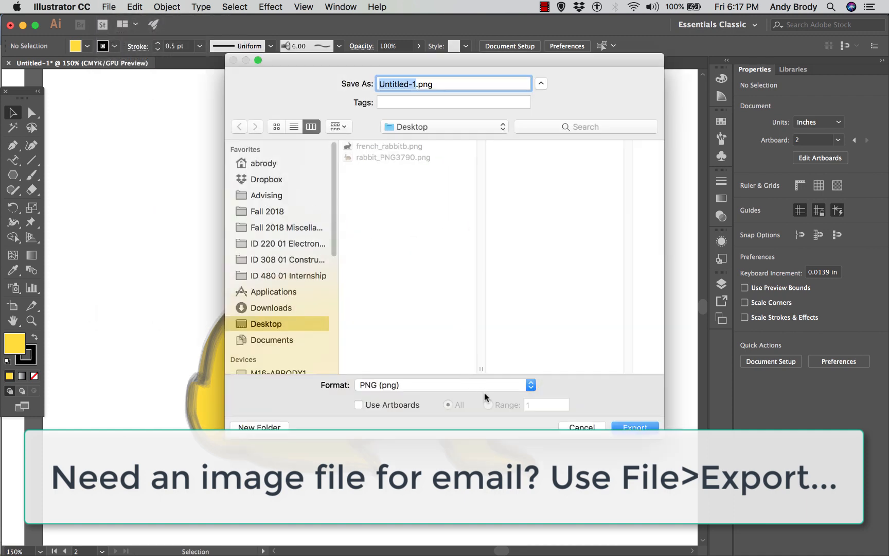
left_click(507, 387)
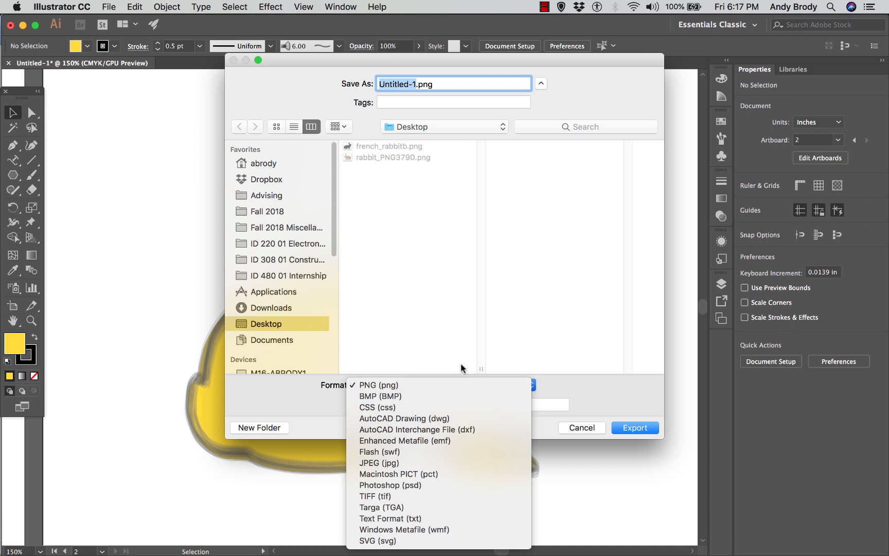
left_click(577, 391)
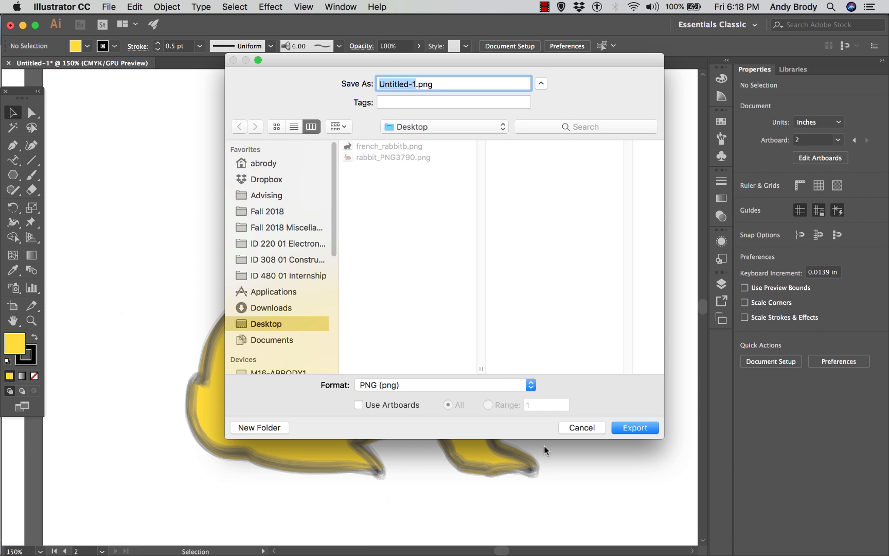
left_click(447, 387)
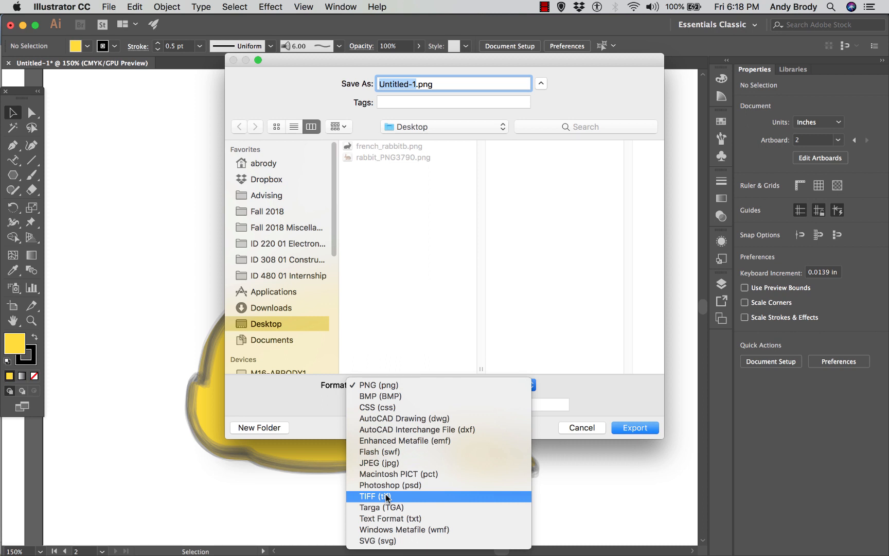
left_click(121, 271)
left_click(580, 427)
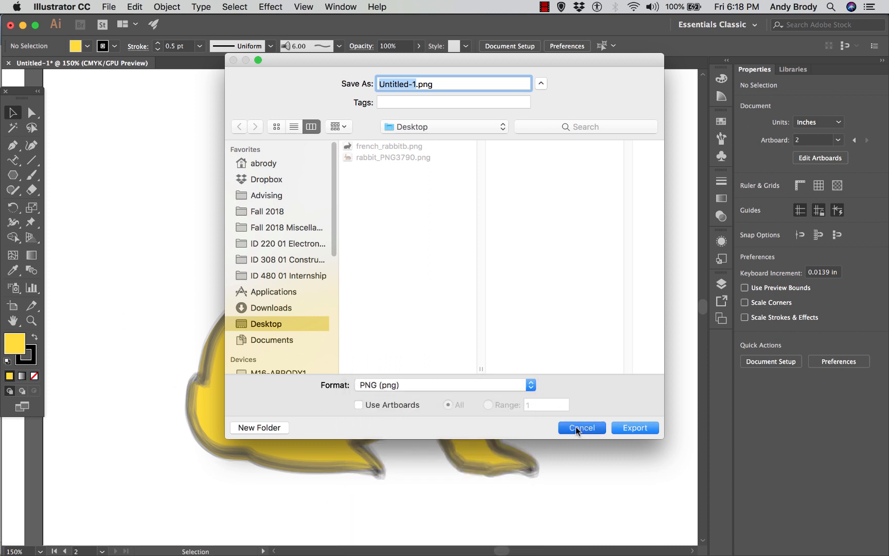
key("a")
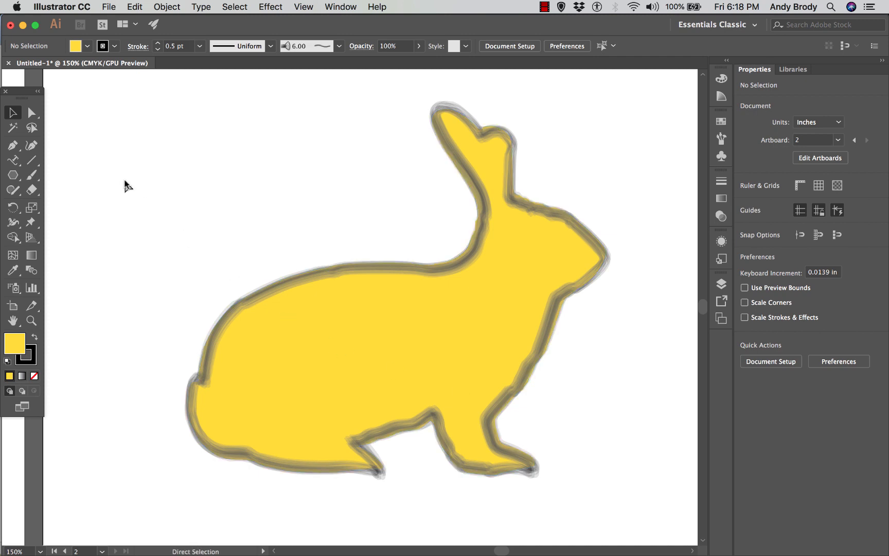